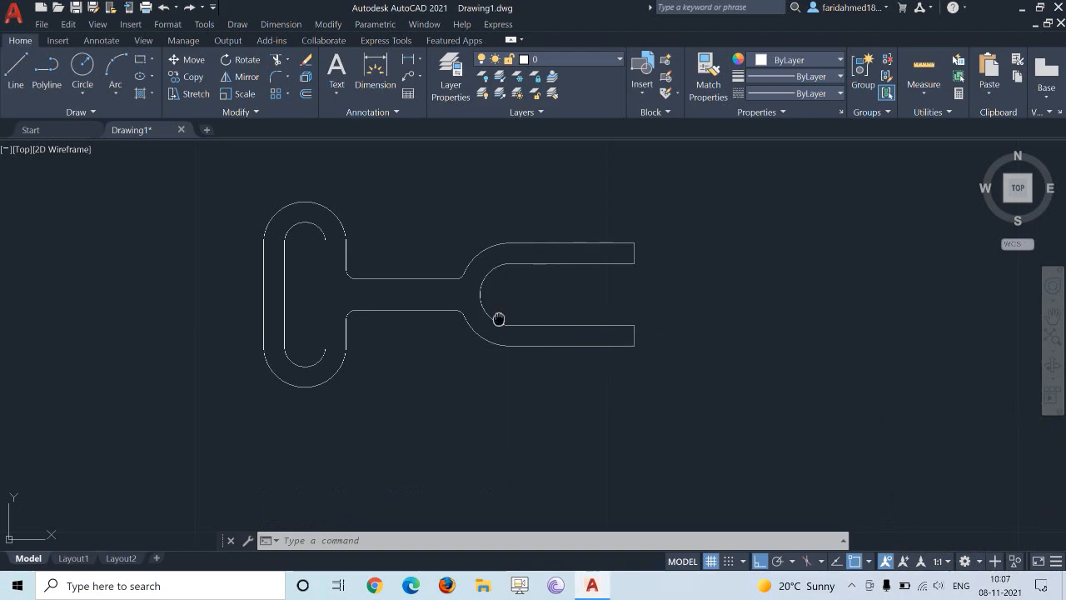
{"action": "middle_click_drag", "start_coordinate": [497, 309], "coordinate": [451, 311]}
{"action": "type", "text": "f"}
{"action": "key", "text": "Return"}
{"action": "type", "text": "m"}
{"action": "key", "text": "Return"}
{"action": "scroll", "coordinate": [454, 321], "scroll_direction": "up", "scroll_amount": 3}
{"action": "scroll", "coordinate": [395, 241], "scroll_direction": "up", "scroll_amount": 3}
{"action": "left_click", "coordinate": [425, 231]}
{"action": "key", "text": "Escape"}
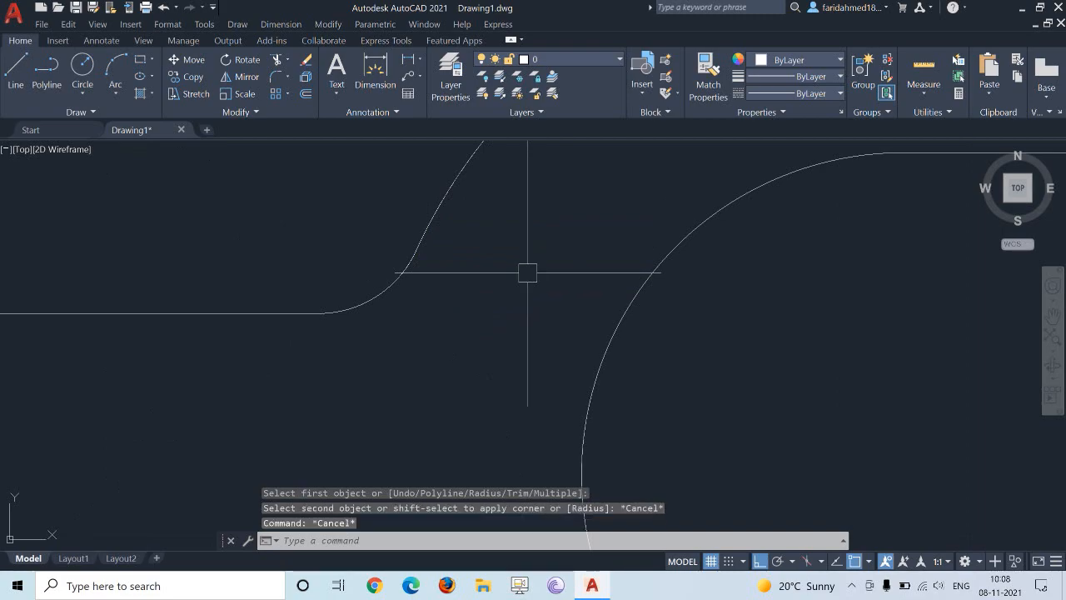
Step: Close the rounded corner between the upper neck line and the fork arc using multiple zero-radius fillets
{"action": "key", "text": "Return"}
{"action": "type", "text": "r"}
{"action": "key", "text": "Return"}
{"action": "type", "text": "0"}
{"action": "key", "text": "Return"}
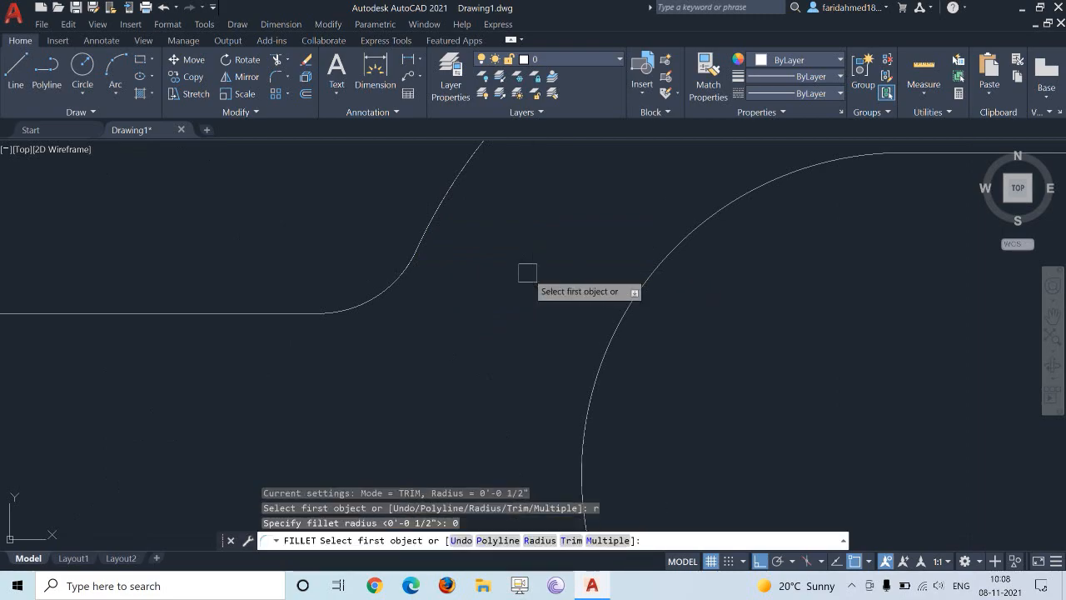
{"action": "type", "text": "m"}
{"action": "key", "text": "Return"}
{"action": "scroll", "coordinate": [520, 279], "scroll_direction": "down", "scroll_amount": 2}
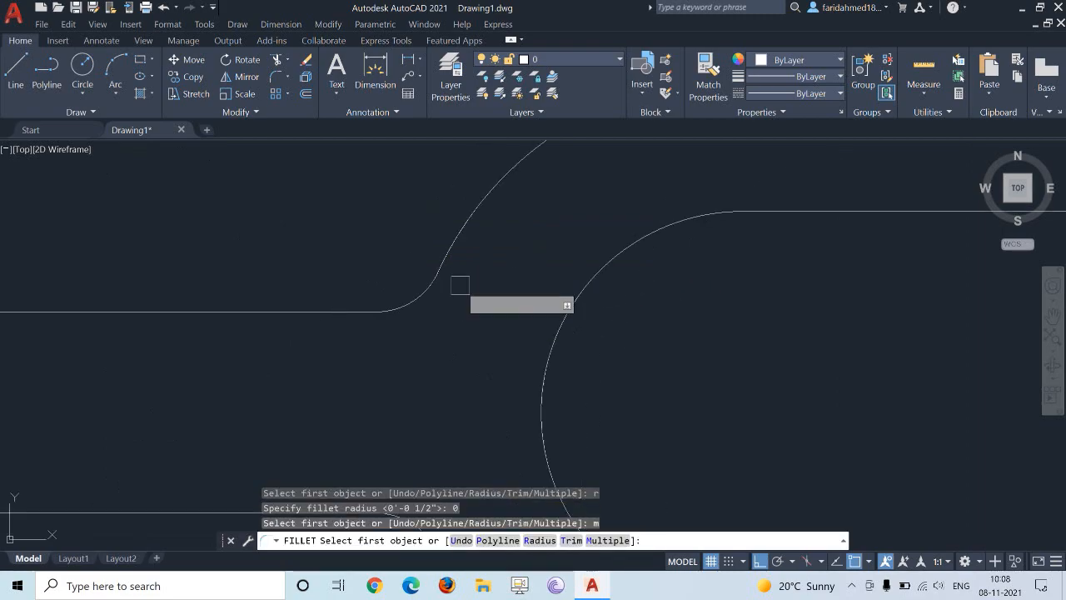
{"action": "left_click", "coordinate": [432, 269]}
{"action": "left_click", "coordinate": [429, 289]}
{"action": "left_click", "coordinate": [392, 305]}
{"action": "left_click", "coordinate": [305, 311]}
Step: Connect both ends of the rounded corner between the upper neck line and the handle with zero-radius fillets
{"action": "scroll", "coordinate": [586, 317], "scroll_direction": "down", "scroll_amount": 4}
{"action": "scroll", "coordinate": [292, 292], "scroll_direction": "up", "scroll_amount": 4}
{"action": "left_click", "coordinate": [236, 350]}
{"action": "left_click", "coordinate": [156, 342]}
{"action": "left_click", "coordinate": [125, 320]}
{"action": "left_click", "coordinate": [119, 250]}
Step: Connect the rounded corner between the handle and lower neck line with zero-radius fillets, undoing and redoing the fillet at the neck line
{"action": "scroll", "coordinate": [247, 255], "scroll_direction": "down", "scroll_amount": 4}
{"action": "scroll", "coordinate": [203, 340], "scroll_direction": "up", "scroll_amount": 4}
{"action": "left_click", "coordinate": [168, 327]}
{"action": "left_click", "coordinate": [172, 319]}
{"action": "left_click", "coordinate": [184, 311]}
{"action": "left_click", "coordinate": [263, 291]}
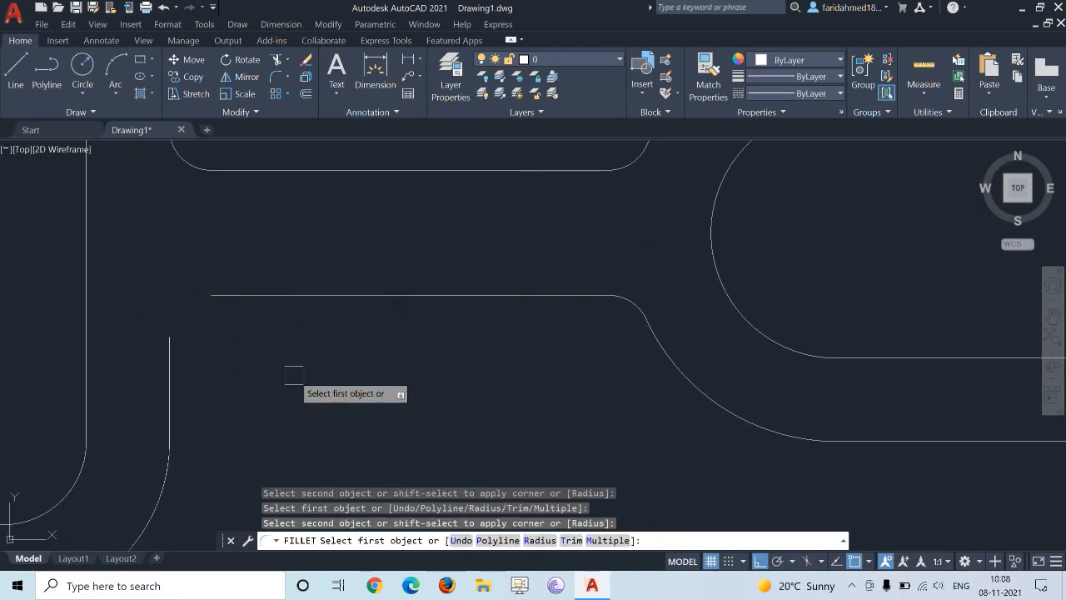
{"action": "key", "text": "ctrl+z"}
{"action": "scroll", "coordinate": [218, 298], "scroll_direction": "up", "scroll_amount": 4}
{"action": "left_click", "coordinate": [165, 294]}
{"action": "left_click", "coordinate": [240, 295]}
Step: Connect both ends of the rounded corner between the lower neck line and the fork arc with zero-radius fillets
{"action": "scroll", "coordinate": [206, 314], "scroll_direction": "down", "scroll_amount": 3}
{"action": "scroll", "coordinate": [463, 327], "scroll_direction": "up", "scroll_amount": 3}
{"action": "left_click", "coordinate": [442, 288]}
{"action": "left_click", "coordinate": [452, 300]}
{"action": "left_click", "coordinate": [475, 306]}
{"action": "left_click", "coordinate": [514, 363]}
{"action": "scroll", "coordinate": [465, 363], "scroll_direction": "down", "scroll_amount": 10}
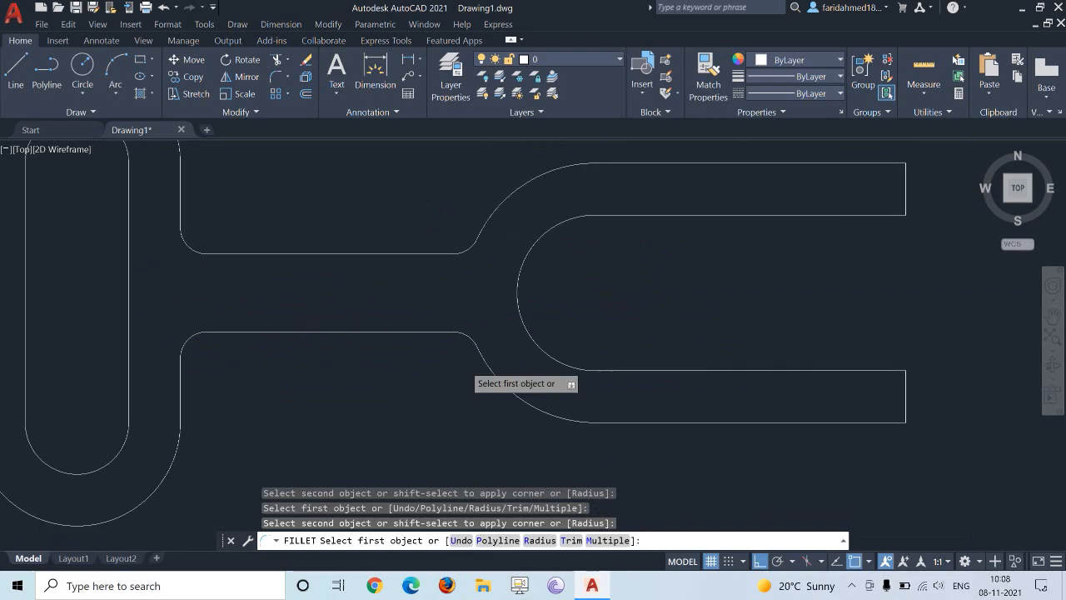
{"action": "key", "text": "Escape"}
{"action": "key", "text": "Escape"}
Step: Copy the whole profile horizontally to the right by about 2'-0 1/2"
{"action": "middle_click_drag", "start_coordinate": [568, 373], "coordinate": [507, 321]}
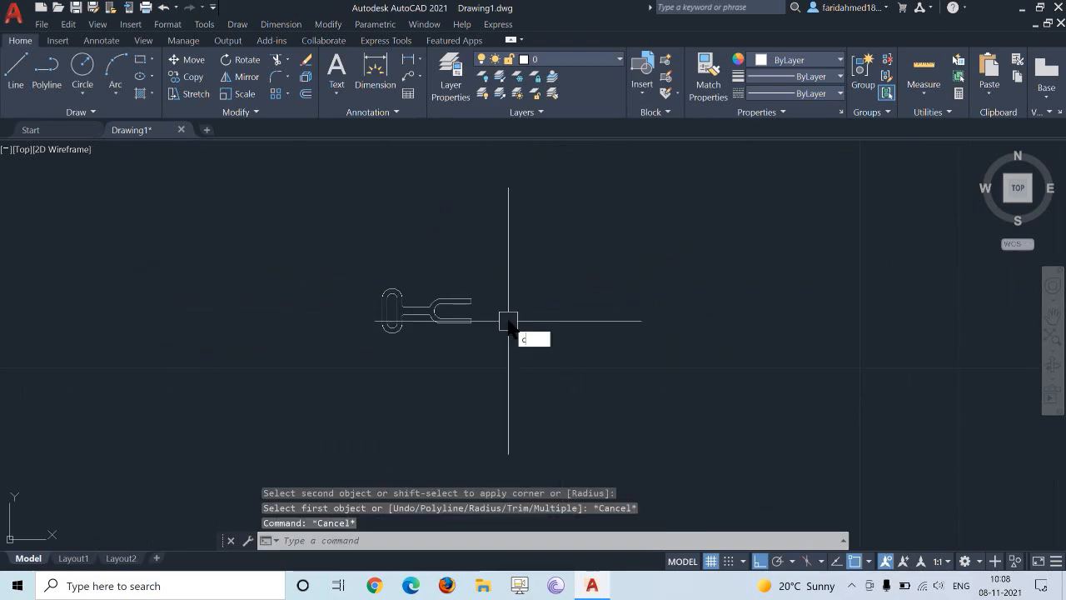
{"action": "type", "text": "co"}
{"action": "key", "text": "Return"}
{"action": "left_click", "coordinate": [295, 241]}
{"action": "left_click", "coordinate": [531, 380]}
{"action": "key", "text": "Return"}
{"action": "left_click", "coordinate": [394, 374]}
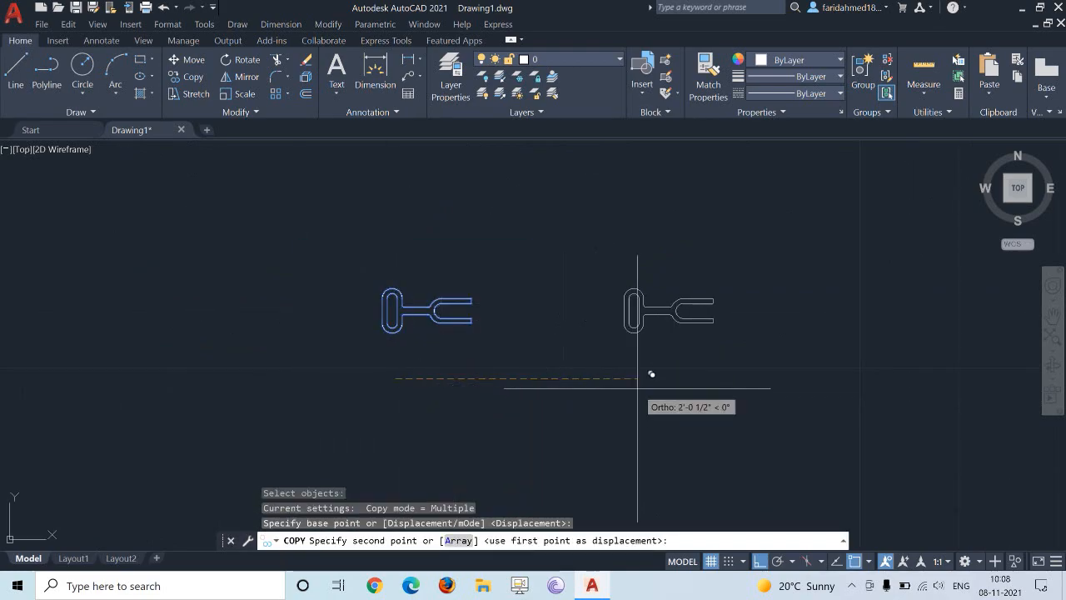
{"action": "left_click", "coordinate": [638, 386]}
{"action": "key", "text": "Escape"}
{"action": "scroll", "coordinate": [528, 286], "scroll_direction": "up", "scroll_amount": 4}
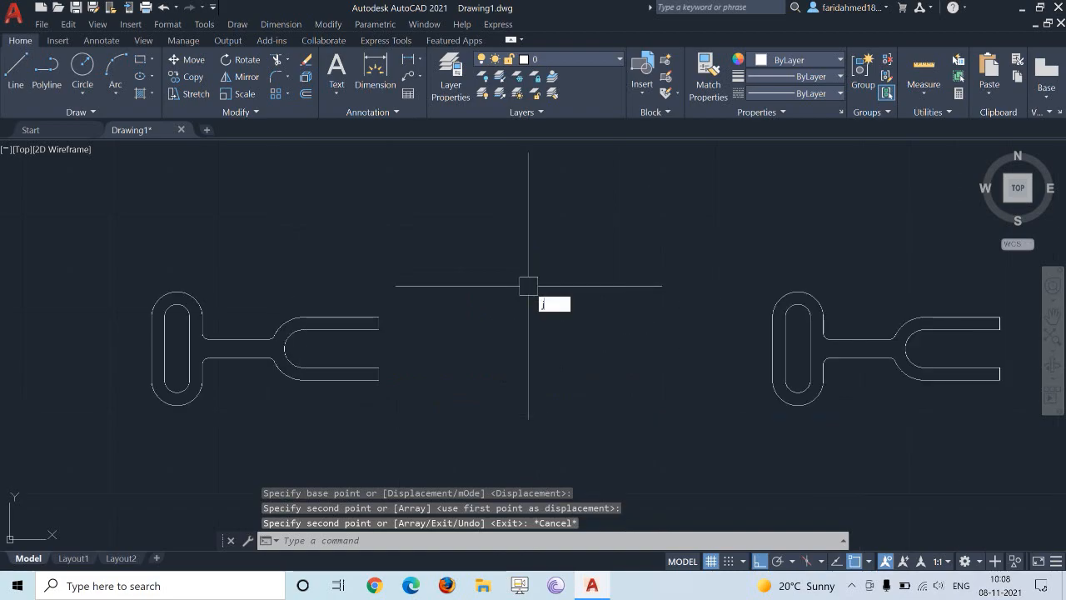
{"action": "key", "text": "Return"}
{"action": "left_click", "coordinate": [73, 264]}
{"action": "key", "text": "Escape"}
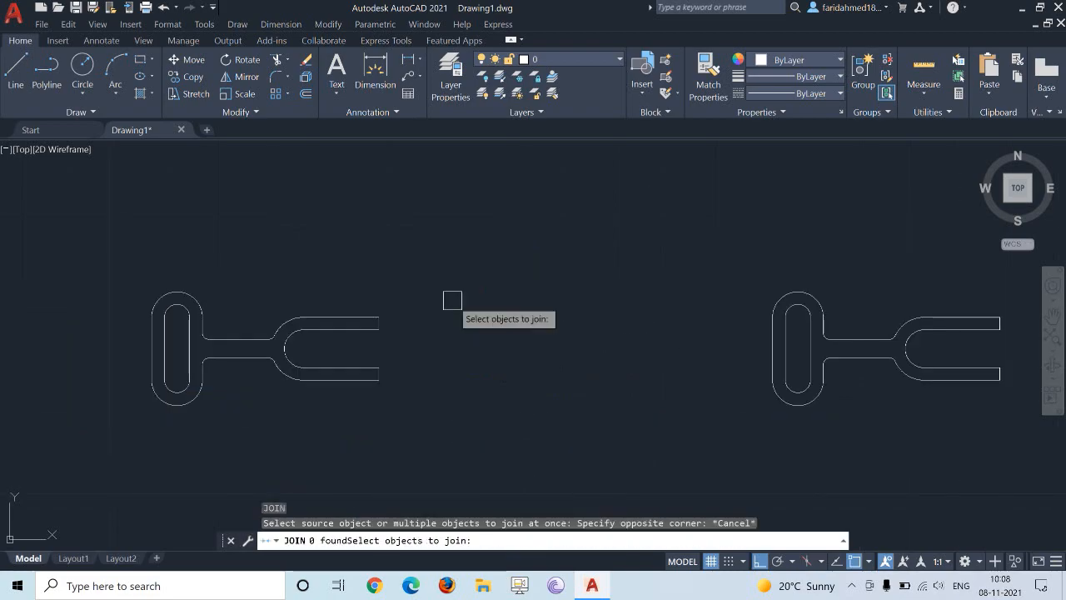
{"action": "key", "text": "Escape"}
Step: Join all segments of the original left profile and select its outline to check the result
{"action": "key", "text": "Return"}
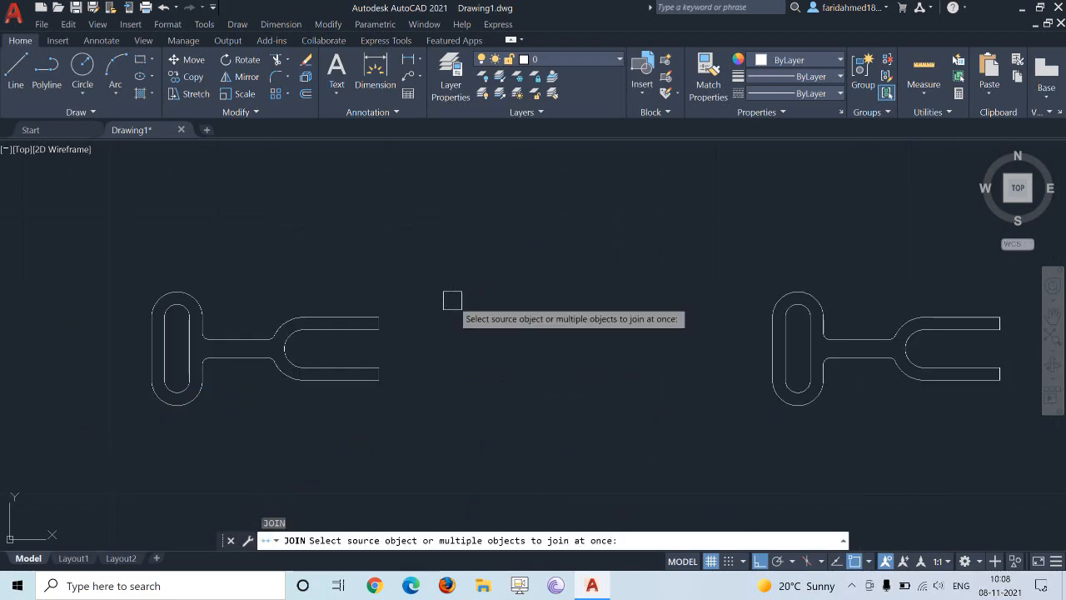
{"action": "left_click", "coordinate": [95, 235]}
{"action": "left_click", "coordinate": [522, 450]}
{"action": "key", "text": "Return"}
{"action": "left_click", "coordinate": [359, 317]}
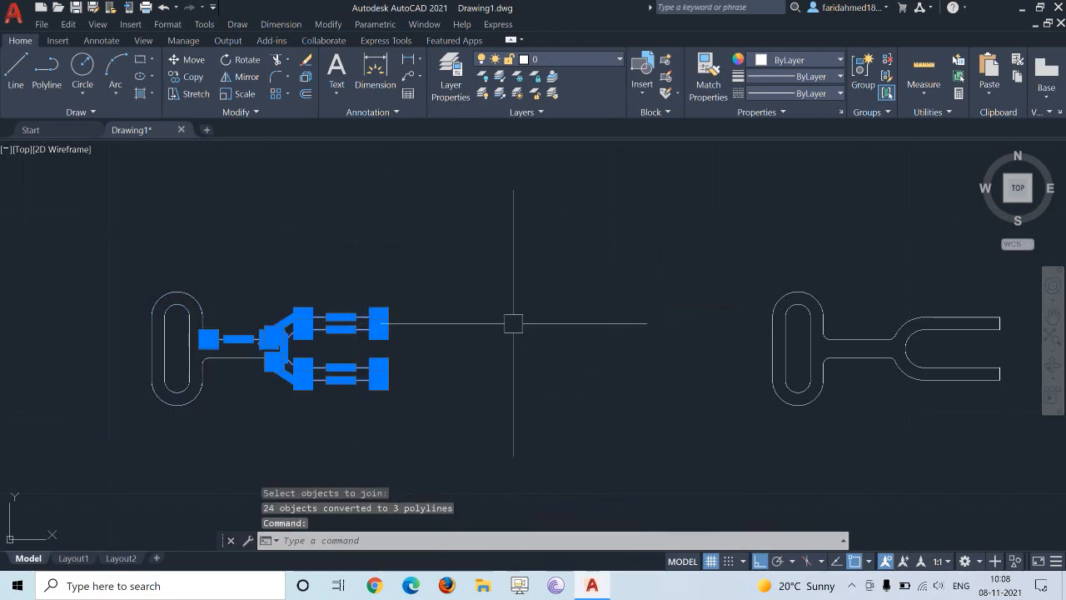
{"action": "key", "text": "Escape"}
{"action": "key", "text": "Escape"}
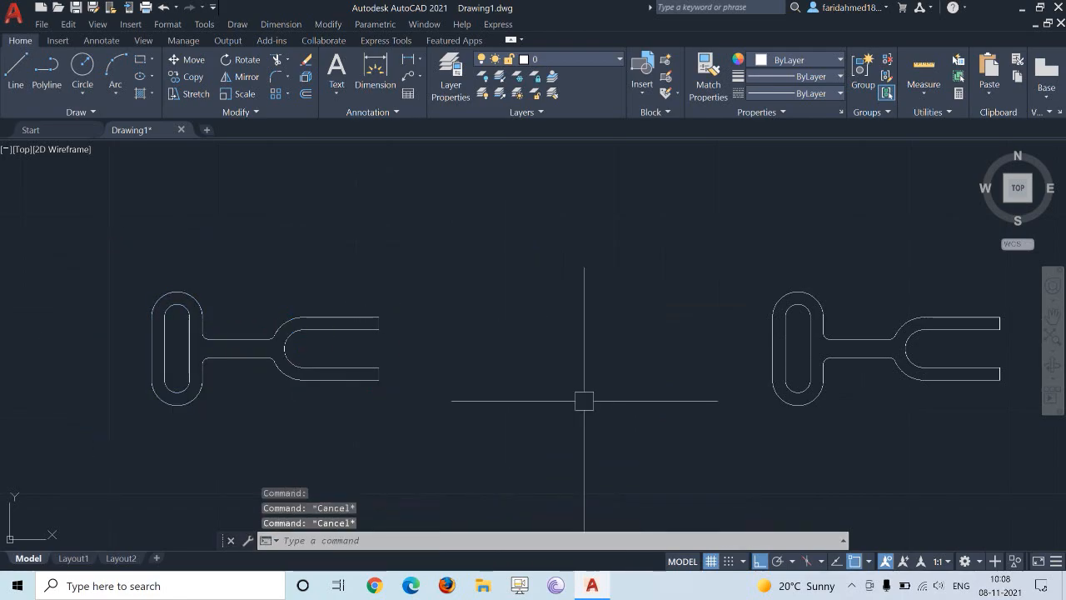
Step: Create boundaries from a point inside the neck of the copied right profile
{"action": "middle_click_drag", "start_coordinate": [582, 397], "coordinate": [488, 390]}
{"action": "type", "text": "bo"}
{"action": "key", "text": "Return"}
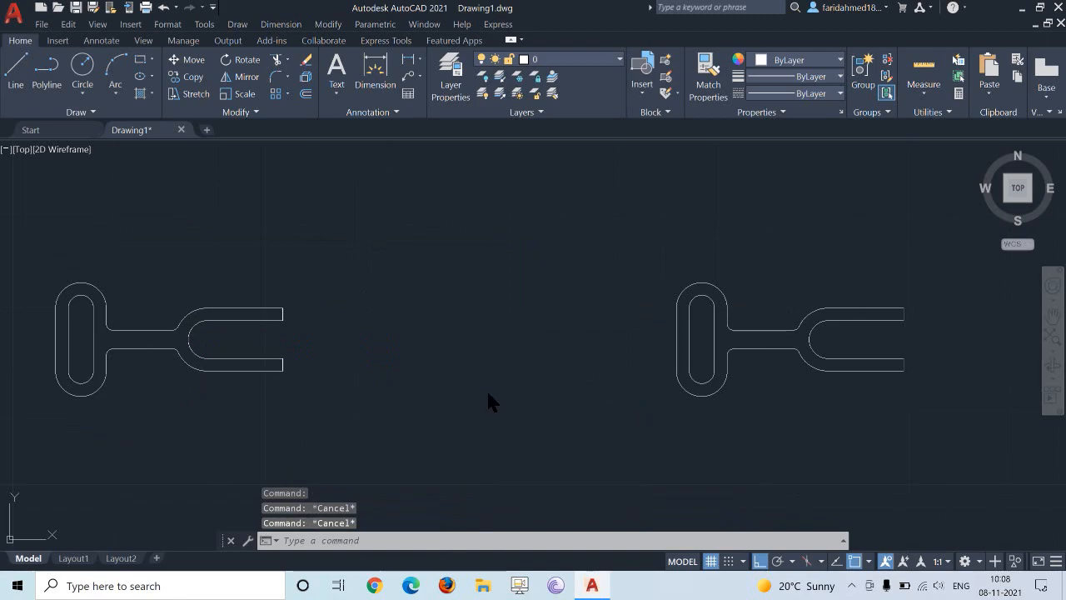
{"action": "left_click", "coordinate": [443, 124]}
{"action": "left_click", "coordinate": [770, 343]}
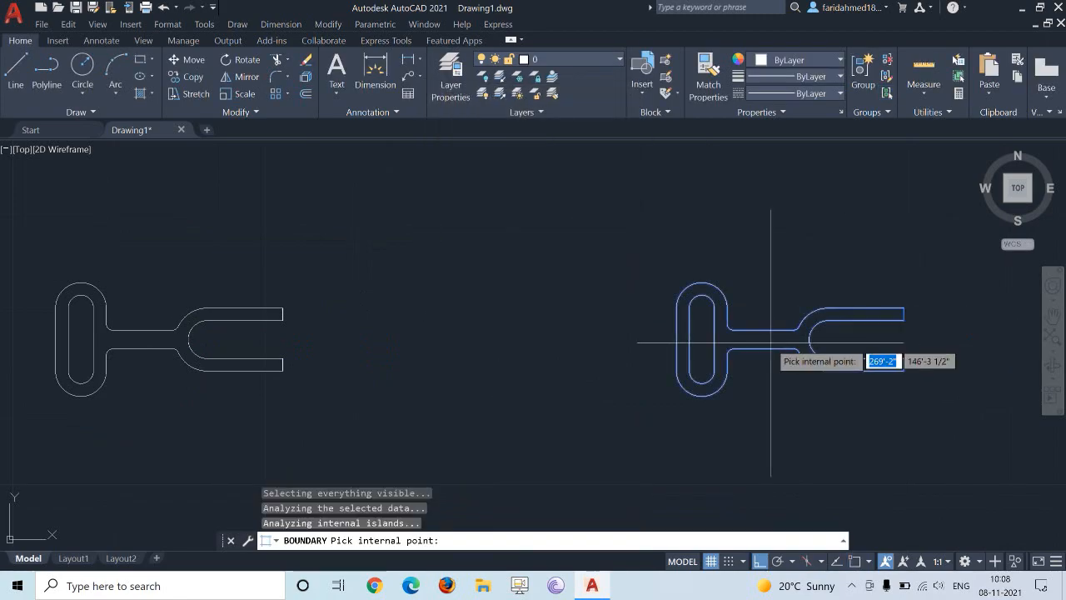
{"action": "key", "text": "Return"}
Step: Move the joined left profile and its inner slot horizontally closer to the right profile
{"action": "middle_click_drag", "start_coordinate": [367, 276], "coordinate": [502, 286]}
{"action": "type", "text": "m"}
{"action": "key", "text": "Return"}
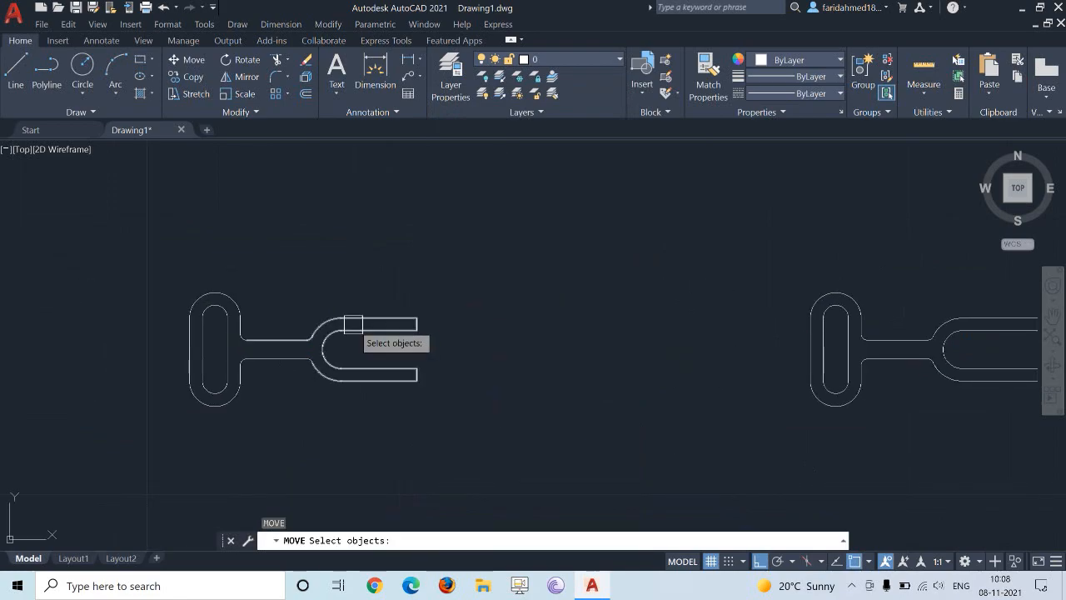
{"action": "left_click", "coordinate": [258, 356]}
{"action": "left_click", "coordinate": [258, 357]}
{"action": "left_click", "coordinate": [231, 374]}
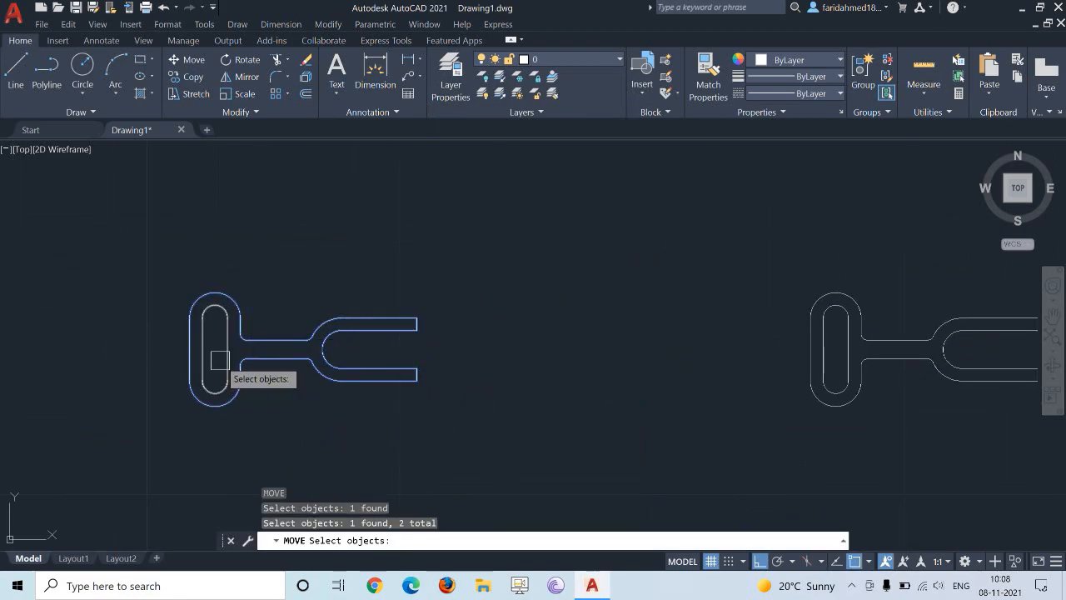
{"action": "key", "text": "Return"}
{"action": "left_click", "coordinate": [215, 392]}
{"action": "left_click", "coordinate": [509, 302]}
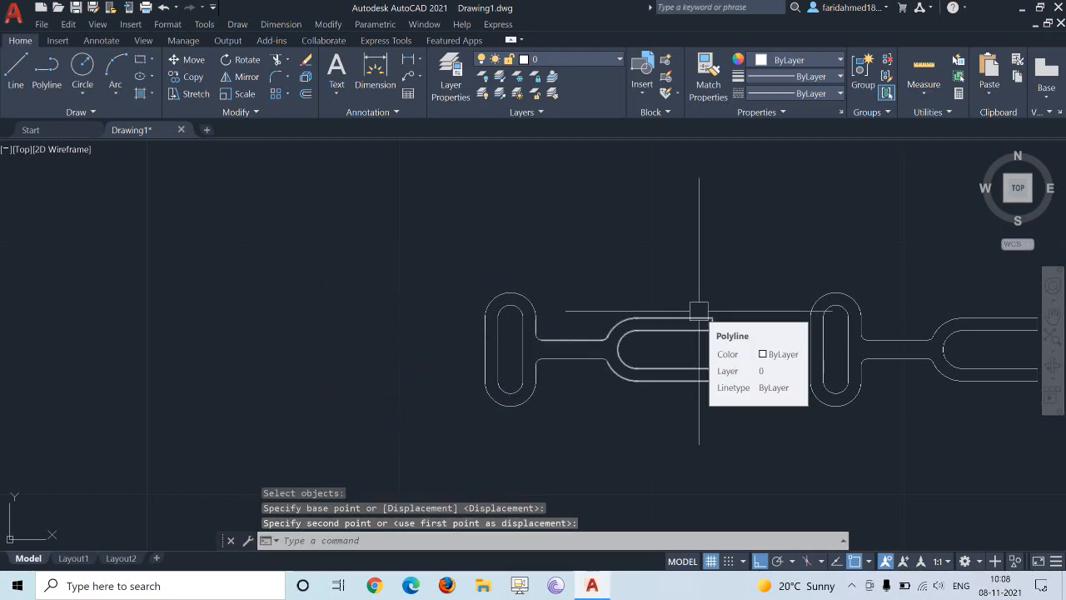
Step: Copy the boundary outline and inner slot of the second profile horizontally to its right
{"action": "scroll", "coordinate": [699, 311], "scroll_direction": "down", "scroll_amount": 2}
{"action": "middle_click_drag", "start_coordinate": [699, 310], "coordinate": [439, 313]}
{"action": "scroll", "coordinate": [516, 323], "scroll_direction": "up", "scroll_amount": 2}
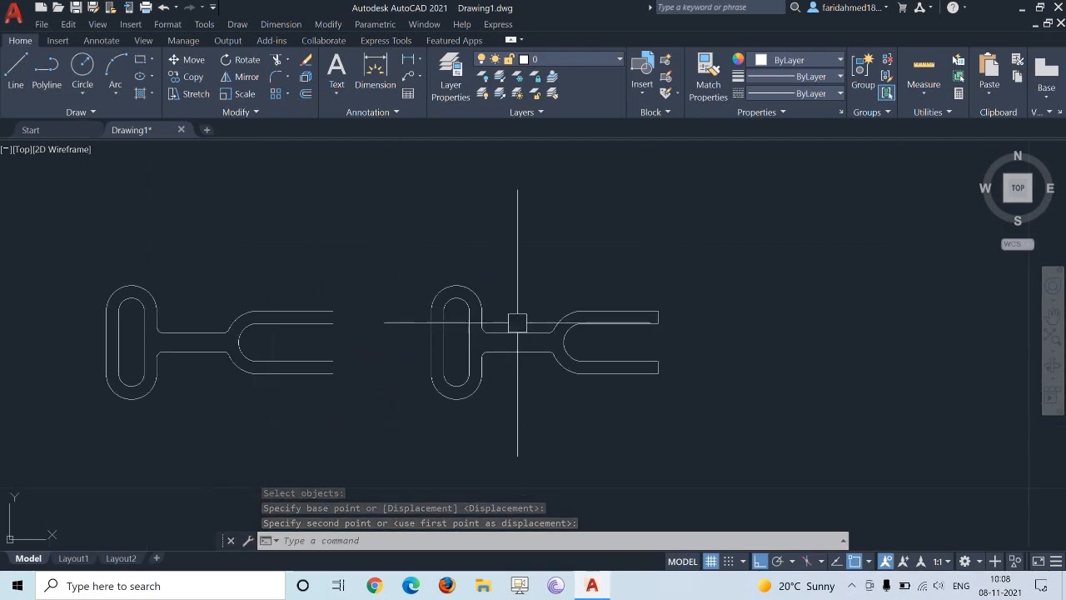
{"action": "type", "text": "ct o"}
{"action": "key", "text": "Return"}
{"action": "left_click", "coordinate": [624, 311]}
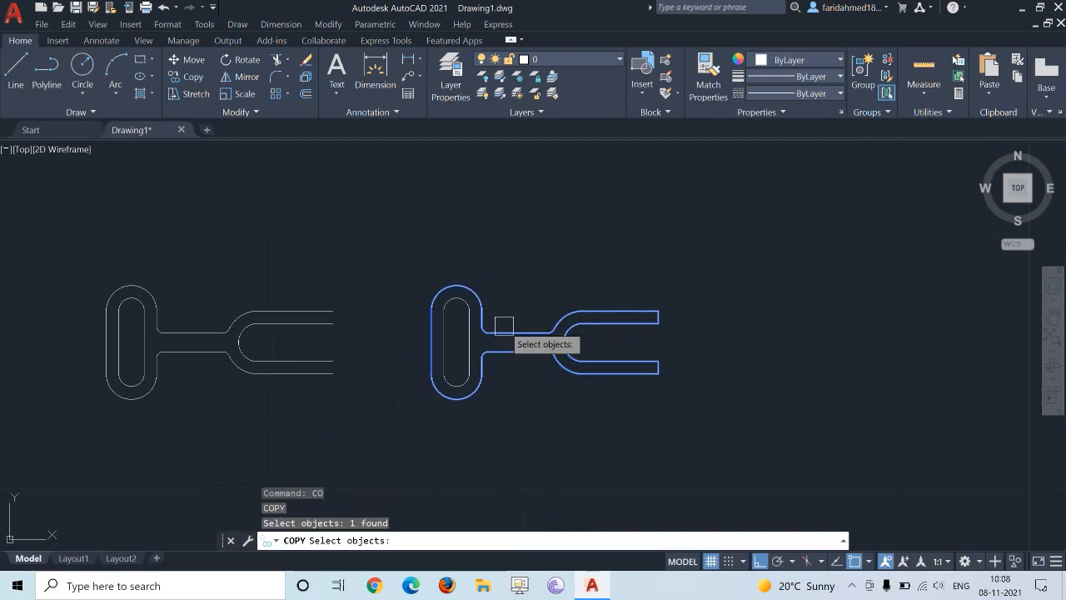
{"action": "left_click", "coordinate": [462, 342]}
{"action": "key", "text": "Return"}
{"action": "left_click", "coordinate": [444, 342]}
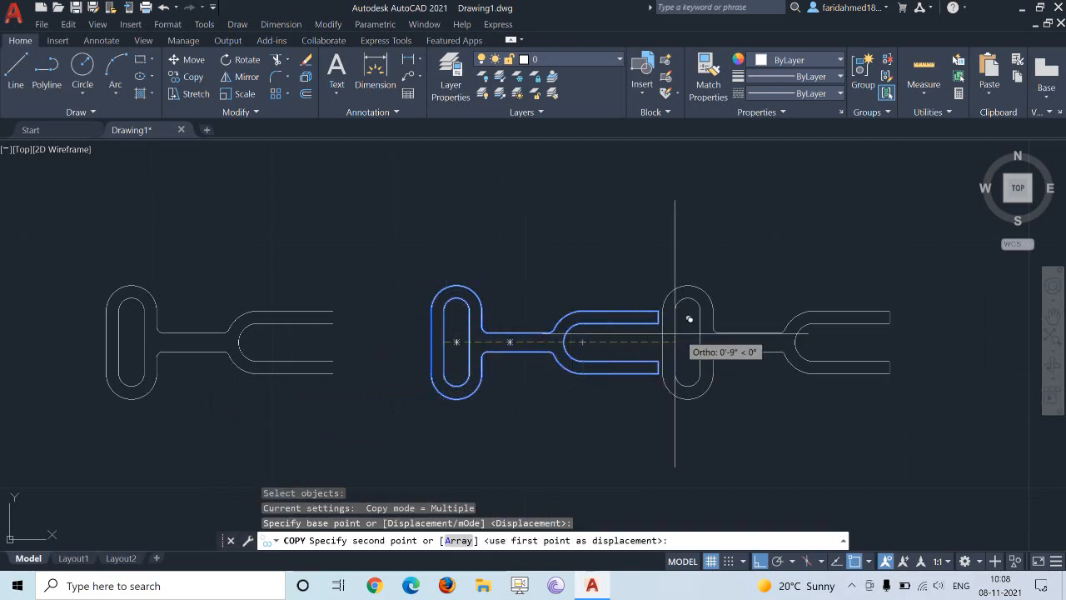
{"action": "left_click", "coordinate": [768, 342]}
{"action": "key", "text": "Escape"}
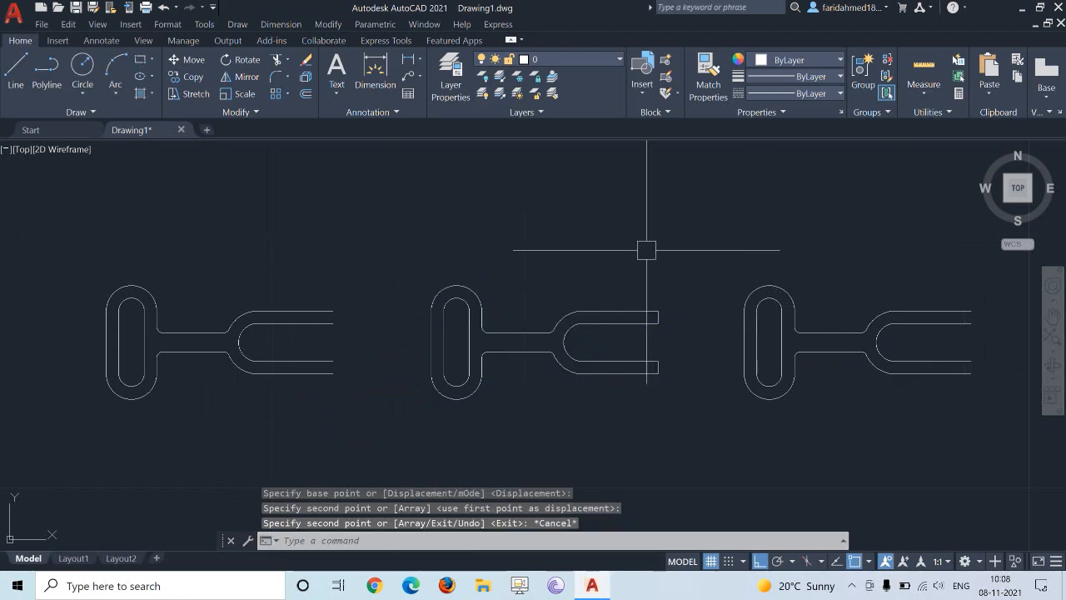
Step: Inspect the middle and right profiles by selecting parts of their outlines to compare the objects
{"action": "left_click", "coordinate": [583, 311]}
{"action": "key", "text": "Escape"}
{"action": "key", "text": "Escape"}
{"action": "left_click", "coordinate": [781, 292]}
{"action": "key", "text": "Escape"}
{"action": "left_click", "coordinate": [565, 318]}
{"action": "key", "text": "Escape"}
{"action": "left_click", "coordinate": [435, 309]}
{"action": "key", "text": "Escape"}
{"action": "key", "text": "Escape"}
{"action": "left_click", "coordinate": [589, 322]}
{"action": "key", "text": "Escape"}
{"action": "key", "text": "Escape"}
Step: Move the boundary outline and inner slot of the middle profile straight up, off the original geometry
{"action": "type", "text": "x"}
{"action": "key", "text": "Return"}
{"action": "left_click", "coordinate": [583, 309]}
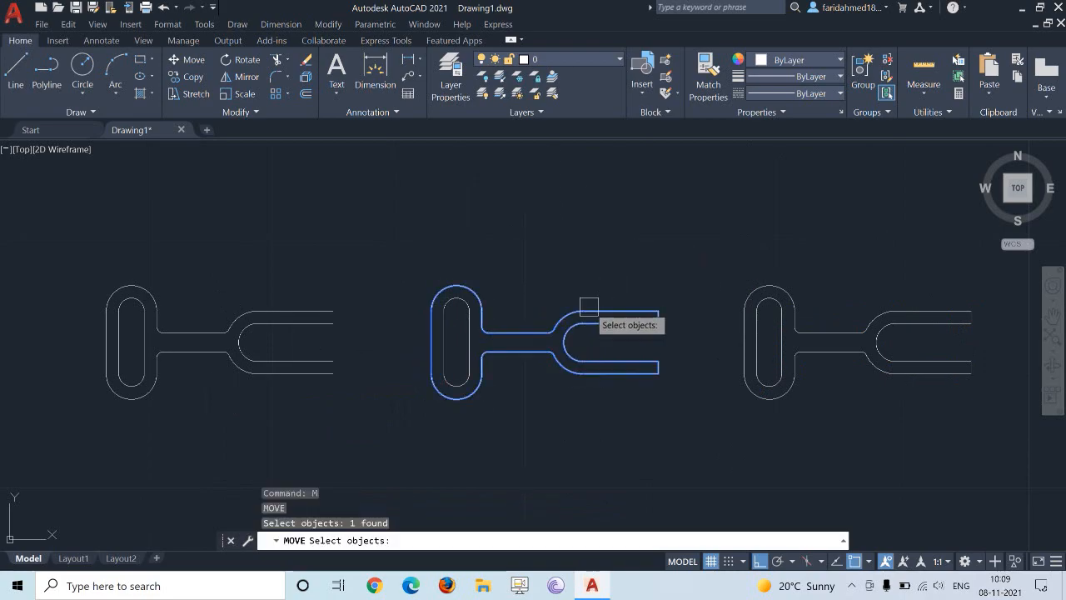
{"action": "left_click", "coordinate": [467, 337]}
{"action": "key", "text": "Return"}
{"action": "left_click", "coordinate": [458, 353]}
{"action": "left_click", "coordinate": [475, 222]}
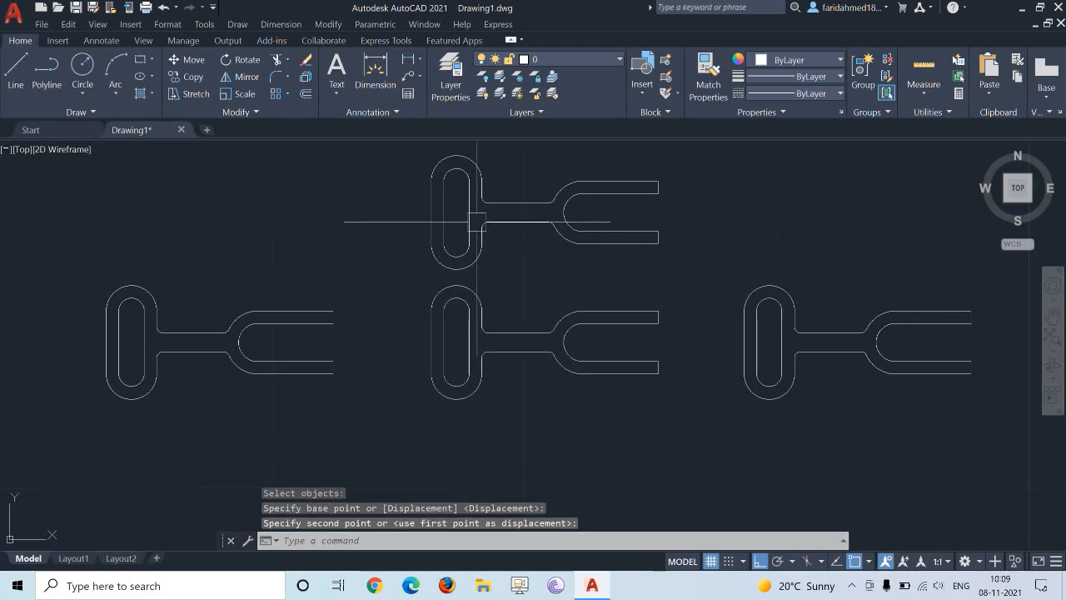
Step: Select several lines of the lower middle profile to check whether they are separate objects
{"action": "key", "text": "Escape"}
{"action": "left_click", "coordinate": [518, 332]}
{"action": "left_click", "coordinate": [620, 311]}
{"action": "left_click", "coordinate": [607, 362]}
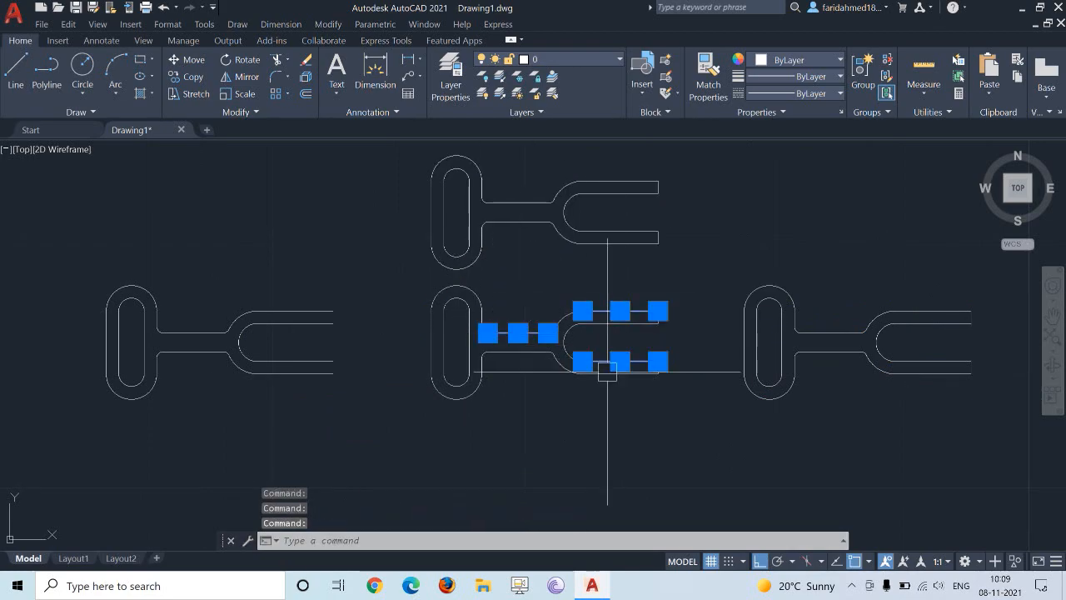
{"action": "left_click", "coordinate": [508, 350]}
{"action": "key", "text": "Escape"}
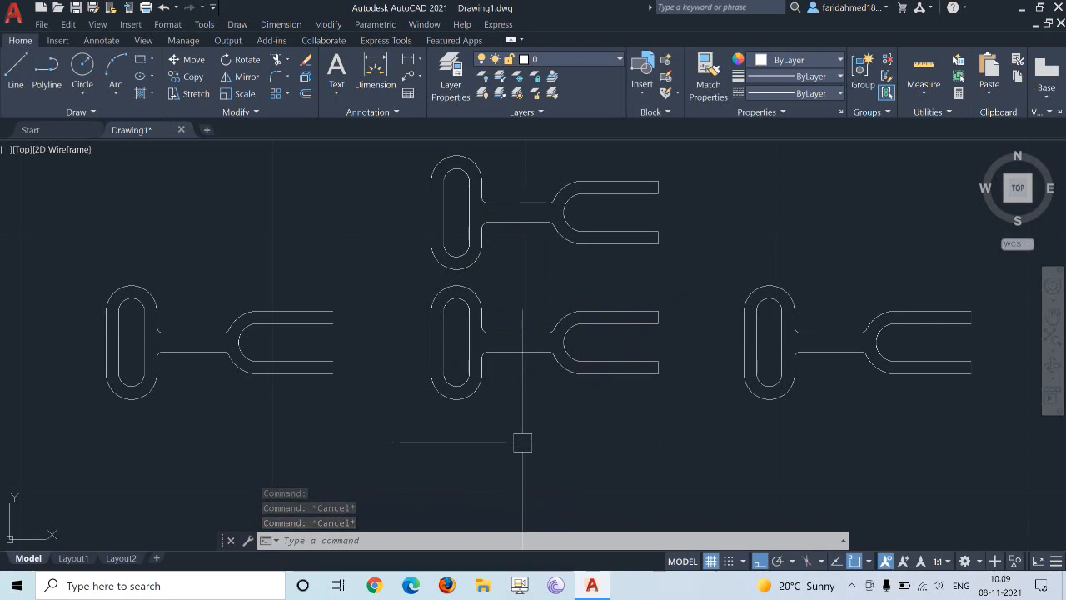
Step: Erase all the profiles from the drawing
{"action": "scroll", "coordinate": [522, 443], "scroll_direction": "down", "scroll_amount": 2}
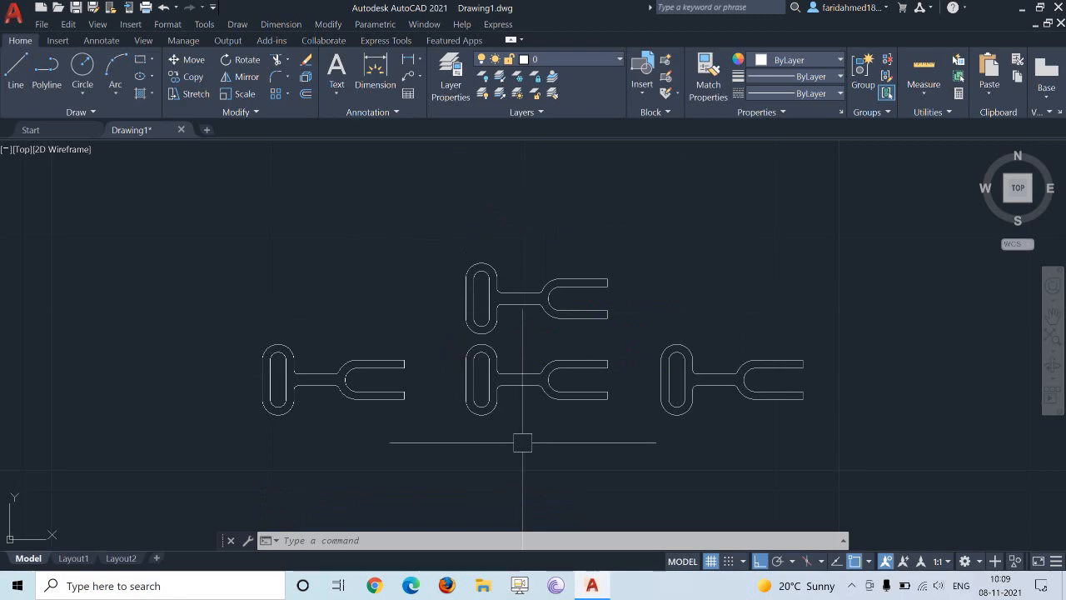
{"action": "left_click", "coordinate": [221, 197]}
{"action": "type", "text": "e"}
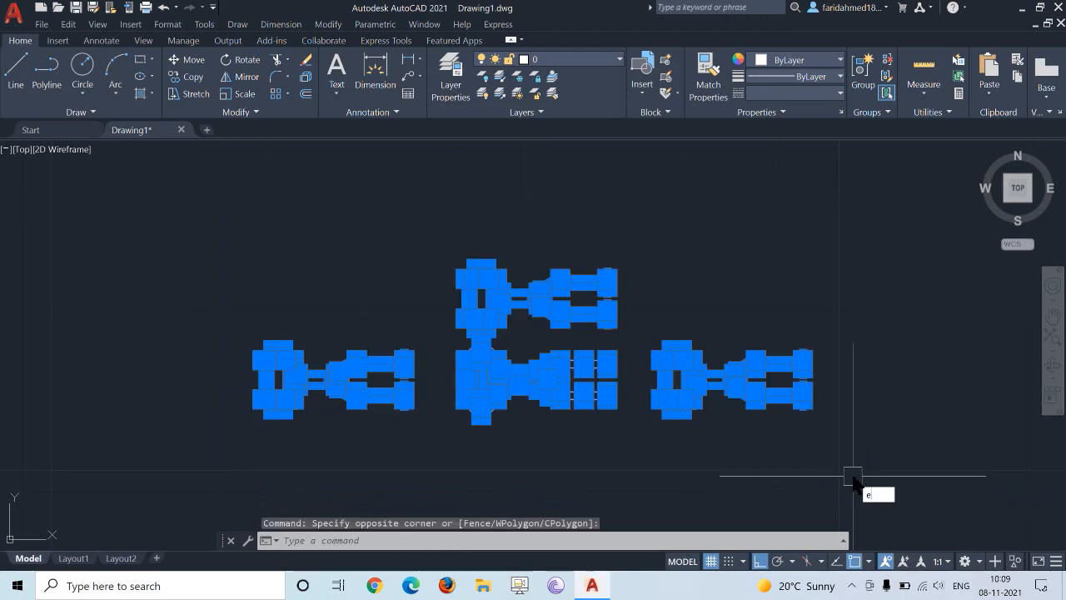
{"action": "key", "text": "Return"}
Step: Draw a closed irregular four-sided outline from lines with Ortho off, its upper side about 1'-5 1/2" long, and check one side
{"action": "type", "text": "l"}
{"action": "key", "text": "Return"}
{"action": "left_click", "coordinate": [350, 375]}
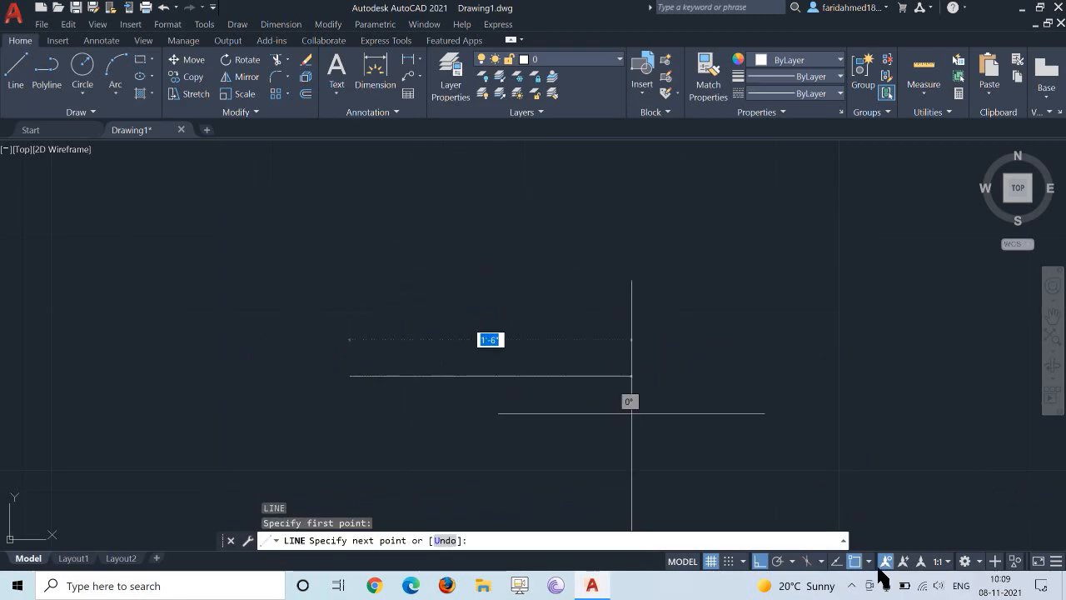
{"action": "left_click", "coordinate": [759, 561]}
{"action": "left_click", "coordinate": [435, 223]}
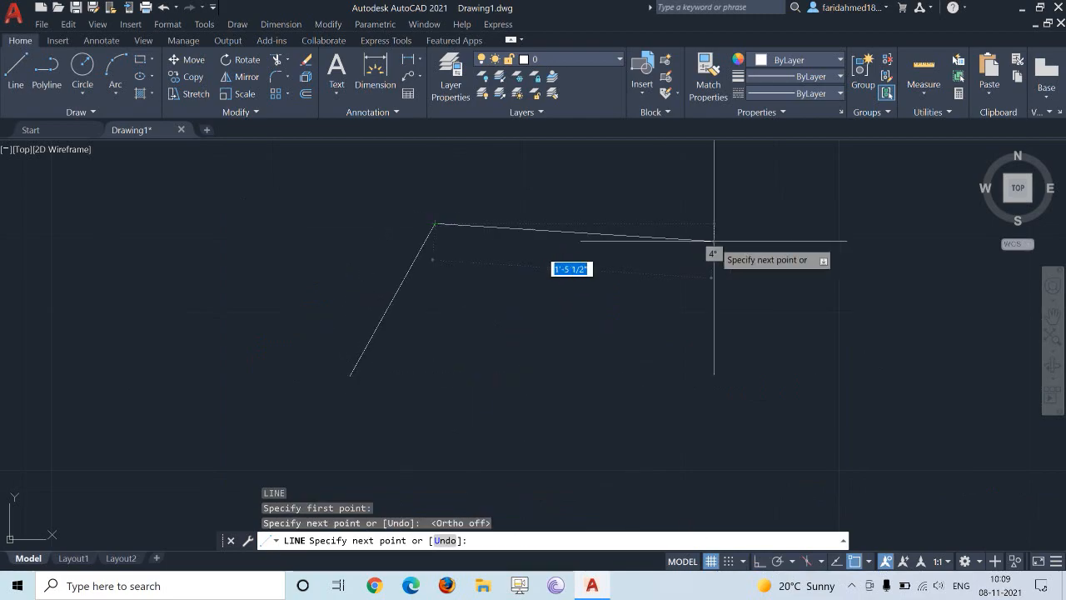
{"action": "left_click", "coordinate": [712, 242]}
{"action": "left_click", "coordinate": [666, 414]}
{"action": "left_click", "coordinate": [350, 375]}
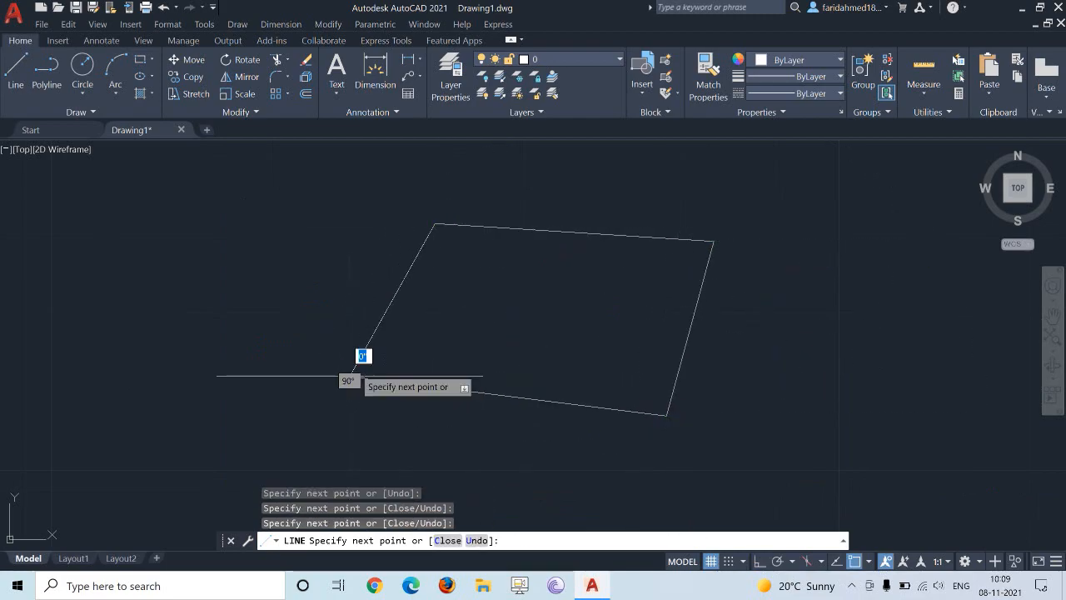
{"action": "key", "text": "Escape"}
{"action": "scroll", "coordinate": [616, 332], "scroll_direction": "down", "scroll_amount": 2}
{"action": "left_click", "coordinate": [512, 265]}
{"action": "key", "text": "Escape"}
{"action": "key", "text": "Escape"}
Step: Copy the four-sided outline to its left, clear of the original
{"action": "type", "text": "cco"}
{"action": "key", "text": "Return"}
{"action": "left_click", "coordinate": [394, 186]}
{"action": "left_click", "coordinate": [732, 437]}
{"action": "key", "text": "Return"}
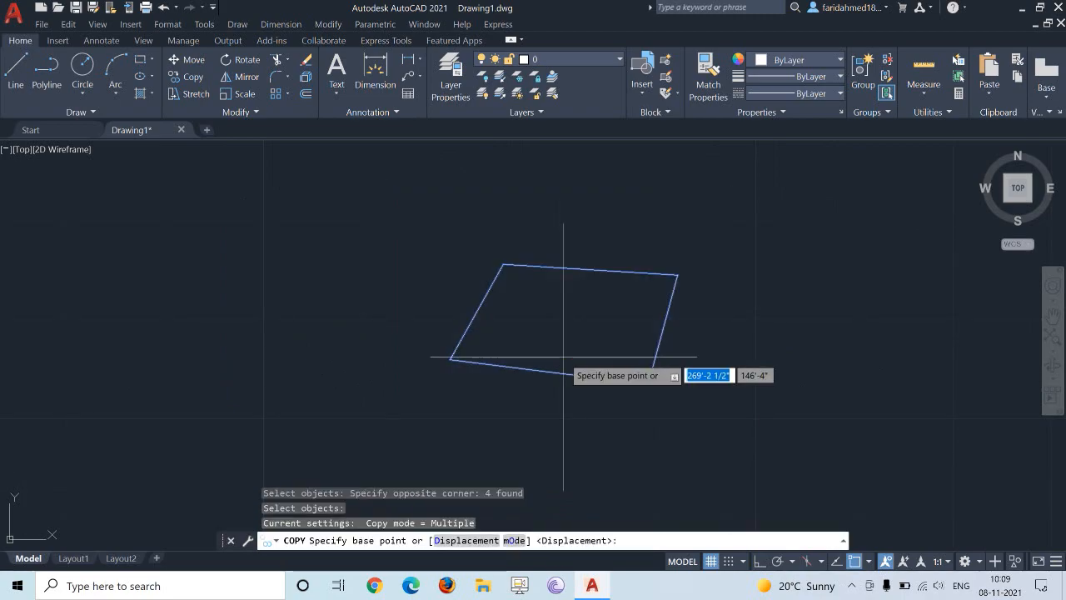
{"action": "left_click", "coordinate": [564, 357]}
{"action": "left_click", "coordinate": [238, 370]}
{"action": "key", "text": "Escape"}
Step: Join the four lines of the right-hand outline and select it to check the result
{"action": "type", "text": "j"}
{"action": "key", "text": "Return"}
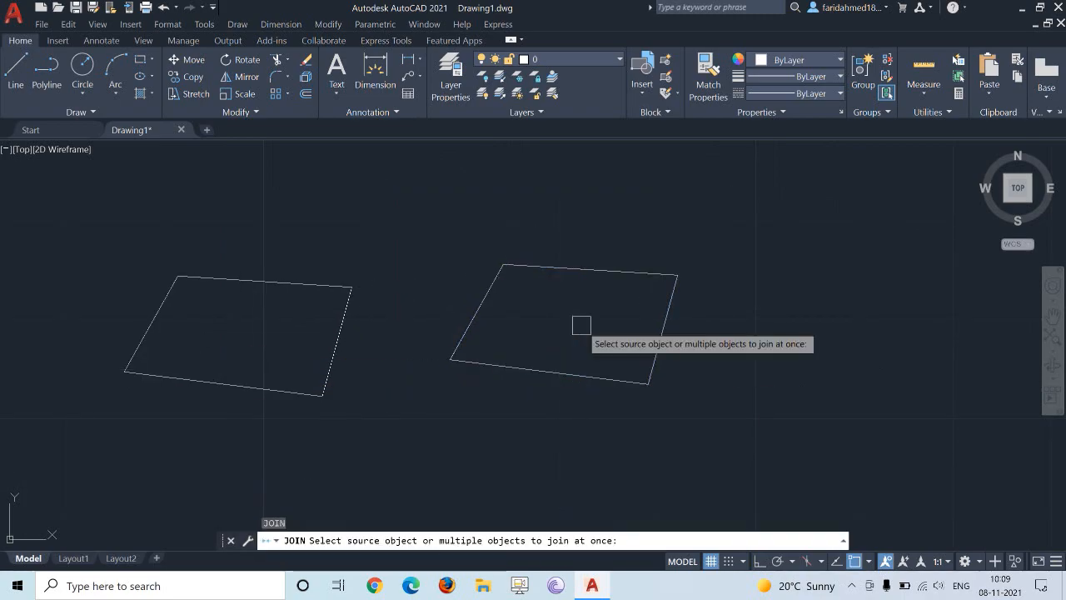
{"action": "left_click", "coordinate": [433, 207]}
{"action": "left_click", "coordinate": [741, 429]}
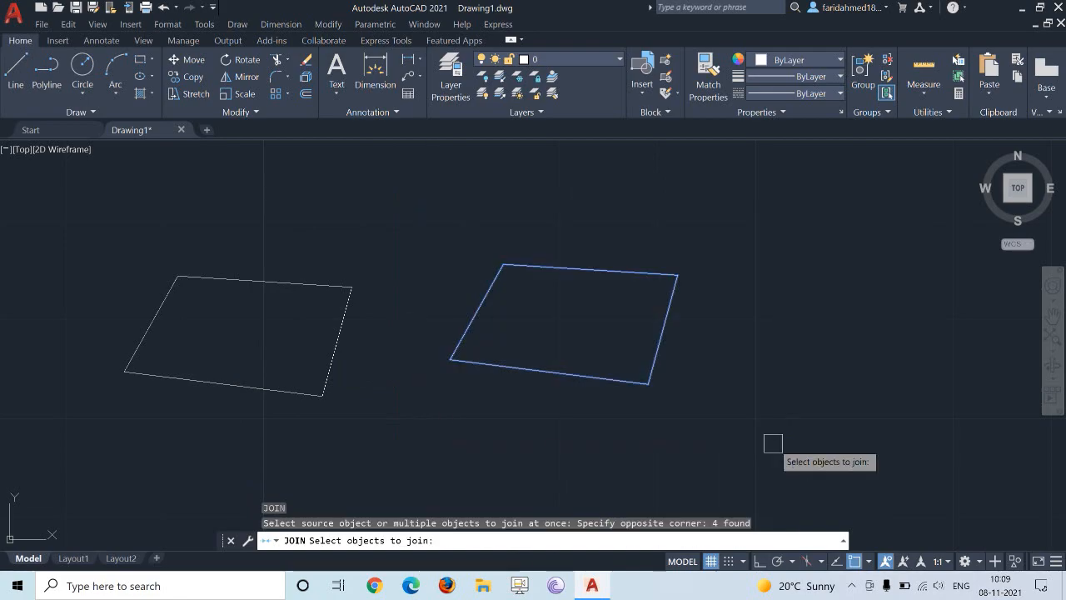
{"action": "key", "text": "Return"}
{"action": "left_click", "coordinate": [586, 267]}
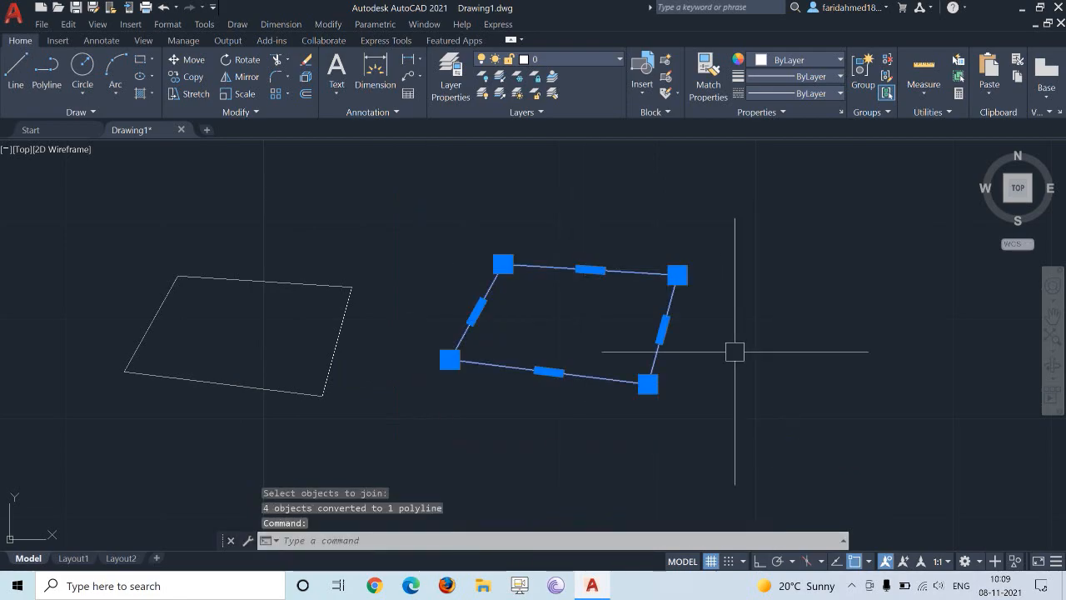
{"action": "key", "text": "Escape"}
Step: Move the joined right-hand outline farther right to leave an open gap between it and the left-hand outline
{"action": "type", "text": "m"}
{"action": "key", "text": "Return"}
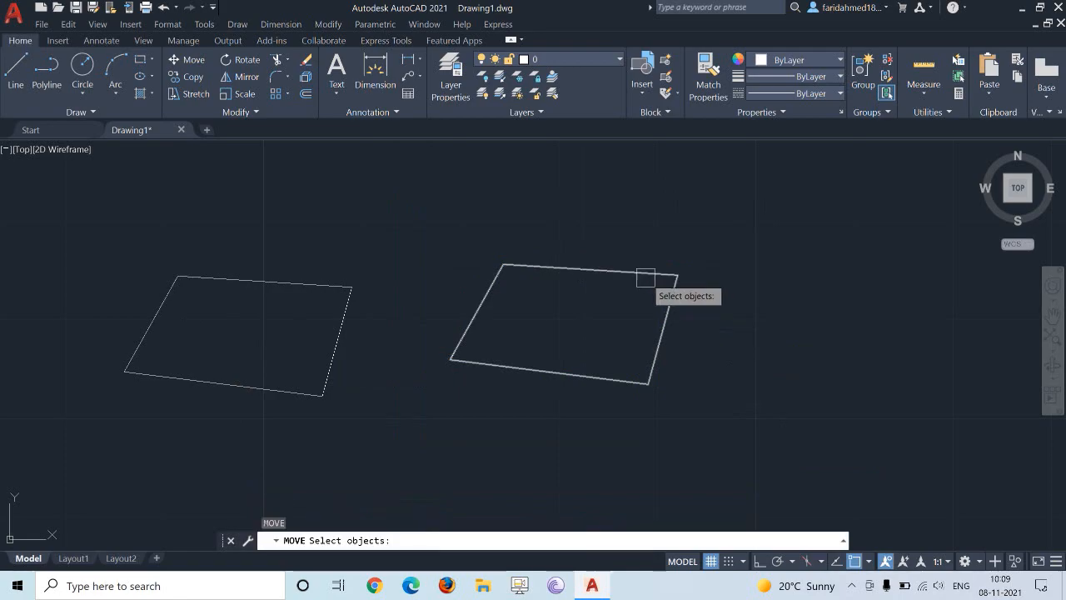
{"action": "left_click", "coordinate": [644, 274]}
{"action": "key", "text": "Return"}
{"action": "left_click", "coordinate": [573, 312]}
{"action": "left_click", "coordinate": [890, 335]}
{"action": "middle_click_drag", "start_coordinate": [566, 402], "coordinate": [593, 399]}
Step: Create a polyline boundary from an internal point of the left-hand four-sided outline
{"action": "type", "text": "bo"}
{"action": "key", "text": "Return"}
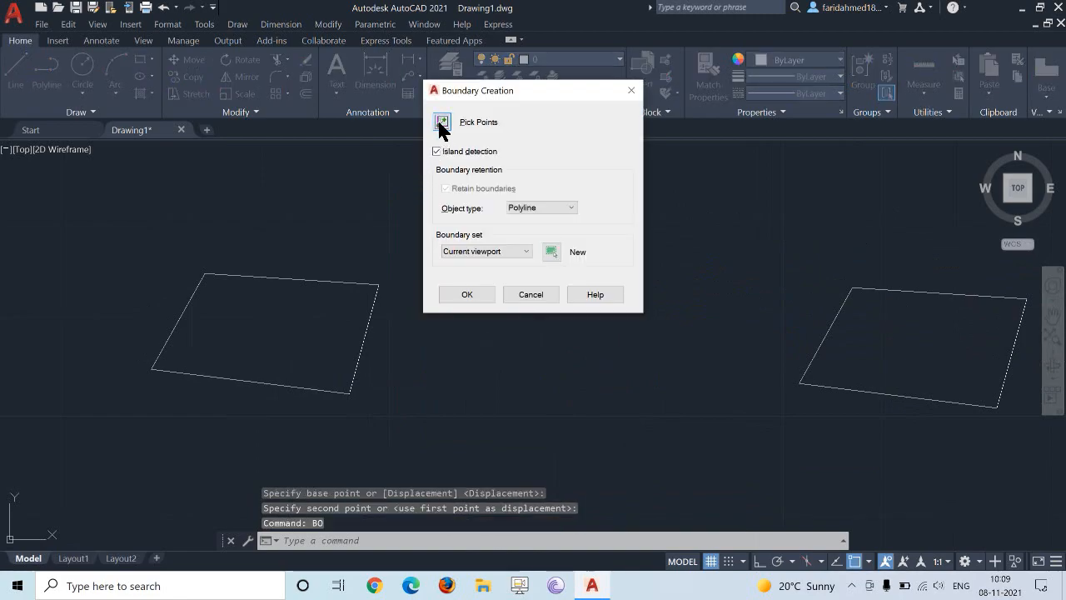
{"action": "left_click", "coordinate": [440, 124]}
{"action": "left_click", "coordinate": [280, 317]}
{"action": "key", "text": "Return"}
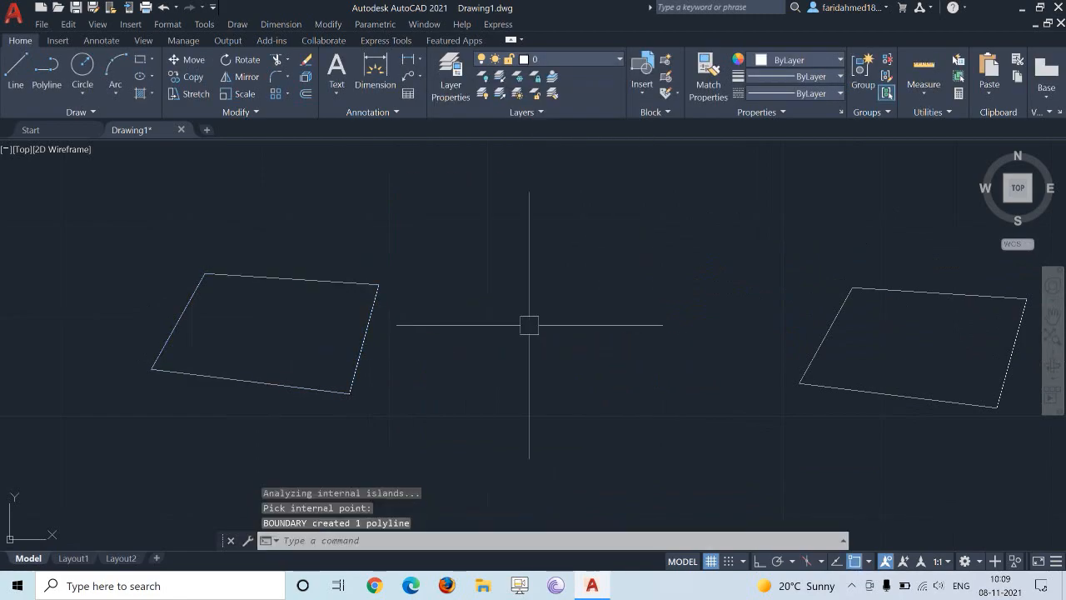
Step: Move the new boundary polyline into the gap between the two outlines and check a line of the left-hand original
{"action": "type", "text": "m"}
{"action": "key", "text": "Return"}
{"action": "left_click", "coordinate": [364, 283]}
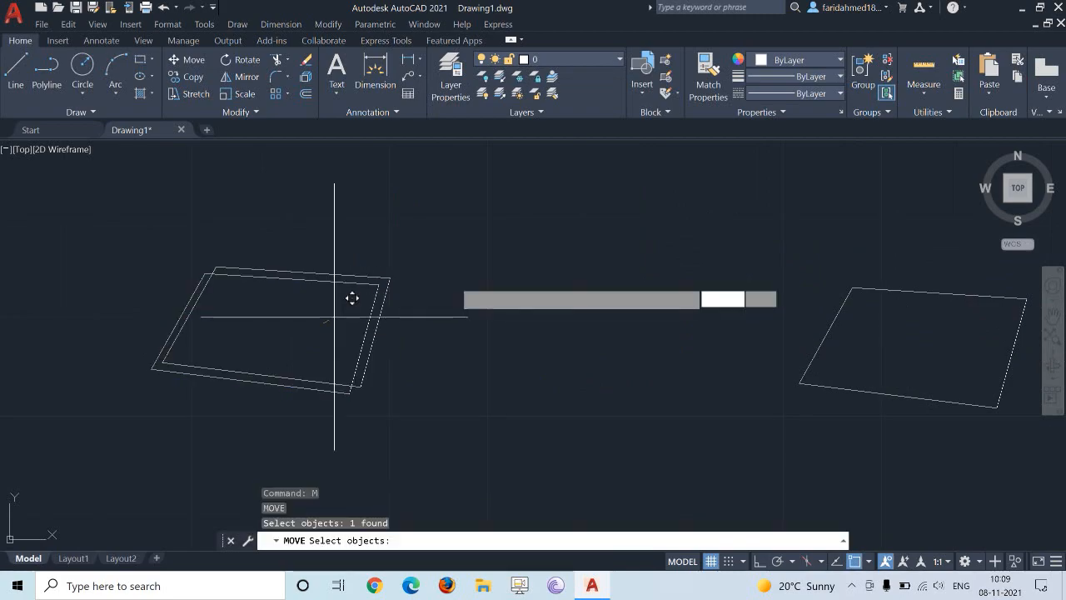
{"action": "key", "text": "Return"}
{"action": "left_click", "coordinate": [352, 298]}
{"action": "left_click", "coordinate": [647, 255]}
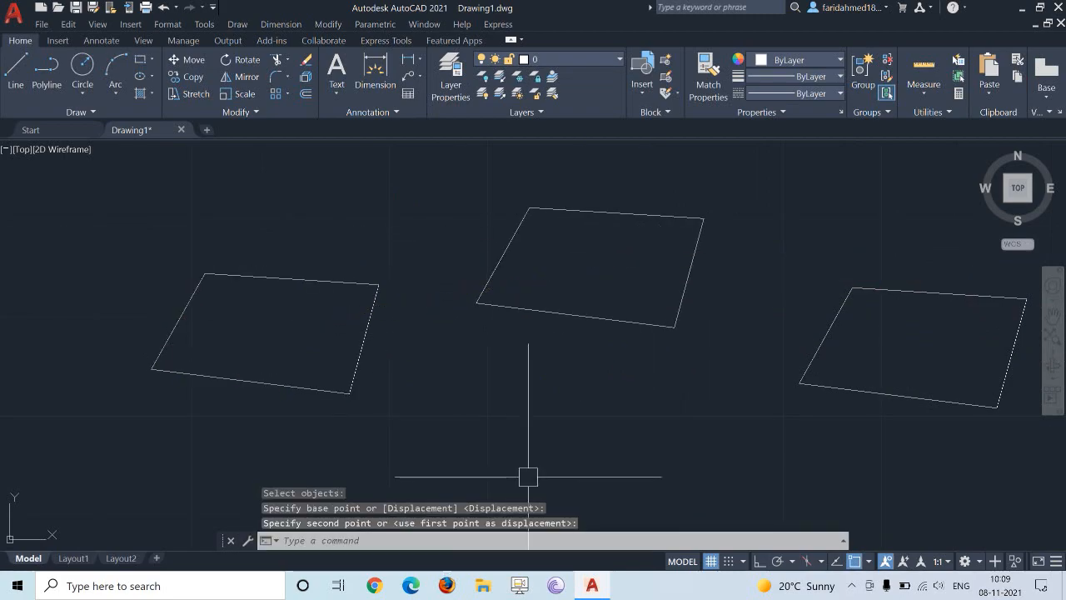
{"action": "left_click", "coordinate": [218, 275]}
{"action": "key", "text": "Escape"}
{"action": "key", "text": "Escape"}
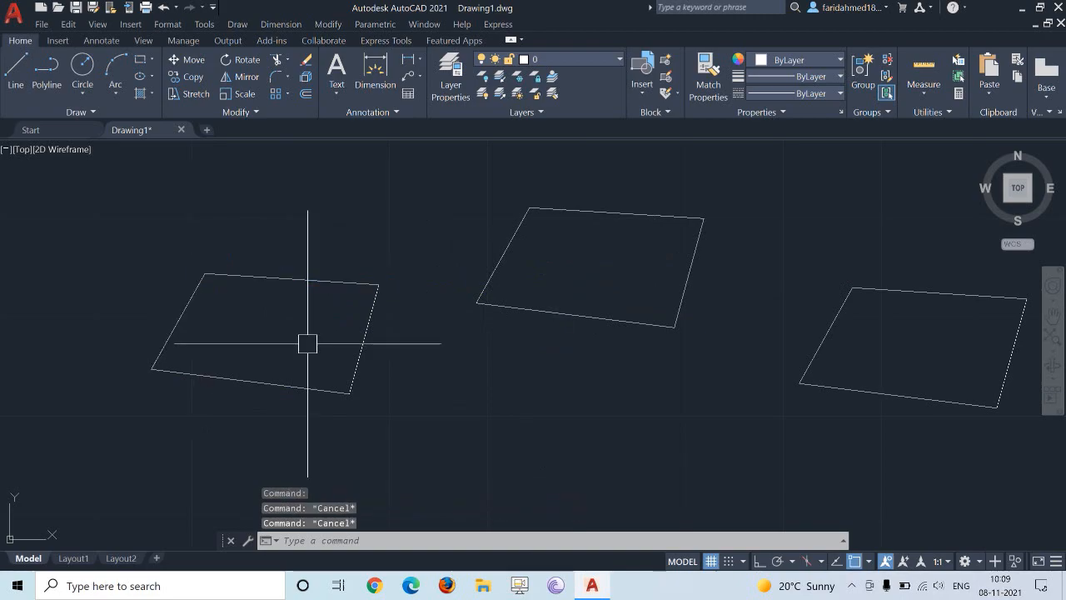
Step: Erase all three outlines, then undo the erasure
{"action": "scroll", "coordinate": [307, 343], "scroll_direction": "down", "scroll_amount": 5}
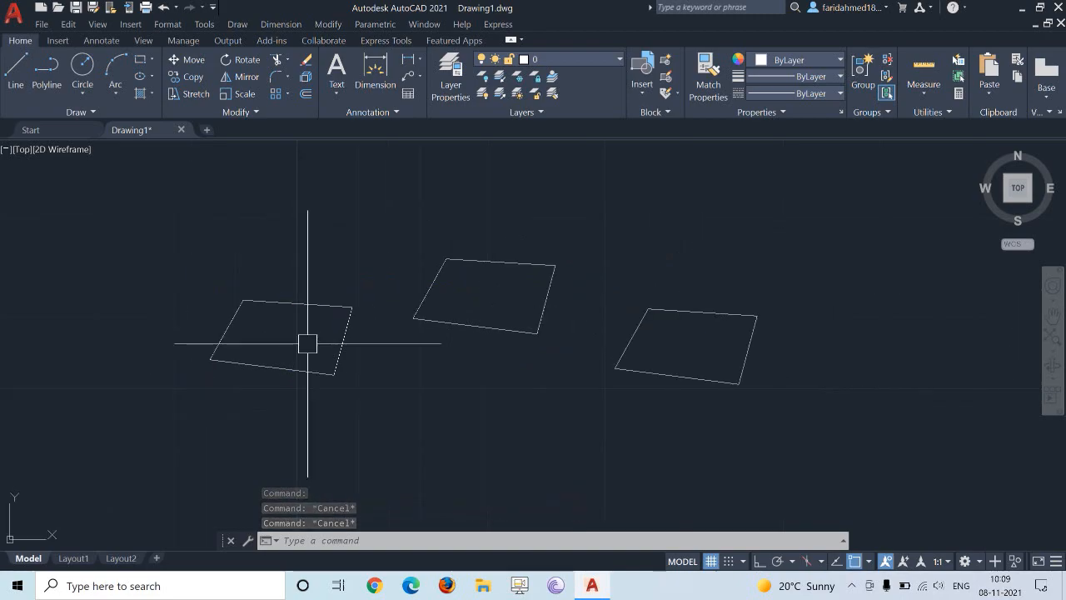
{"action": "left_click", "coordinate": [190, 239]}
{"action": "left_click", "coordinate": [706, 461]}
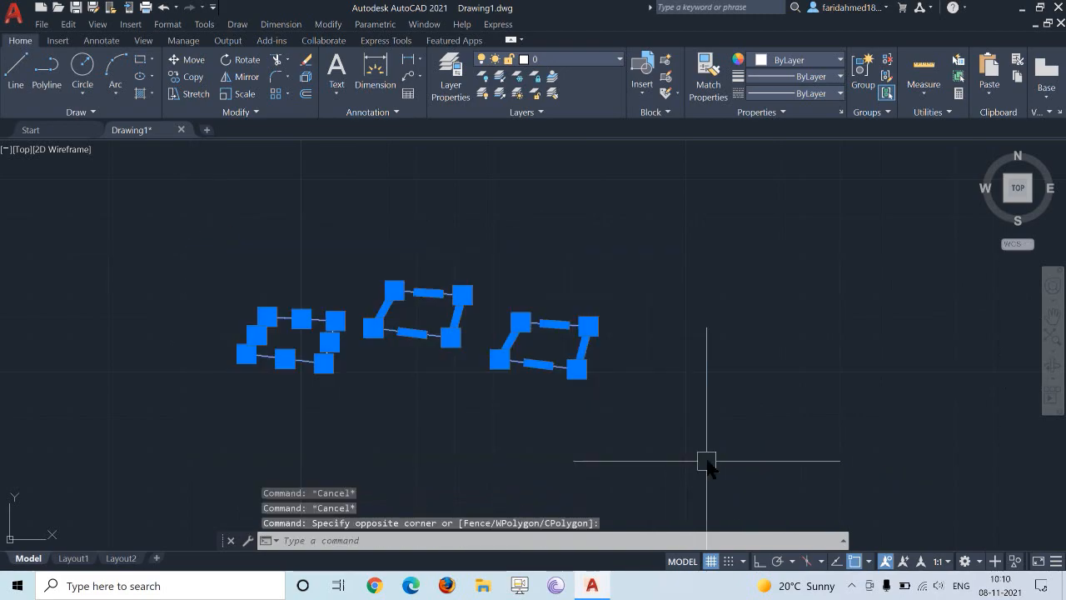
{"action": "type", "text": "e"}
{"action": "key", "text": "Return"}
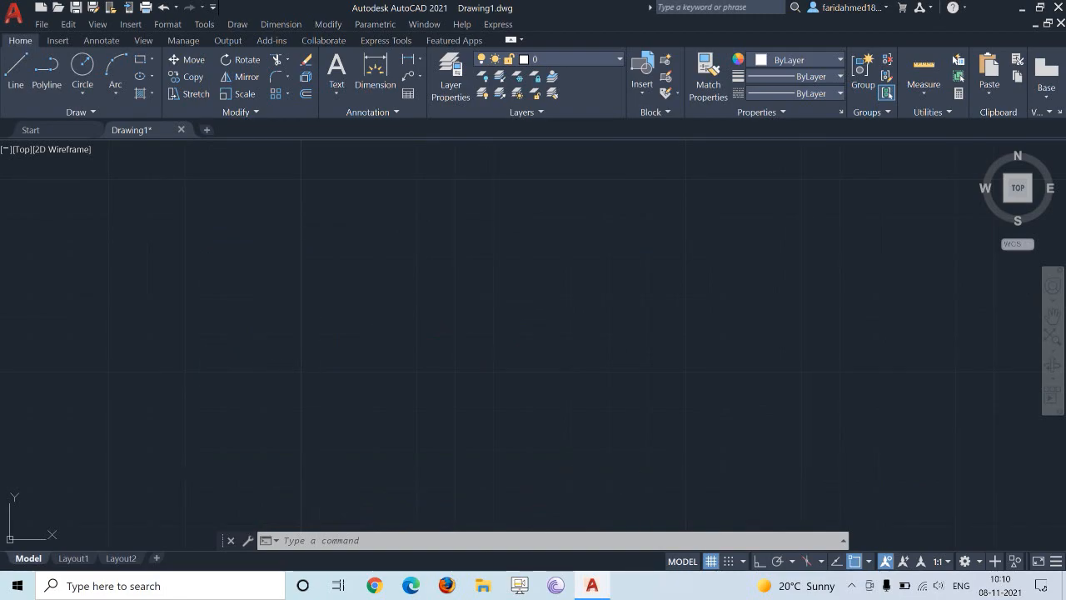
{"action": "key", "text": "ctrl+z"}
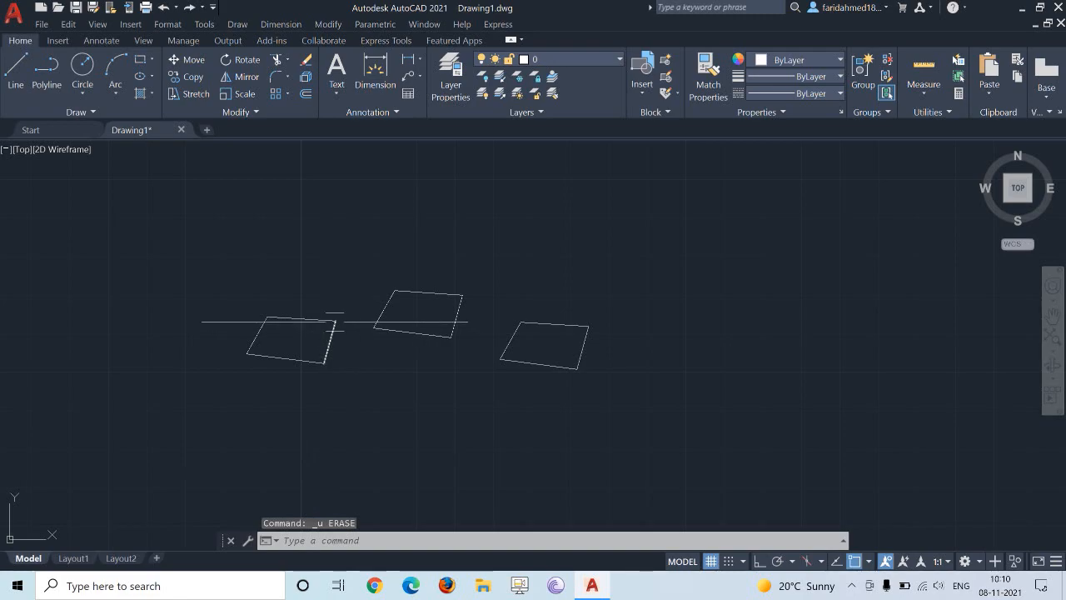
Step: Select a line of the left-hand outline and the middle boundary polyline in turn to compare their object types
{"action": "left_click", "coordinate": [331, 340]}
{"action": "scroll", "coordinate": [283, 328], "scroll_direction": "up", "scroll_amount": 4}
{"action": "key", "text": "Escape"}
{"action": "left_click", "coordinate": [594, 229]}
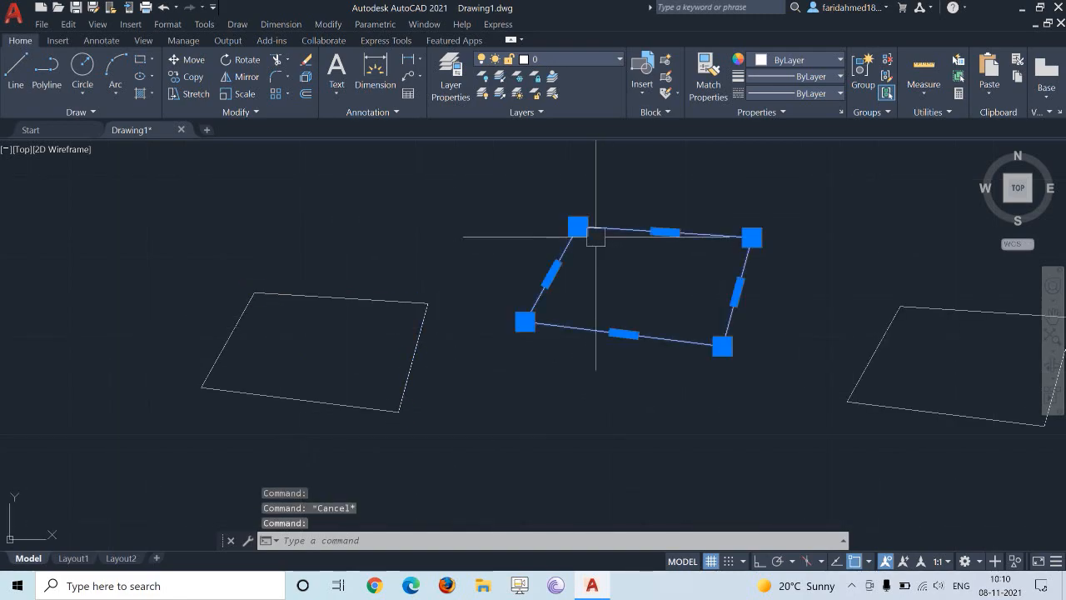
{"action": "key", "text": "Escape"}
{"action": "left_click", "coordinate": [566, 254]}
{"action": "key", "text": "Escape"}
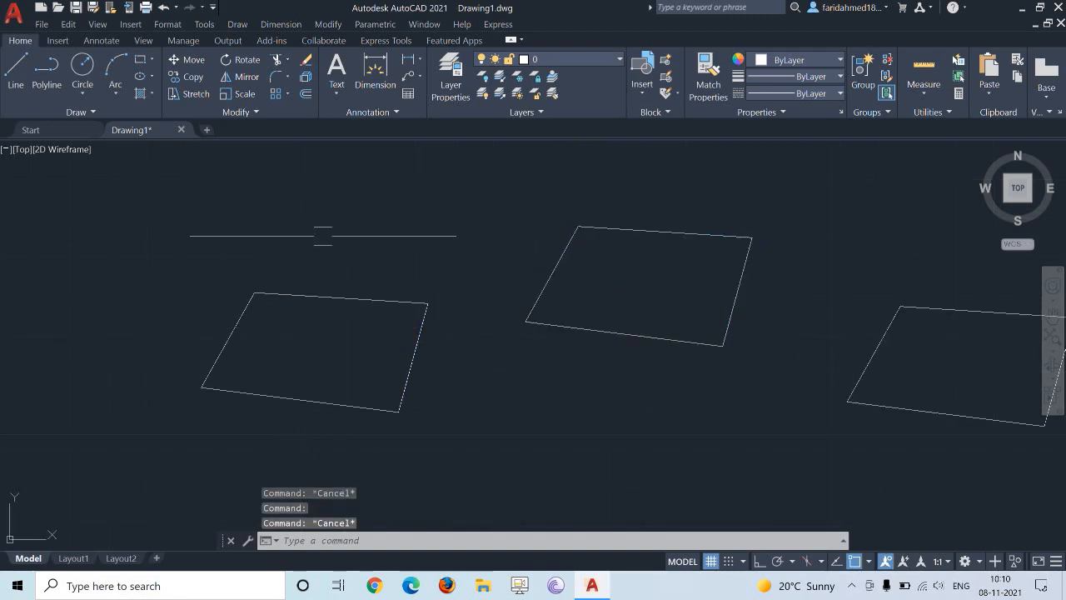
{"action": "key", "text": "Escape"}
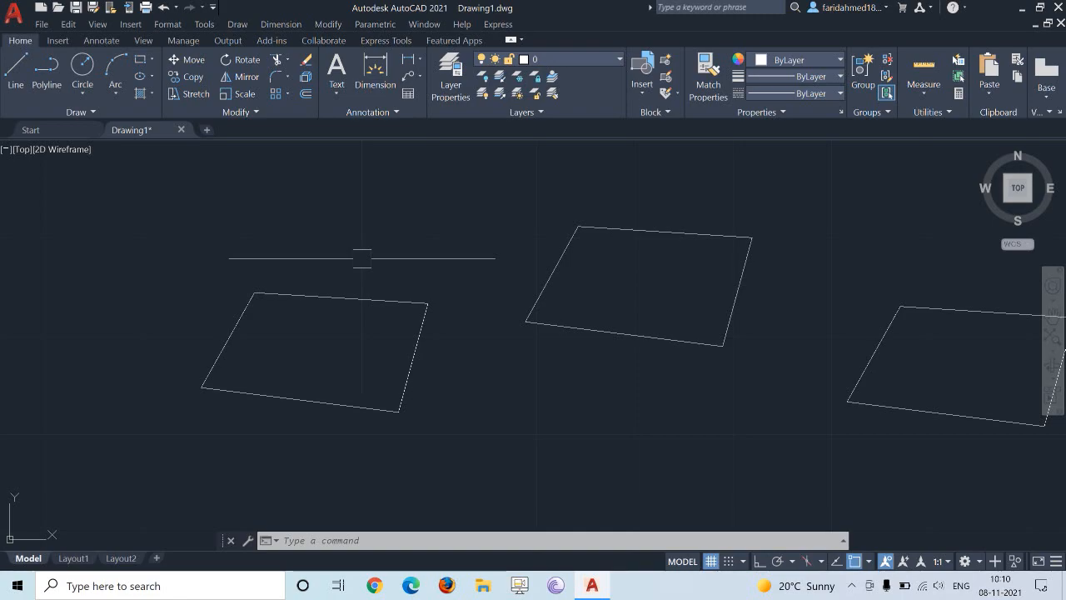
{"action": "type", "text": "di"}
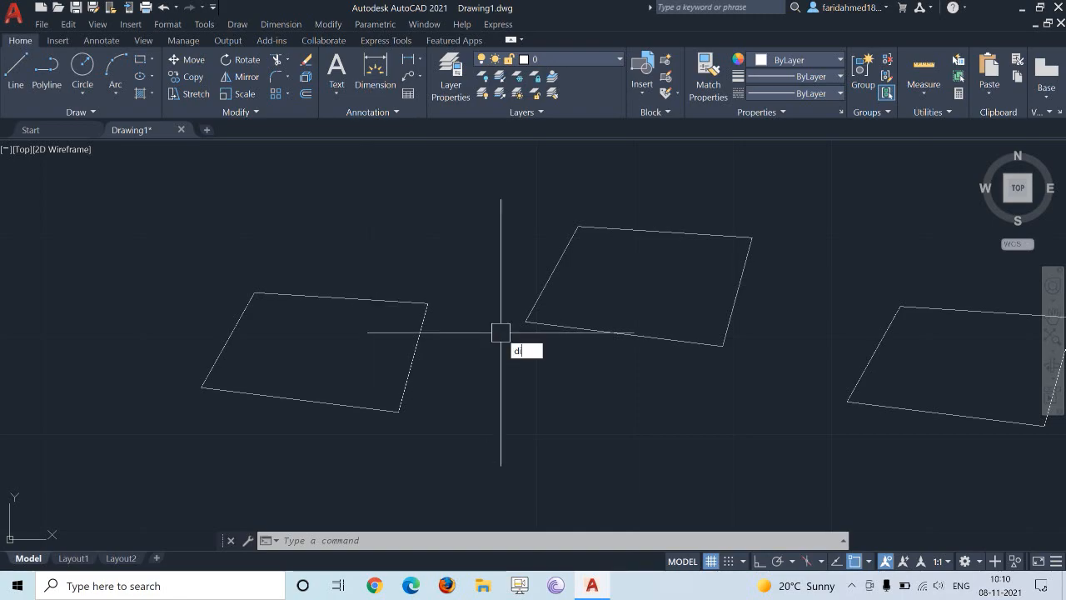
{"action": "type", "text": "st"}
{"action": "key", "text": "Return"}
{"action": "left_click", "coordinate": [400, 408]}
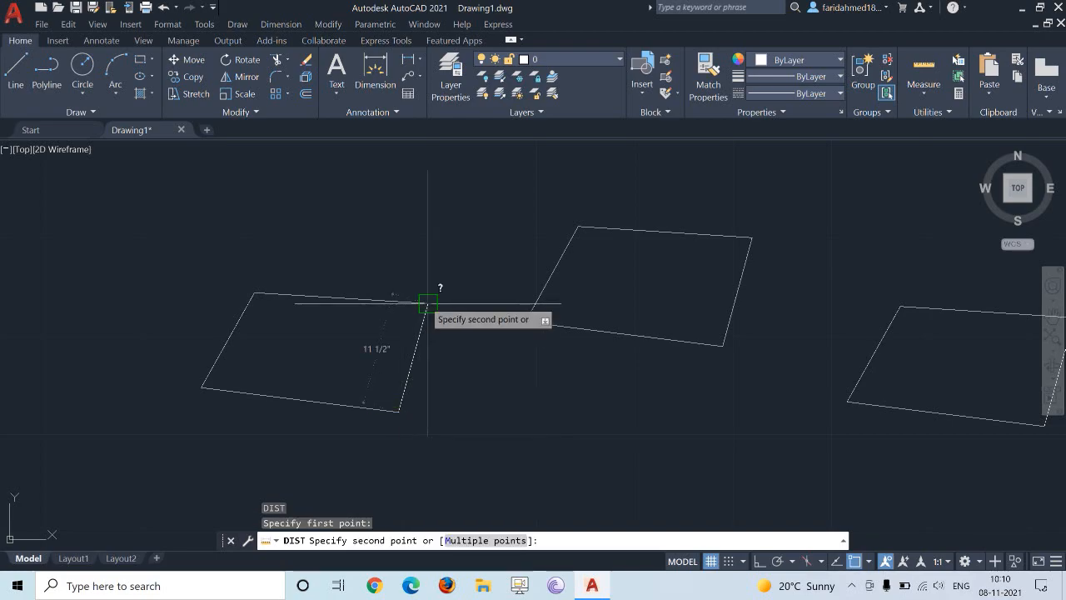
{"action": "key", "text": "Escape"}
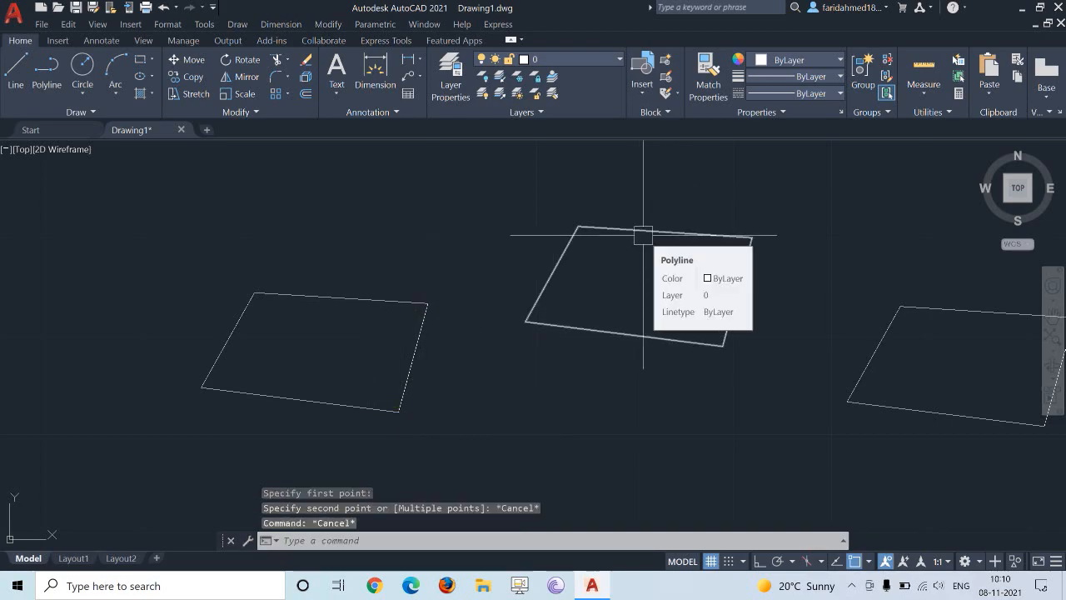
Step: Extrude the boundary polyline, the joined polyline and the four separate lines together to a height of 1'
{"action": "scroll", "coordinate": [477, 349], "scroll_direction": "down", "scroll_amount": 2}
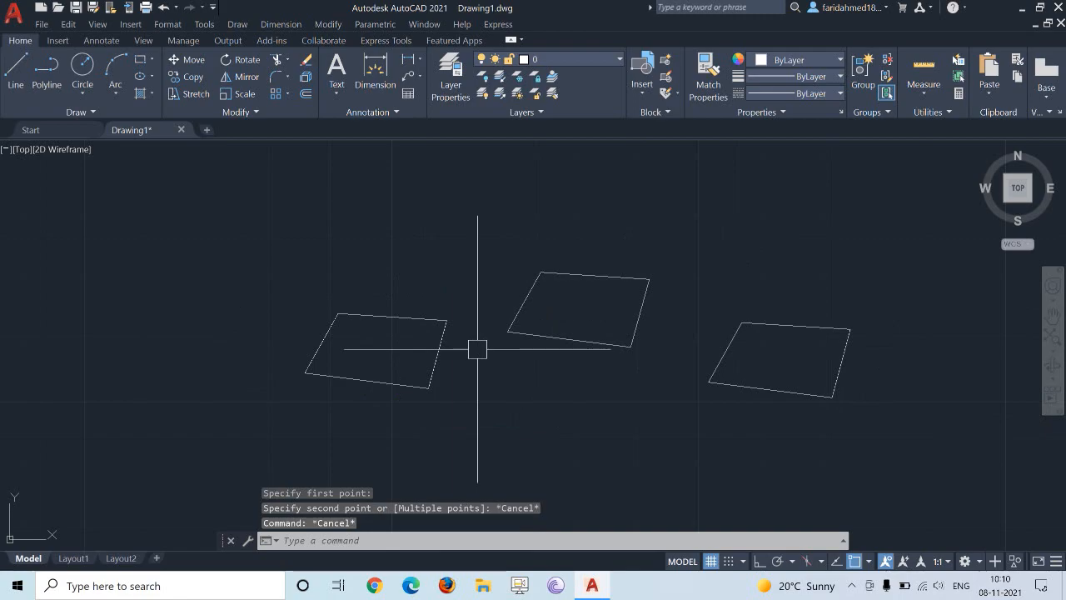
{"action": "type", "text": "ext"}
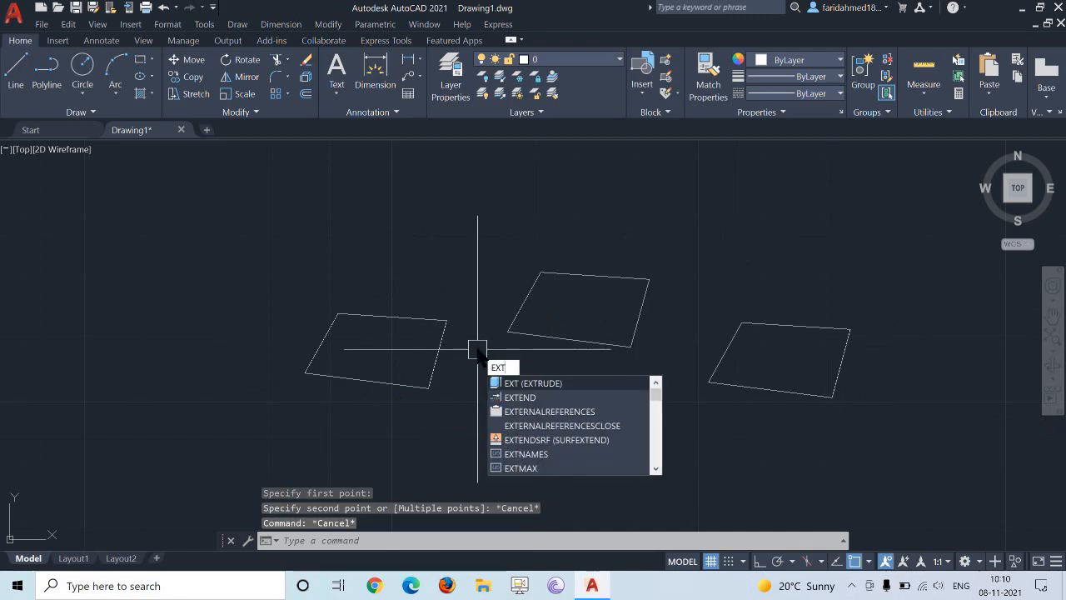
{"action": "key", "text": "Return"}
{"action": "left_click", "coordinate": [520, 300]}
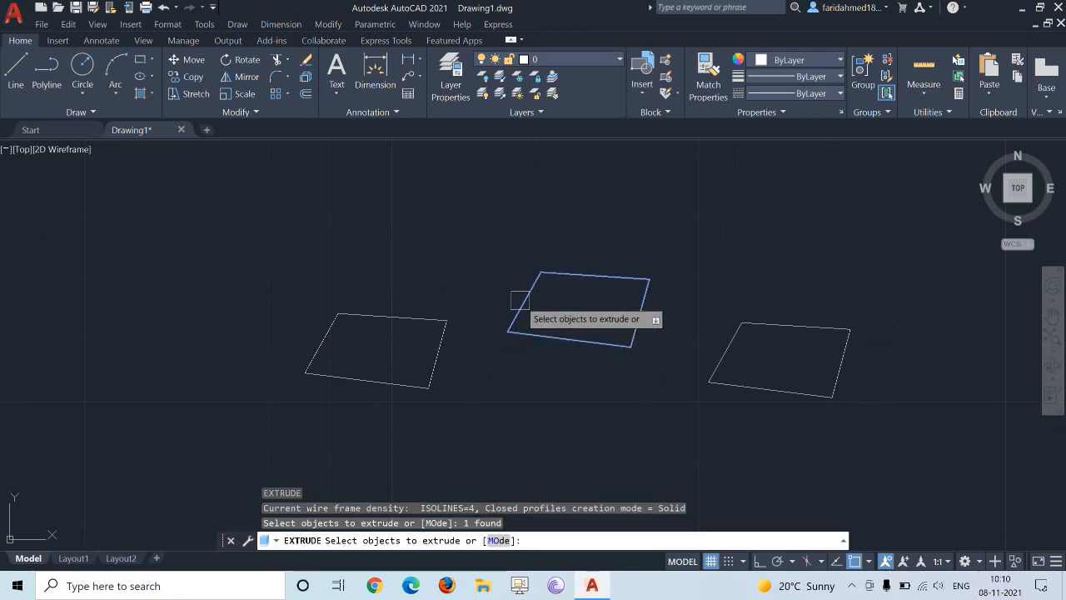
{"action": "left_click", "coordinate": [752, 322]}
{"action": "left_click", "coordinate": [473, 287]}
{"action": "left_click", "coordinate": [271, 404]}
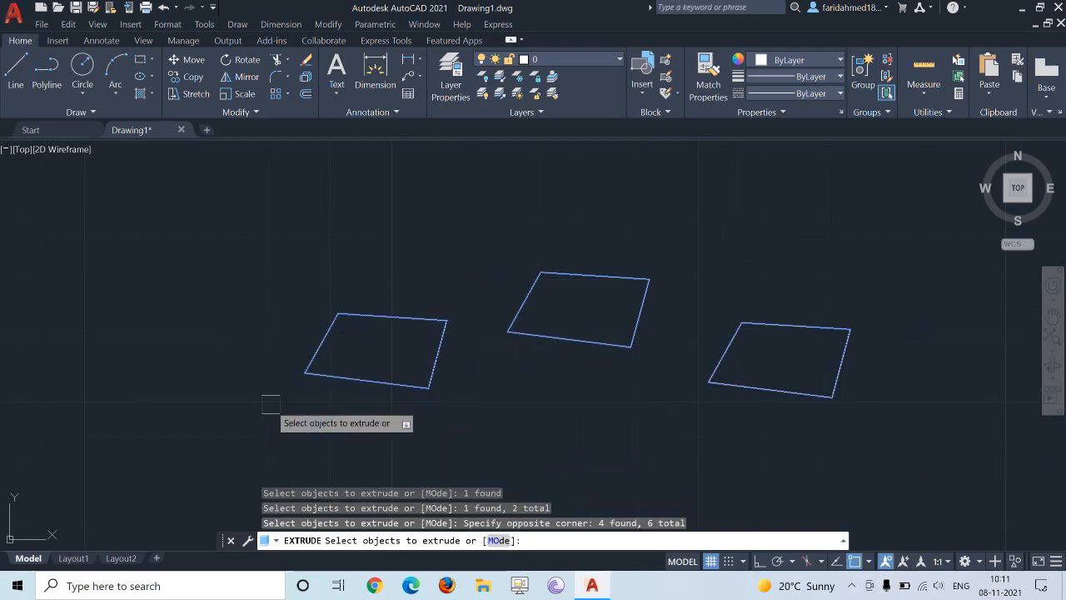
{"action": "key", "text": "Return"}
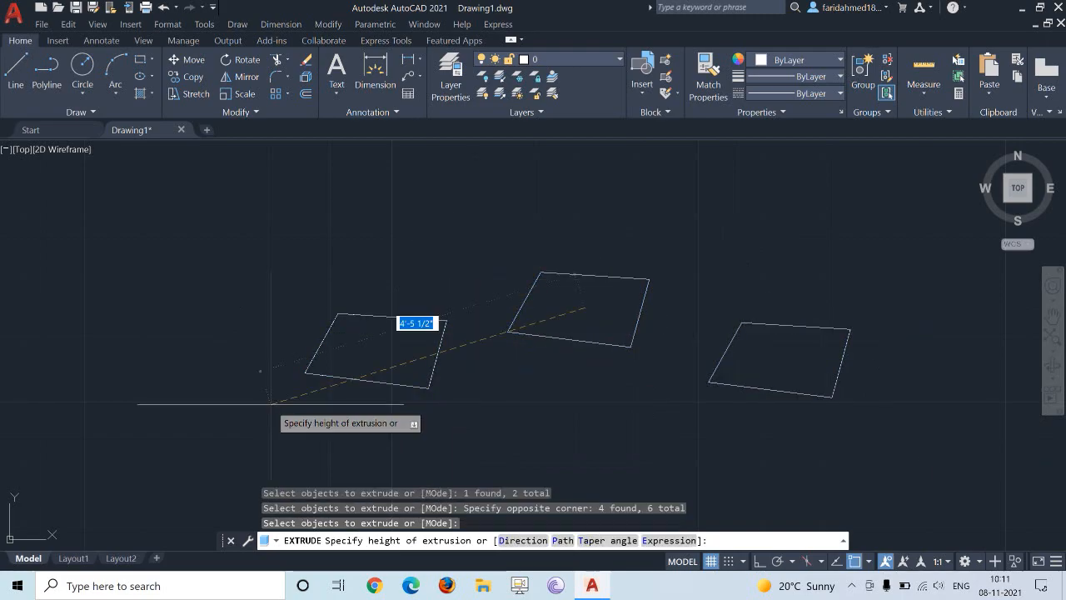
{"action": "type", "text": "1"}
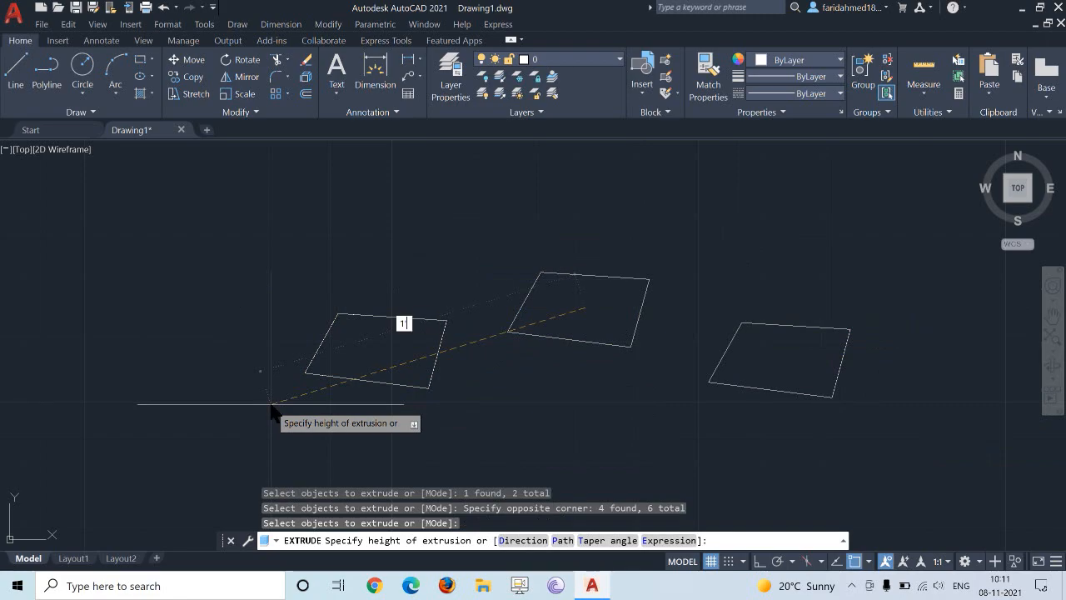
{"action": "key", "text": "Return"}
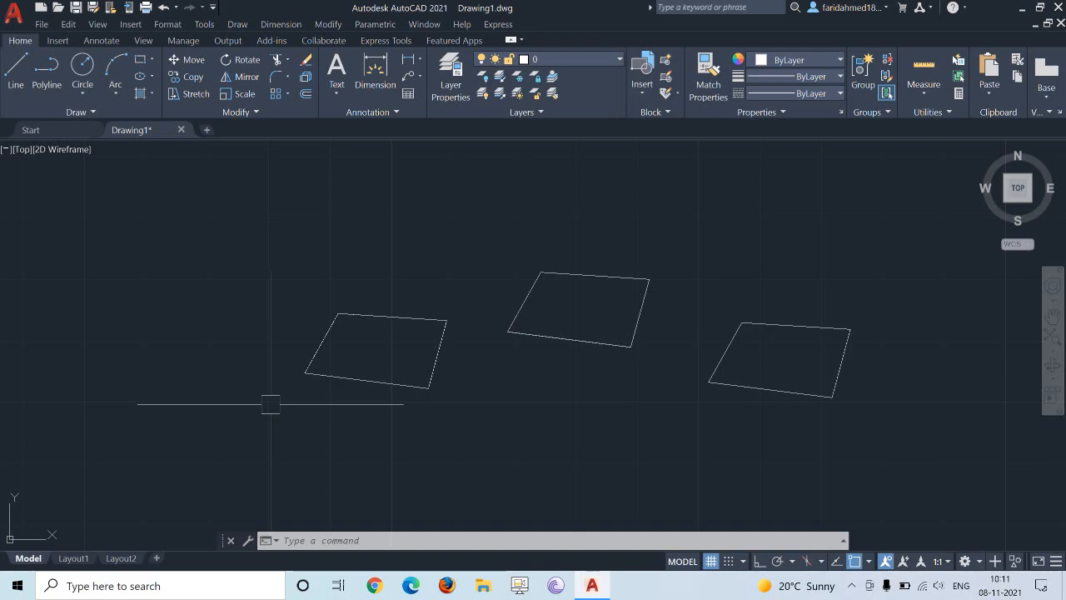
Step: Clear the selection and show the three extrusions in the SW Isometric view
{"action": "left_click", "coordinate": [358, 378]}
{"action": "key", "text": "Escape"}
{"action": "key", "text": "Escape"}
{"action": "key", "text": "Escape"}
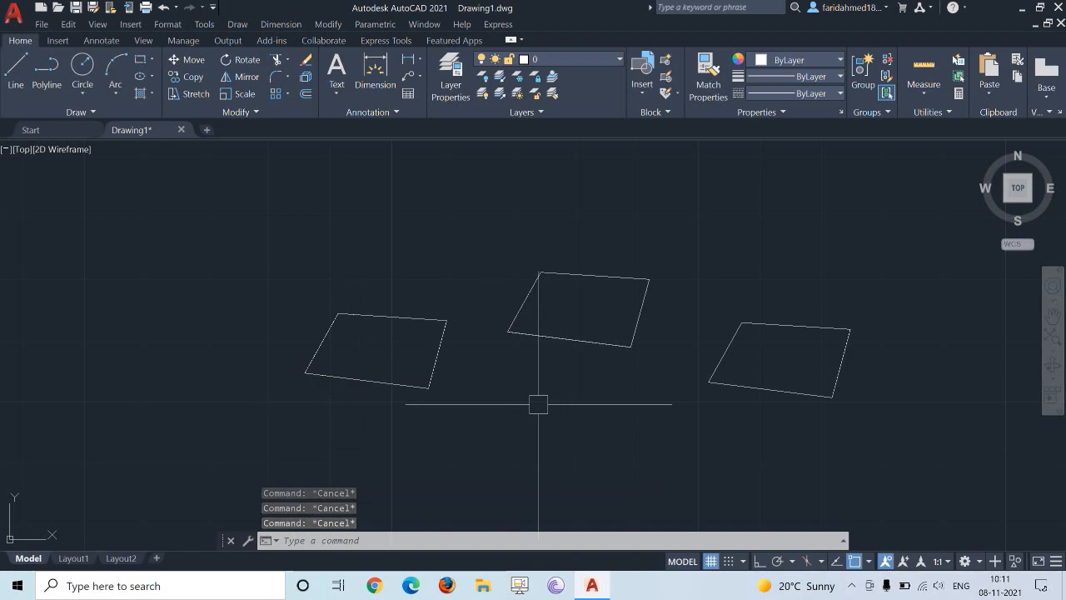
{"action": "left_click", "coordinate": [23, 150]}
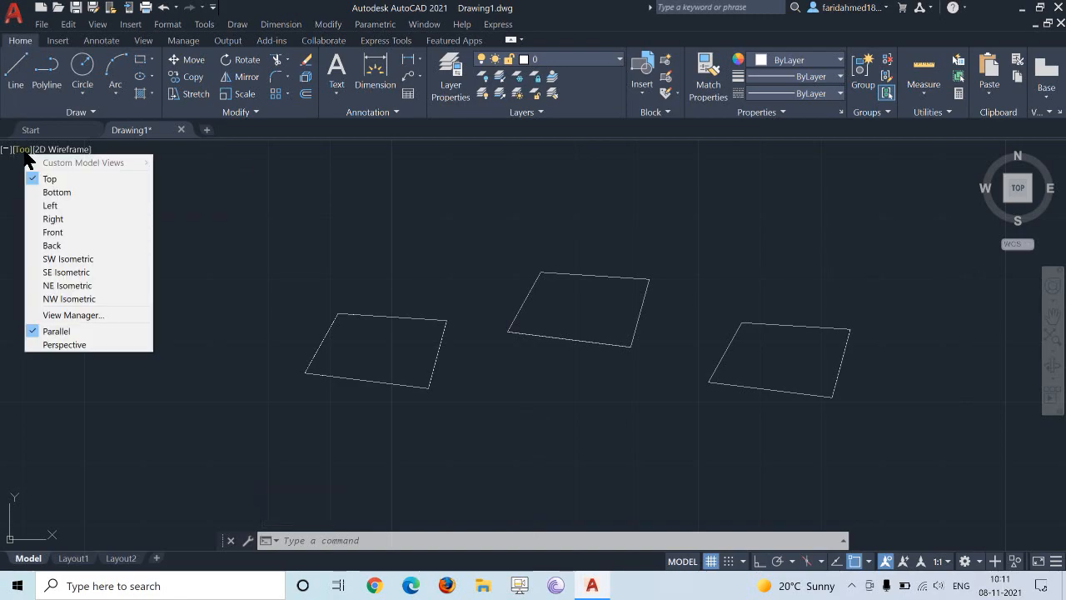
{"action": "left_click", "coordinate": [68, 258]}
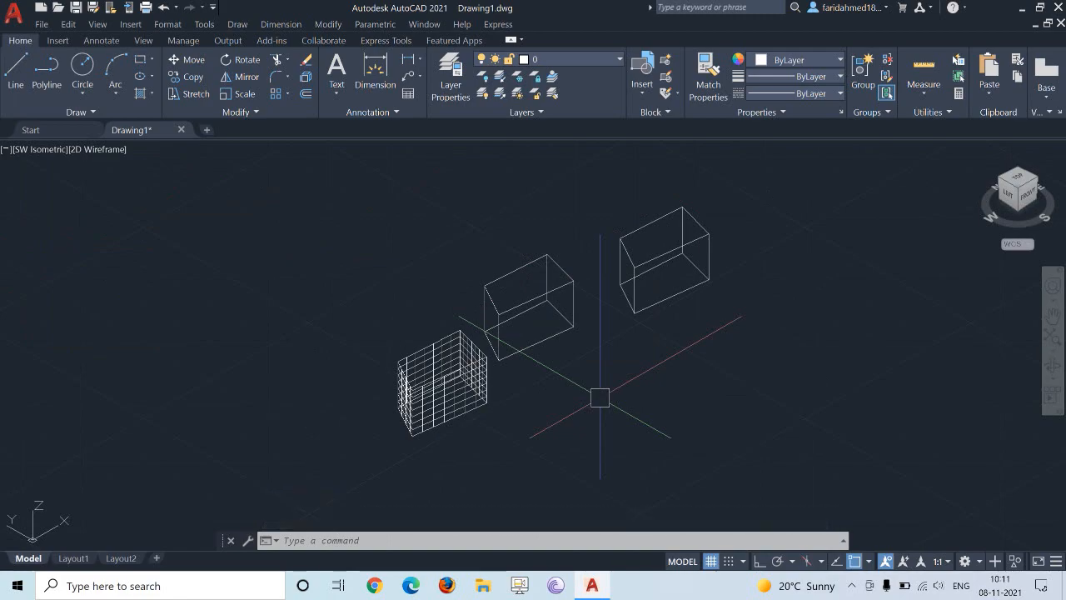
{"action": "scroll", "coordinate": [516, 385], "scroll_direction": "up", "scroll_amount": 2}
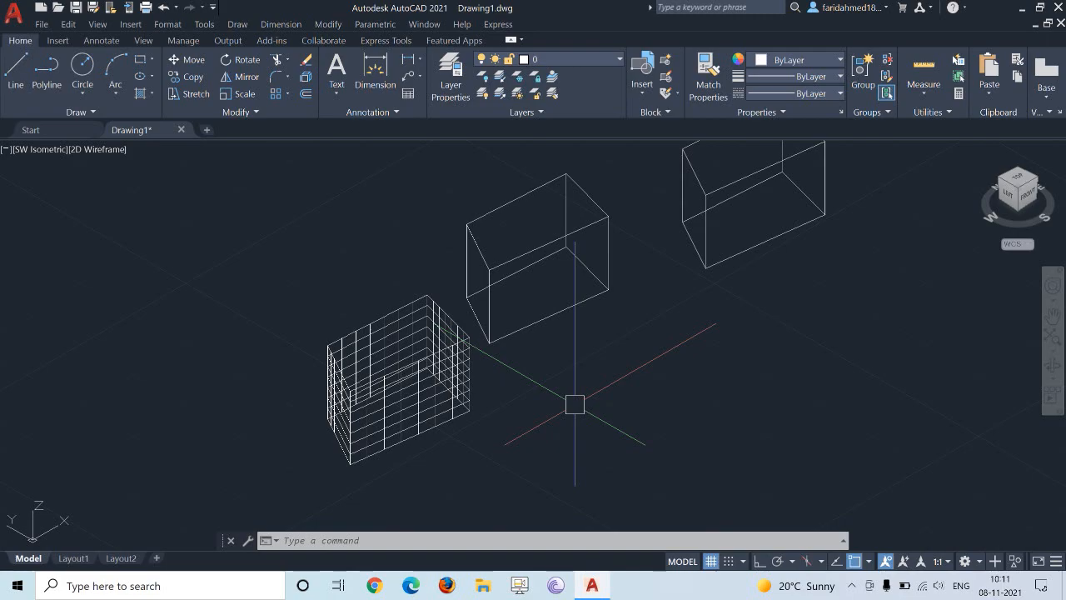
{"action": "scroll", "coordinate": [633, 347], "scroll_direction": "down", "scroll_amount": 2}
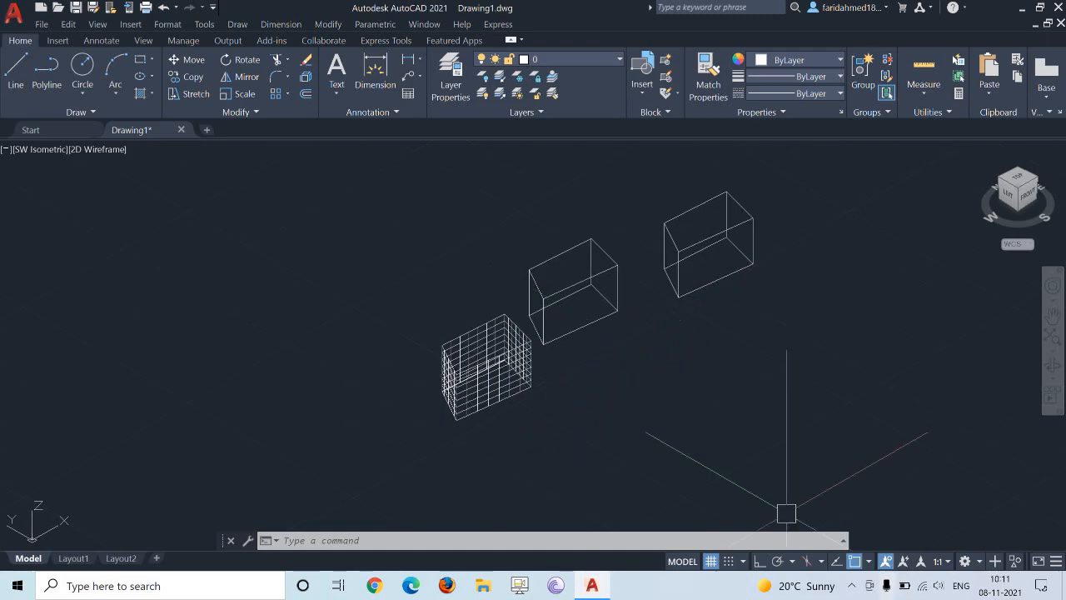
Step: Set the visual style to Conceptual and compare the extrusion of separate lines with the two polyline extrusions
{"action": "left_click", "coordinate": [87, 152]}
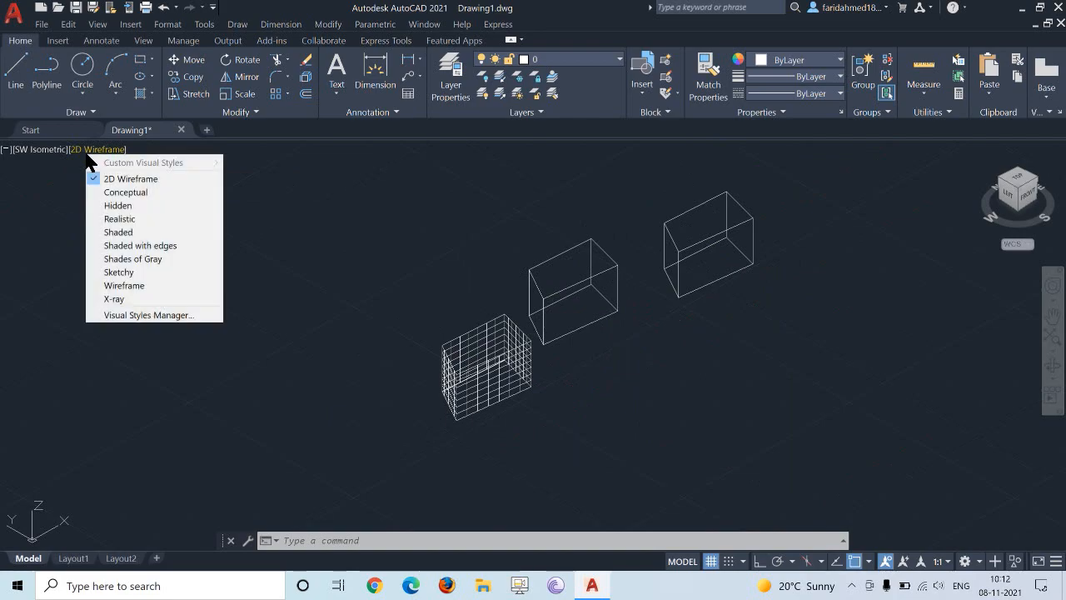
{"action": "left_click", "coordinate": [117, 192]}
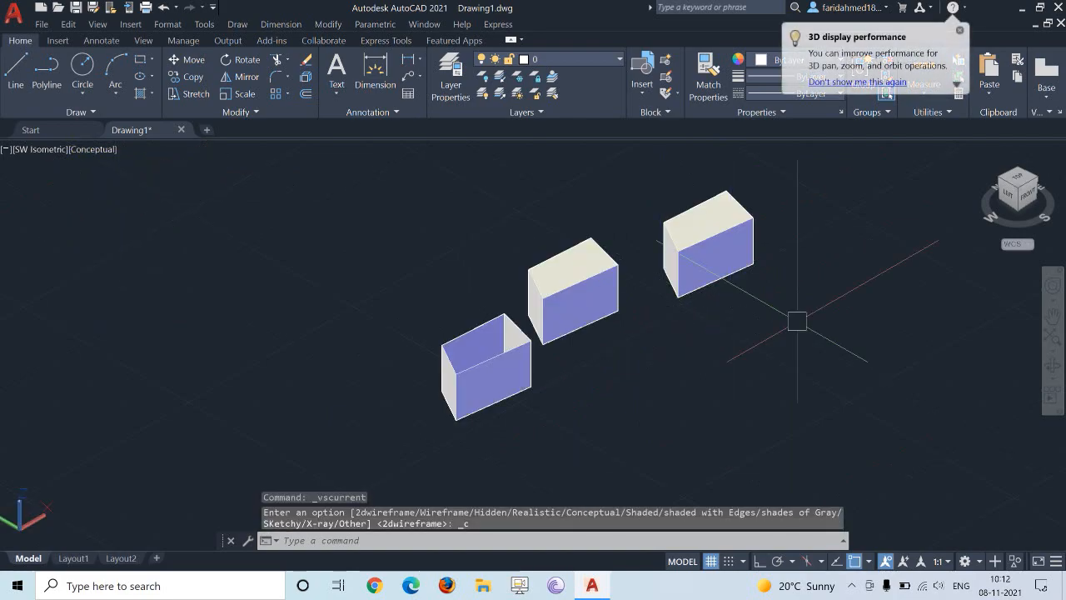
{"action": "scroll", "coordinate": [796, 306], "scroll_direction": "up", "scroll_amount": 2}
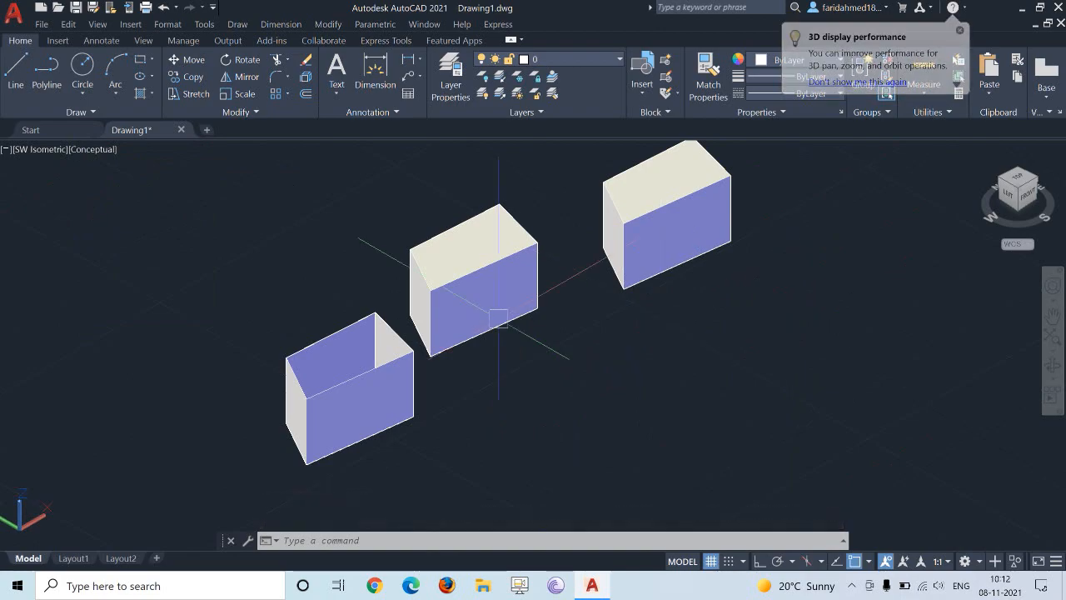
{"action": "scroll", "coordinate": [626, 327], "scroll_direction": "up", "scroll_amount": 2}
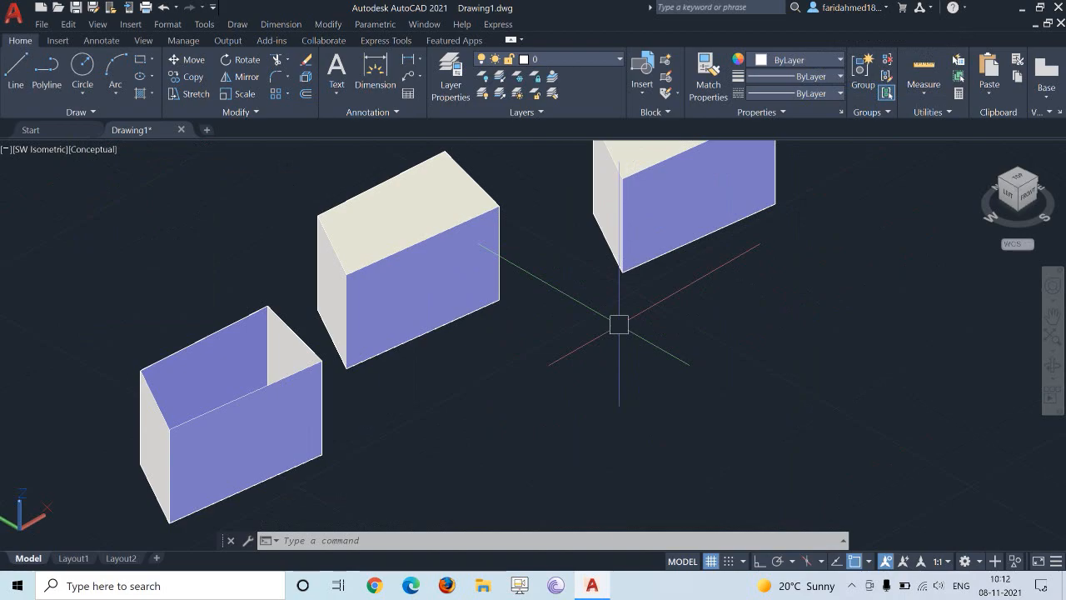
{"action": "middle_click_drag", "start_coordinate": [508, 320], "coordinate": [496, 345], "text": "shift"}
{"action": "scroll", "coordinate": [497, 346], "scroll_direction": "down", "scroll_amount": 3}
Step: Return to the Top view and erase all three extruded shapes
{"action": "left_click", "coordinate": [29, 149]}
{"action": "left_click", "coordinate": [63, 174]}
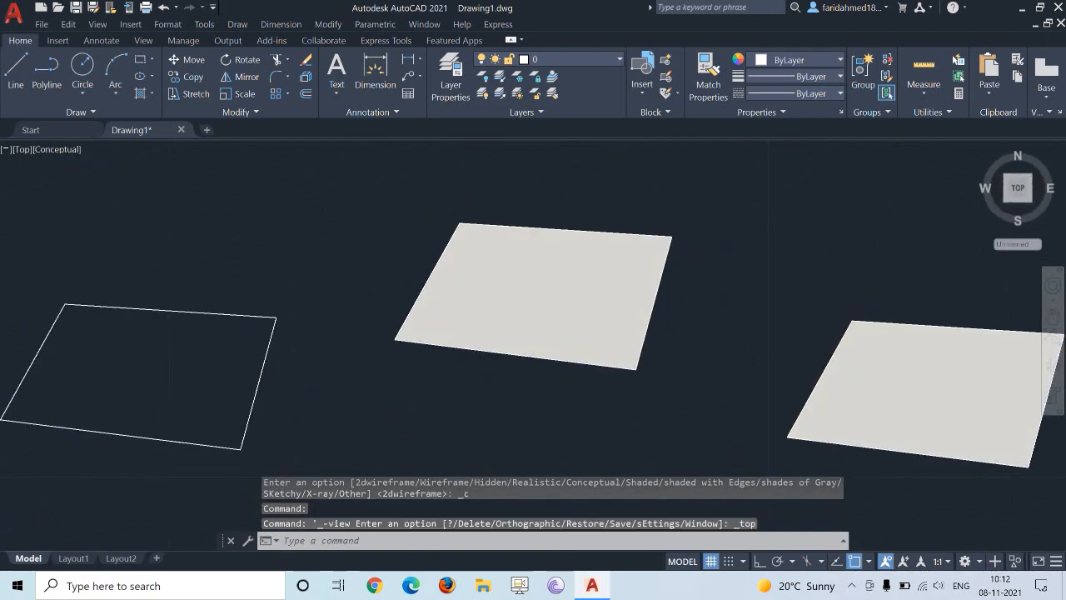
{"action": "scroll", "coordinate": [392, 264], "scroll_direction": "down", "scroll_amount": 3}
{"action": "left_click", "coordinate": [188, 193]}
{"action": "left_click", "coordinate": [679, 354]}
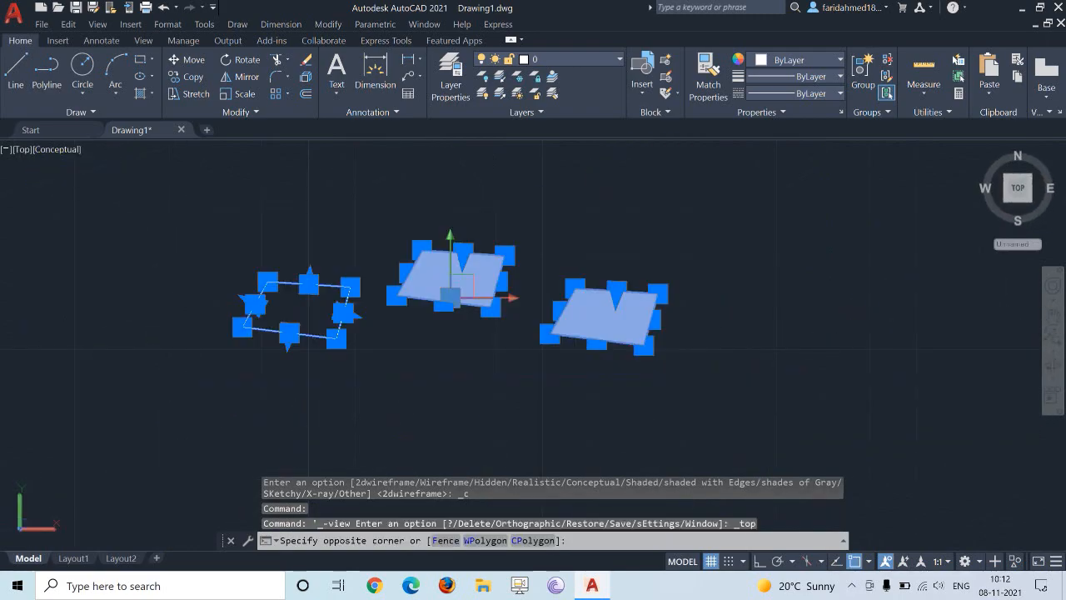
{"action": "type", "text": "e"}
{"action": "key", "text": "Return"}
Step: Set the visual style back to 2D Wireframe
{"action": "left_click", "coordinate": [56, 150]}
{"action": "left_click", "coordinate": [67, 175]}
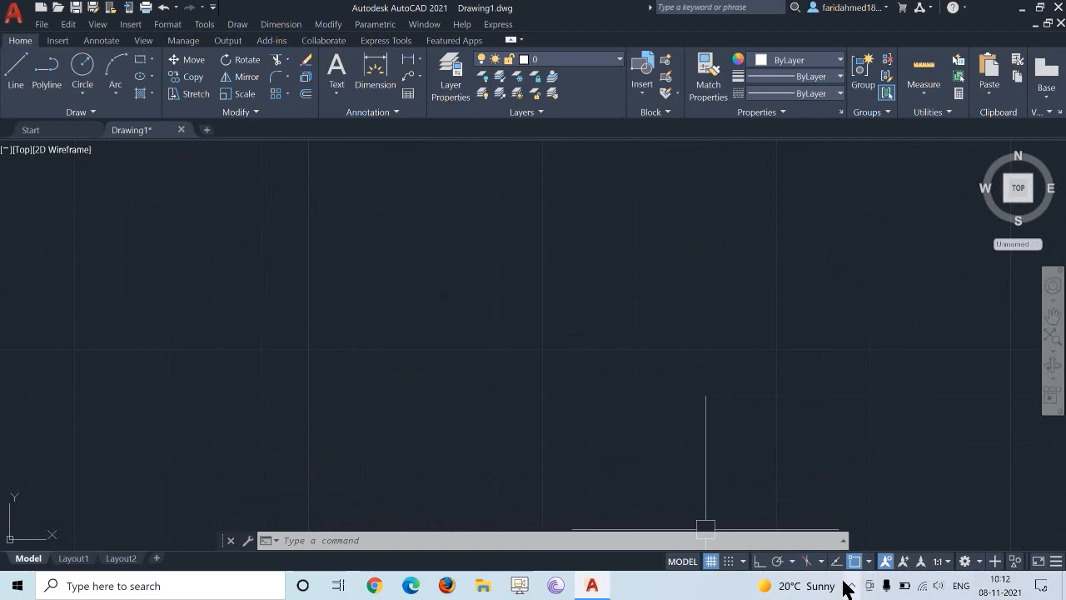
{"action": "left_click", "coordinate": [611, 264]}
{"action": "left_click", "coordinate": [467, 313]}
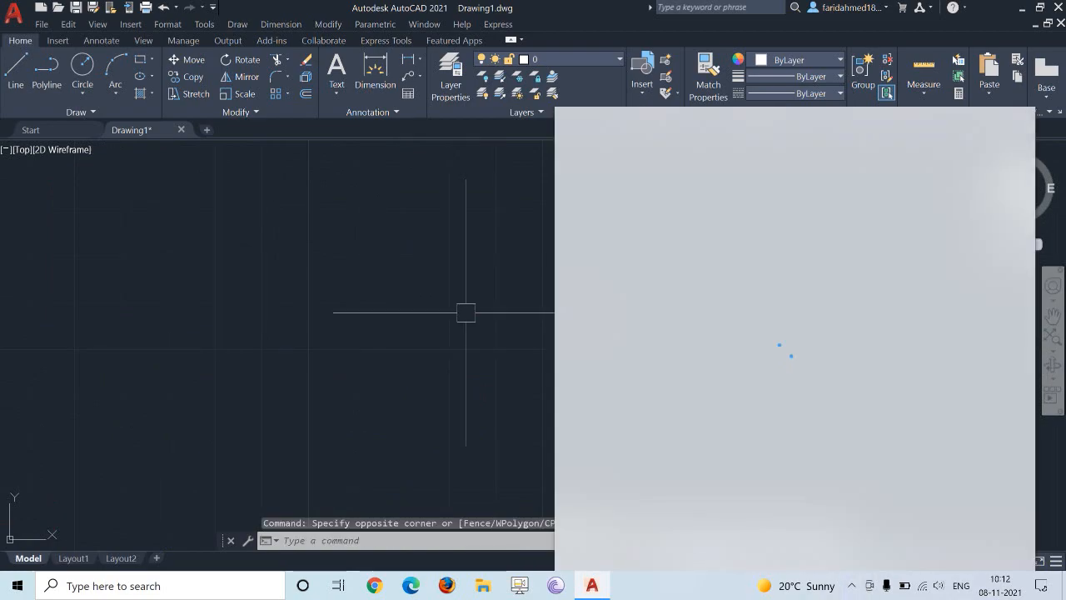
{"action": "left_click", "coordinate": [416, 250]}
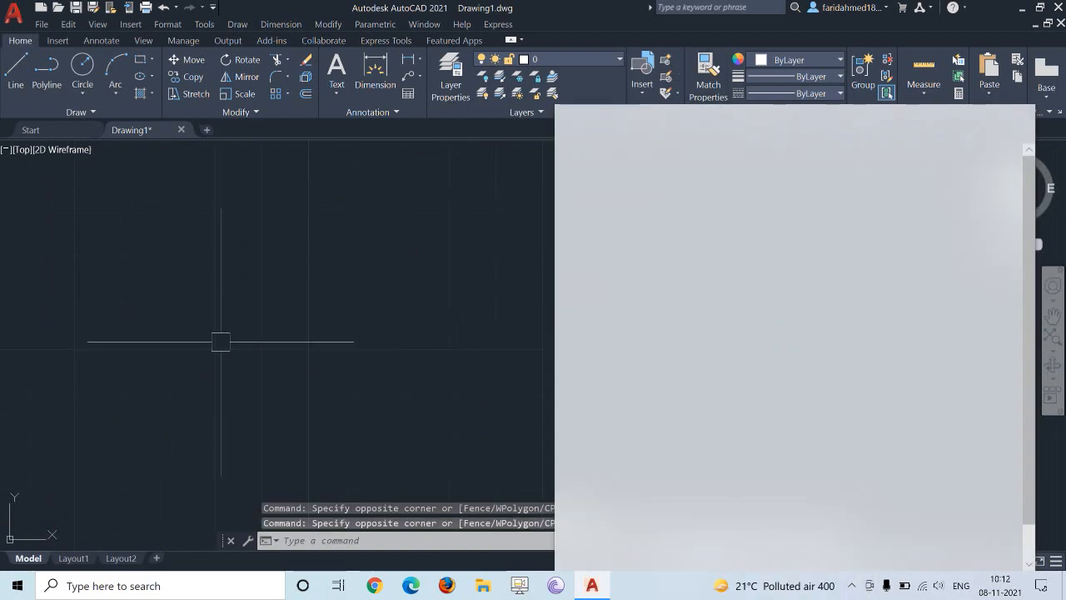
{"action": "key", "text": "Escape"}
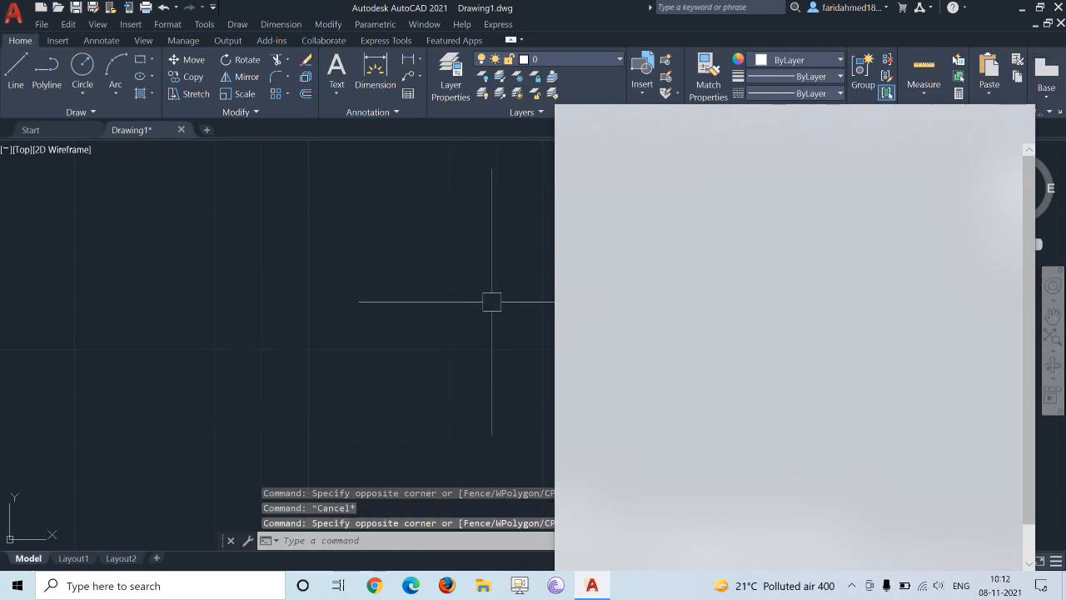
{"action": "left_click", "coordinate": [490, 300]}
{"action": "left_click", "coordinate": [323, 259]}
{"action": "left_click", "coordinate": [252, 318]}
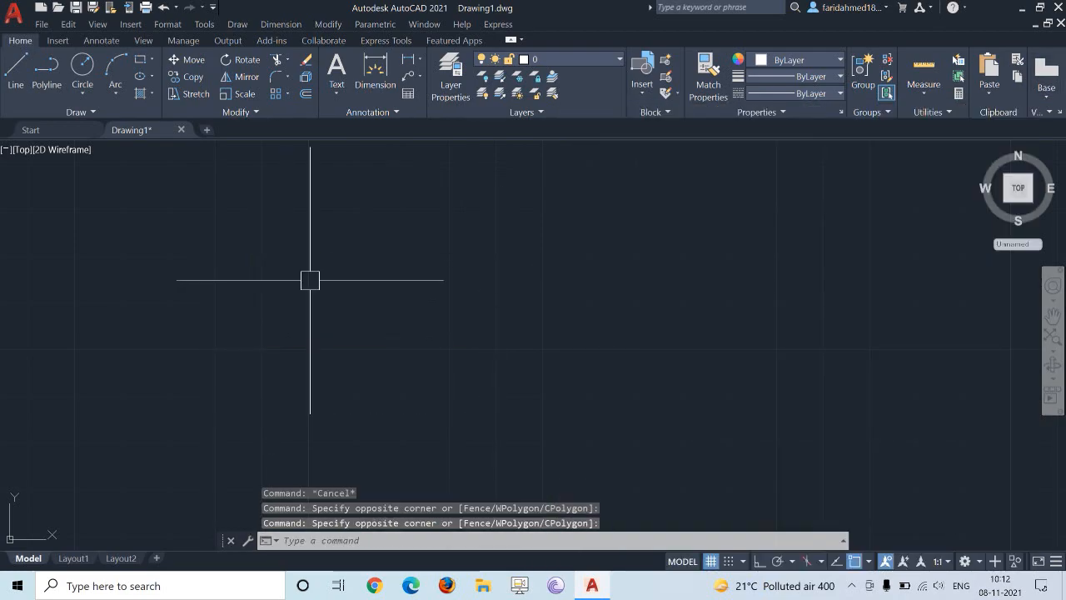
Step: Configure the drawing units with decimal length, precision 0 and an insertion scale in millimeters
{"action": "type", "text": "un"}
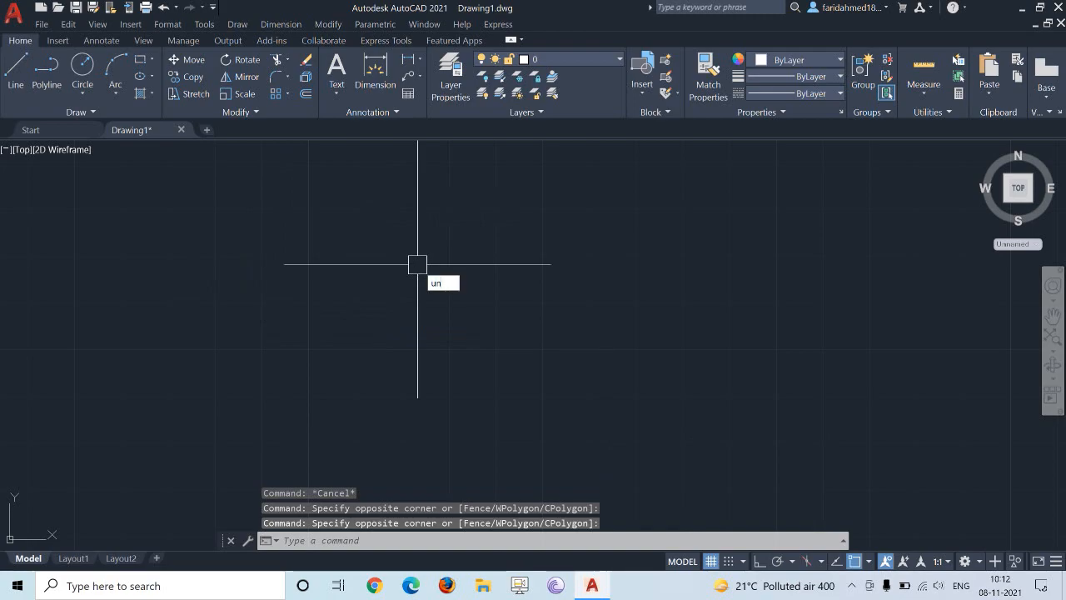
{"action": "key", "text": "Return"}
{"action": "left_click", "coordinate": [491, 232]}
{"action": "left_click", "coordinate": [489, 241]}
{"action": "left_click", "coordinate": [492, 232]}
{"action": "left_click", "coordinate": [492, 251]}
{"action": "left_click", "coordinate": [495, 261]}
{"action": "left_click", "coordinate": [495, 269]}
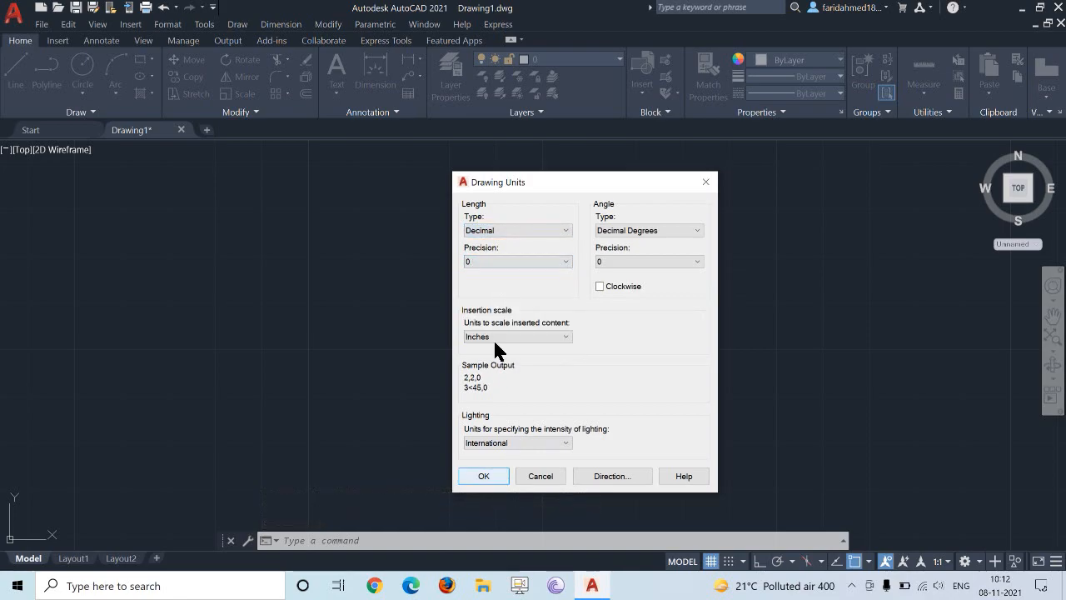
{"action": "left_click", "coordinate": [504, 337]}
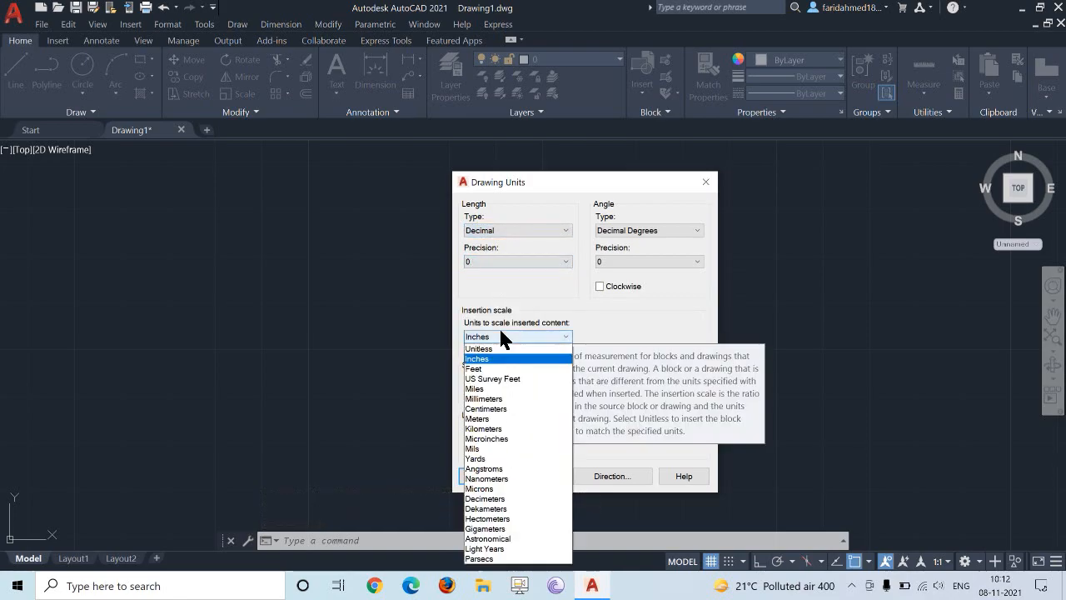
{"action": "left_click", "coordinate": [490, 399]}
{"action": "left_click", "coordinate": [479, 483]}
Step: Draw a 100 by 100 mm square with the Rectangle command and check that it selects as one object
{"action": "type", "text": "rec"}
{"action": "key", "text": "Return"}
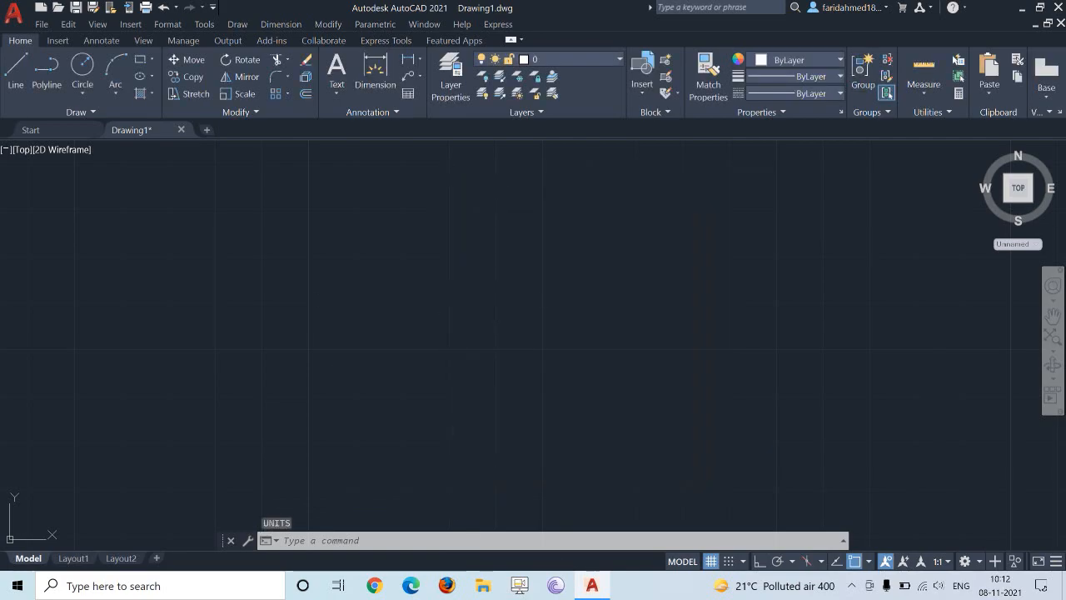
{"action": "left_click", "coordinate": [336, 391]}
{"action": "type", "text": "100"}
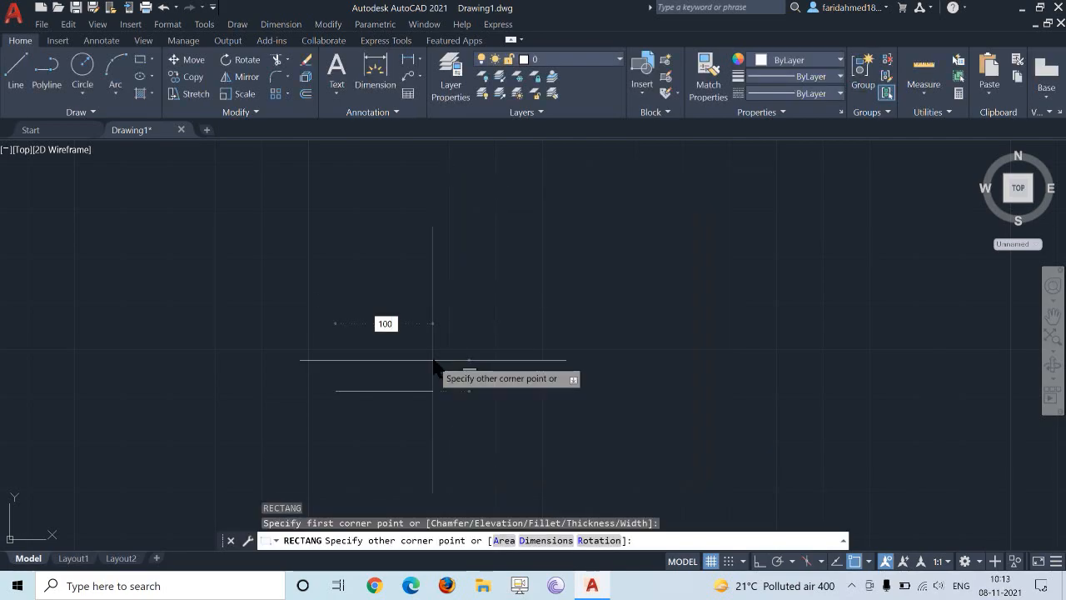
{"action": "type", "text": ",100"}
{"action": "key", "text": "Return"}
{"action": "scroll", "coordinate": [453, 333], "scroll_direction": "down", "scroll_amount": 5}
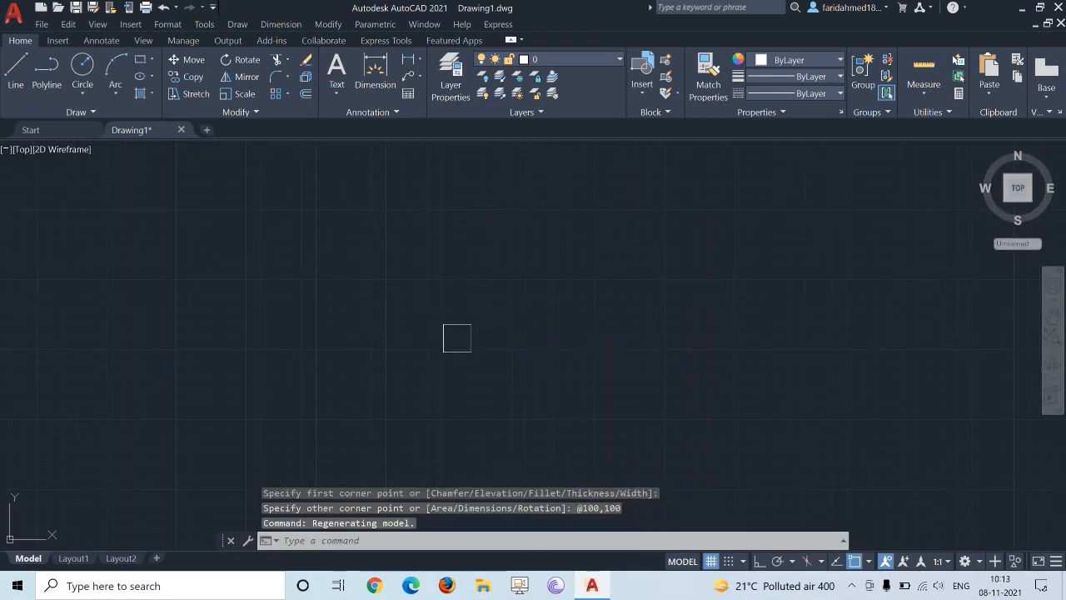
{"action": "key", "text": "Escape"}
{"action": "scroll", "coordinate": [482, 337], "scroll_direction": "up", "scroll_amount": 4}
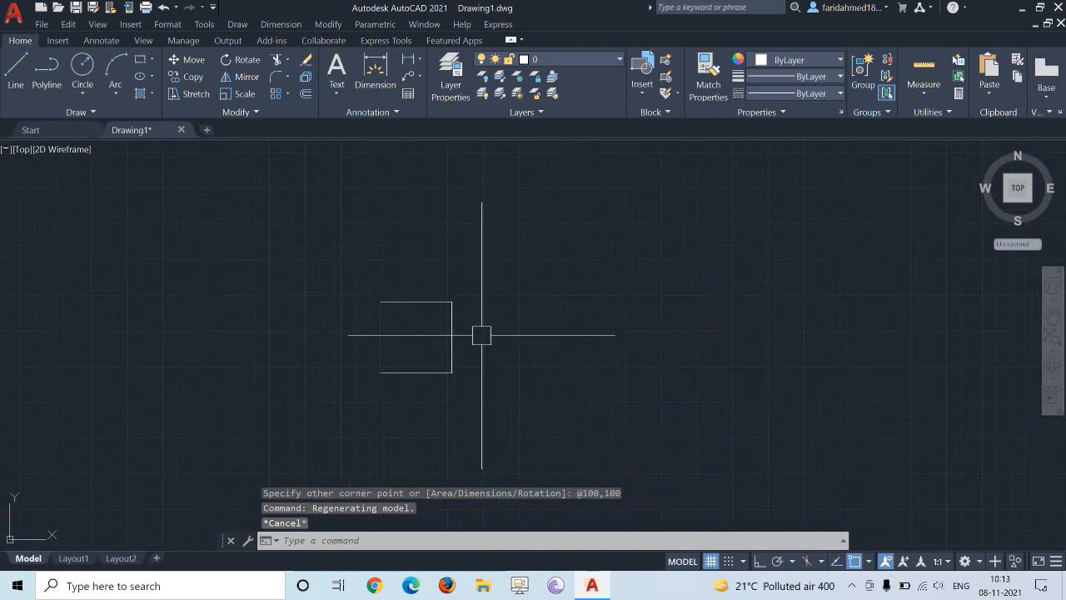
{"action": "left_click", "coordinate": [448, 301]}
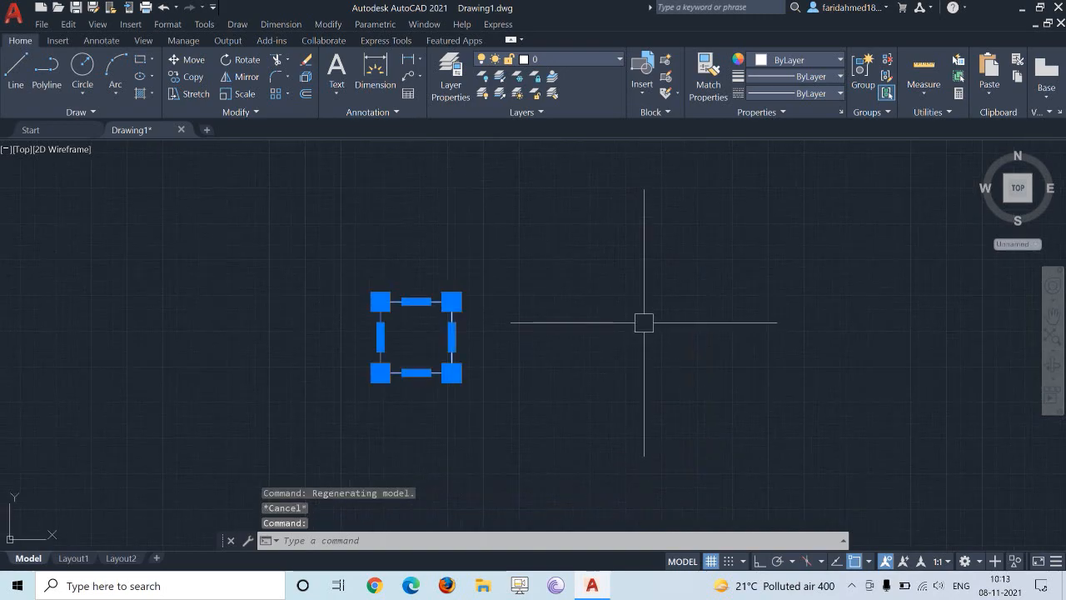
{"action": "key", "text": "Escape"}
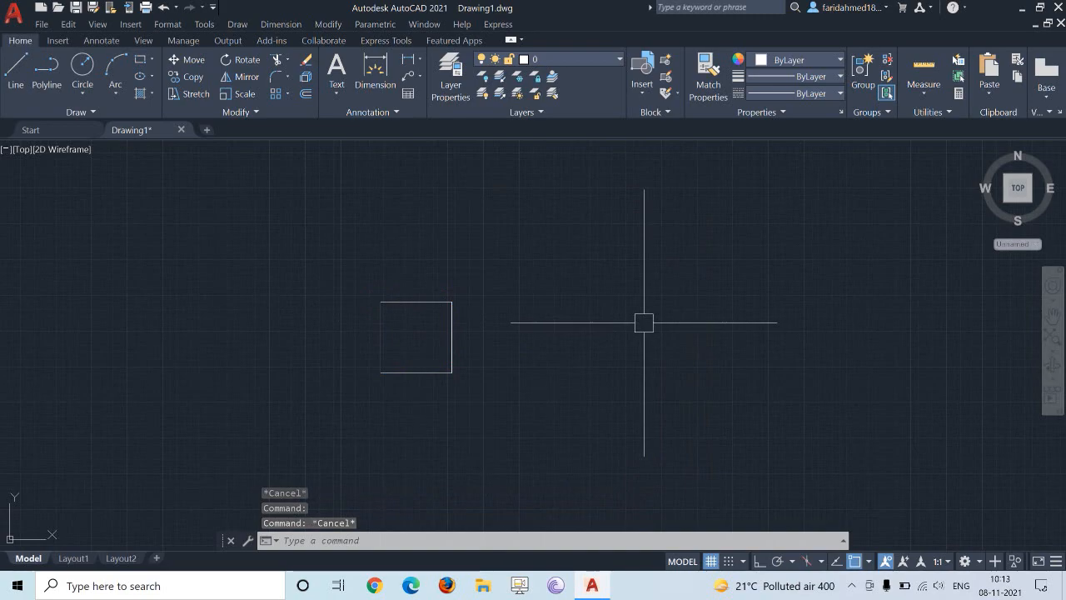
Step: Try to extrude the square to a height of 1000 mm and undo the extrusion
{"action": "type", "text": "ext"}
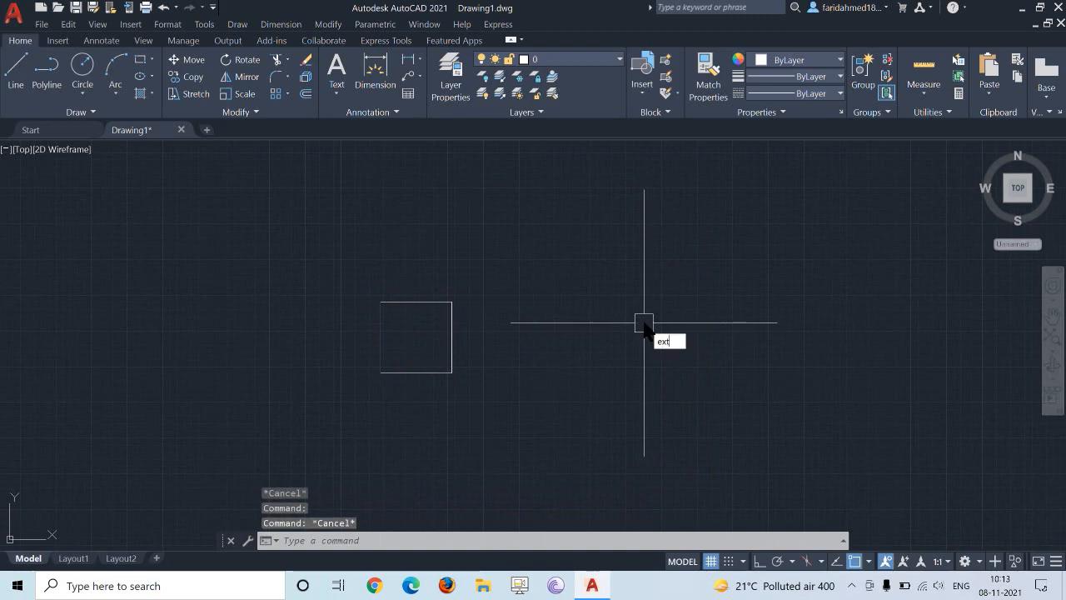
{"action": "key", "text": "Return"}
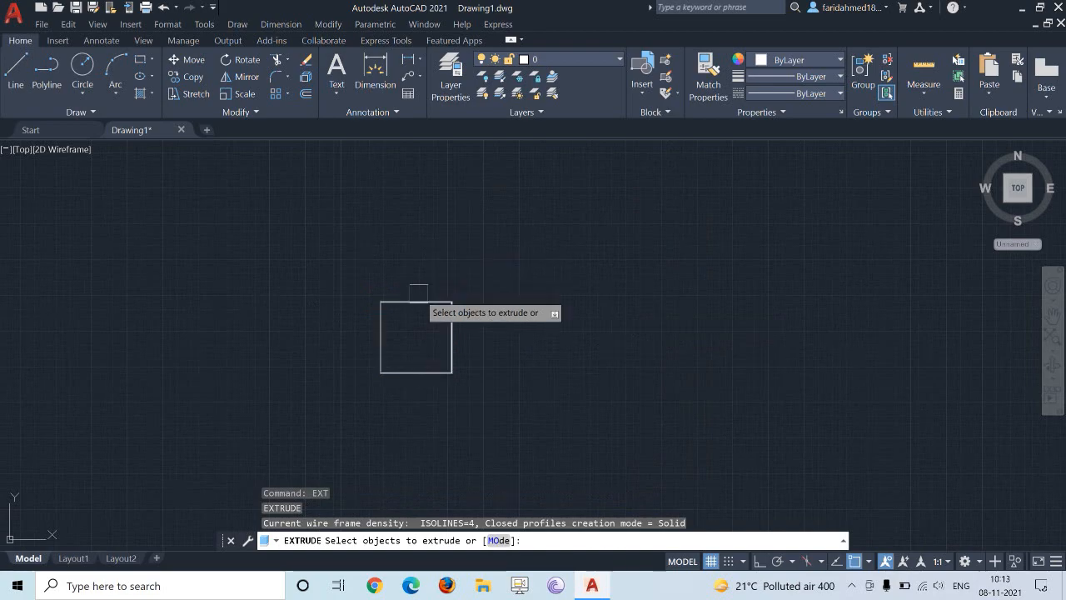
{"action": "left_click", "coordinate": [489, 256]}
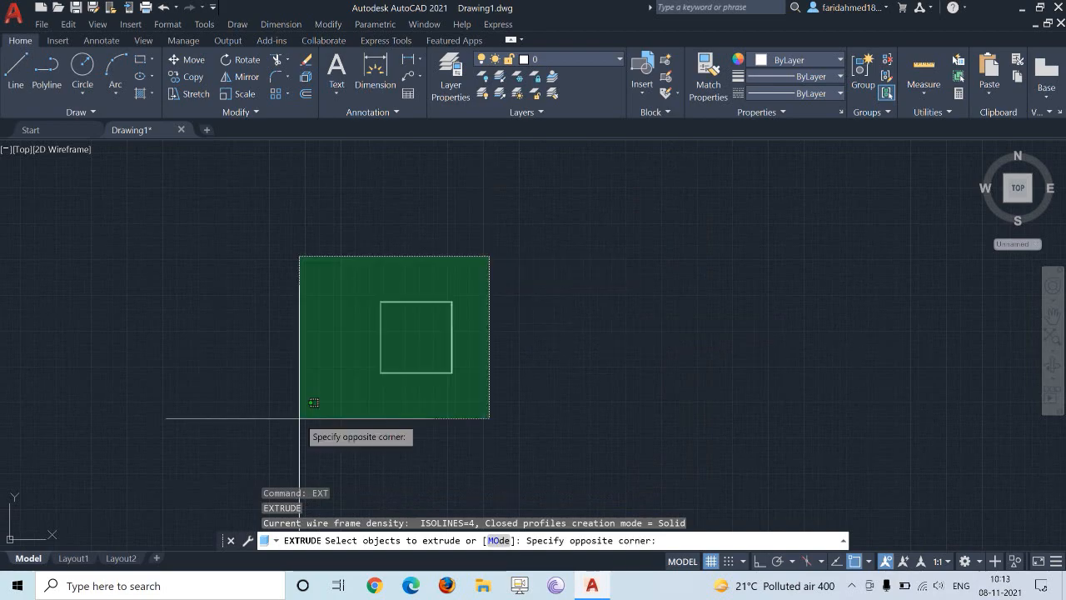
{"action": "left_click", "coordinate": [563, 209]}
{"action": "left_click", "coordinate": [405, 296]}
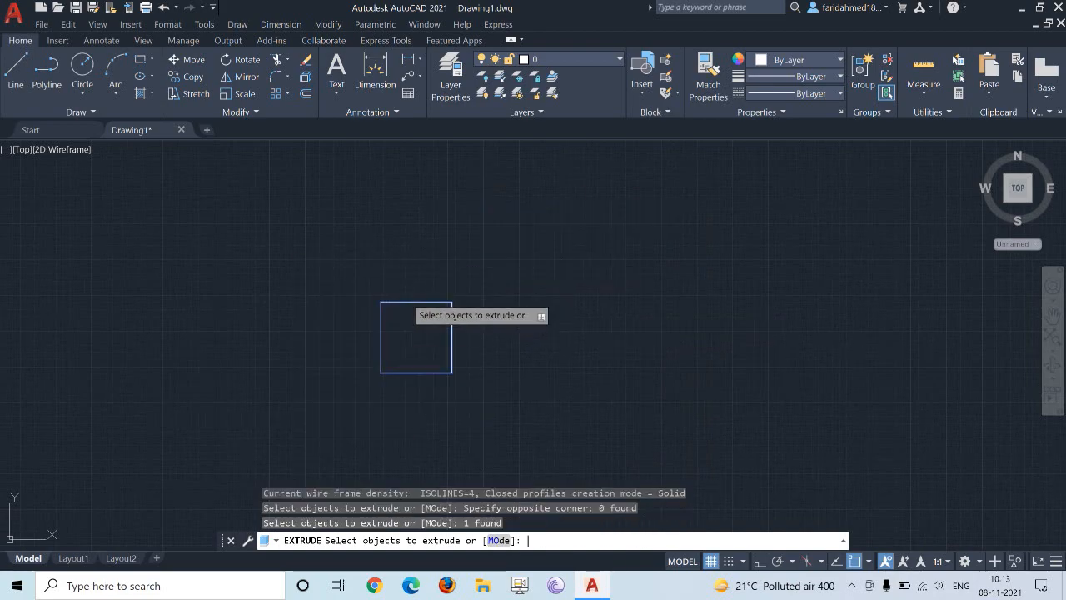
{"action": "key", "text": "Return"}
{"action": "type", "text": "1000"}
{"action": "key", "text": "Return"}
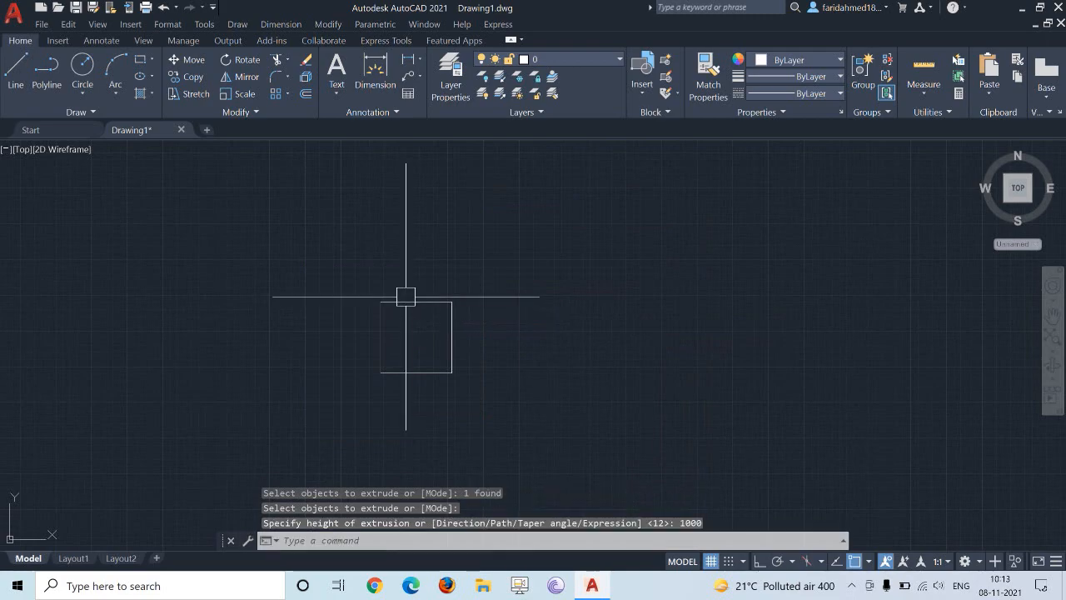
{"action": "key", "text": "ctrl+z"}
{"action": "key", "text": "ctrl+z"}
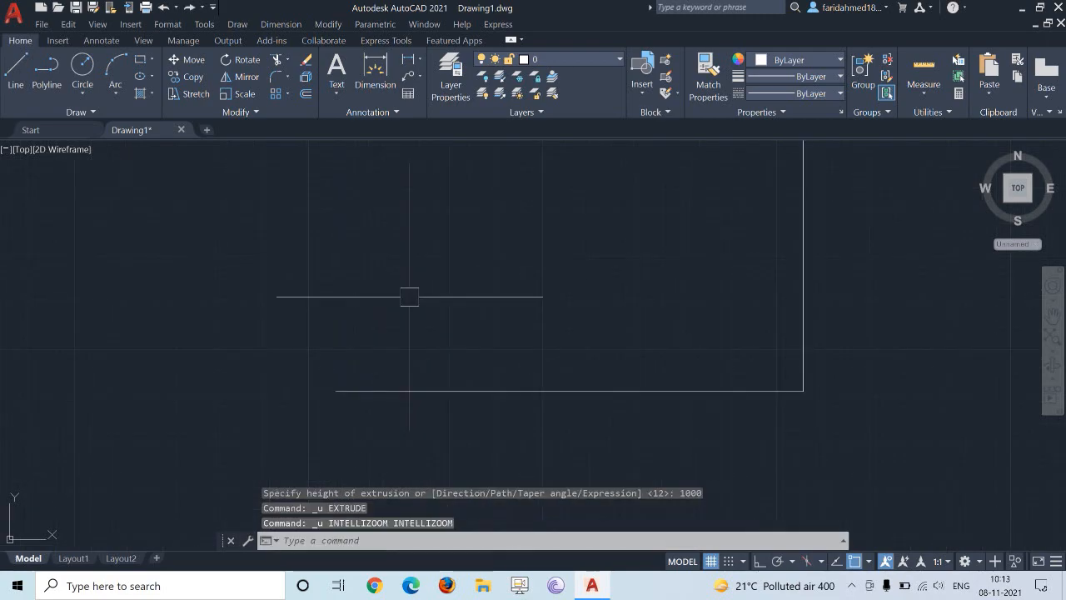
Step: Extrude the square to a height of 100 mm to form a cube
{"action": "scroll", "coordinate": [409, 297], "scroll_direction": "down", "scroll_amount": 6}
{"action": "type", "text": "ex"}
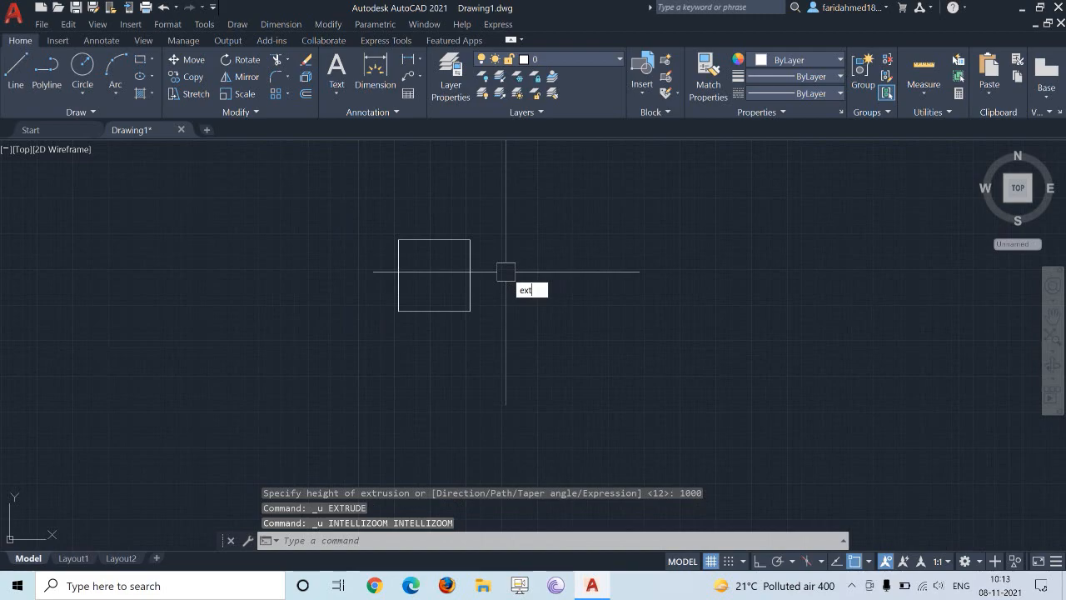
{"action": "type", "text": "t"}
{"action": "key", "text": "Return"}
{"action": "left_click", "coordinate": [458, 240]}
{"action": "key", "text": "Return"}
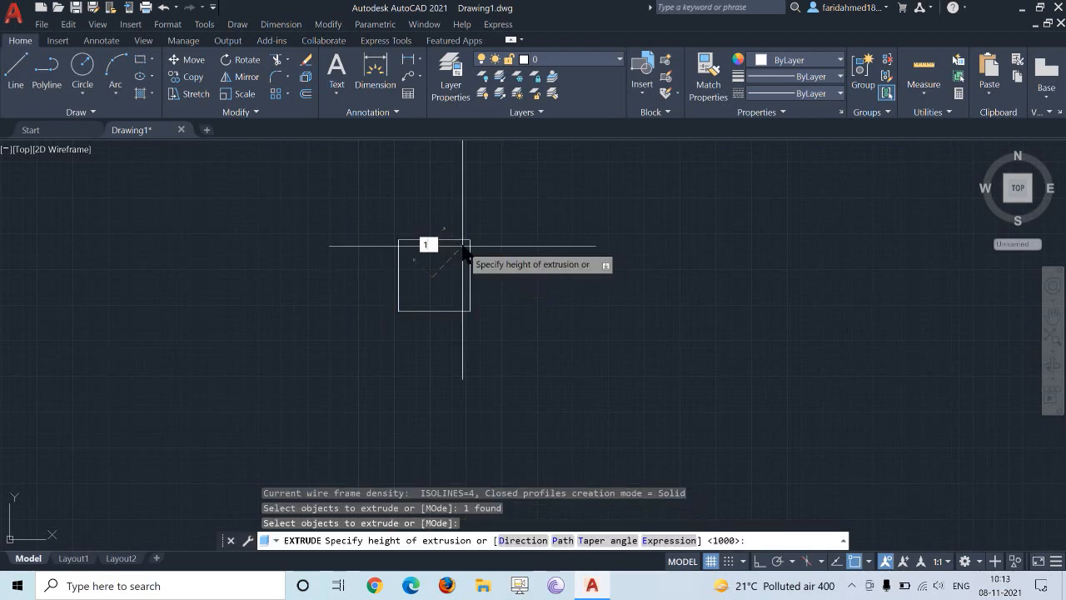
{"action": "key", "text": "Return"}
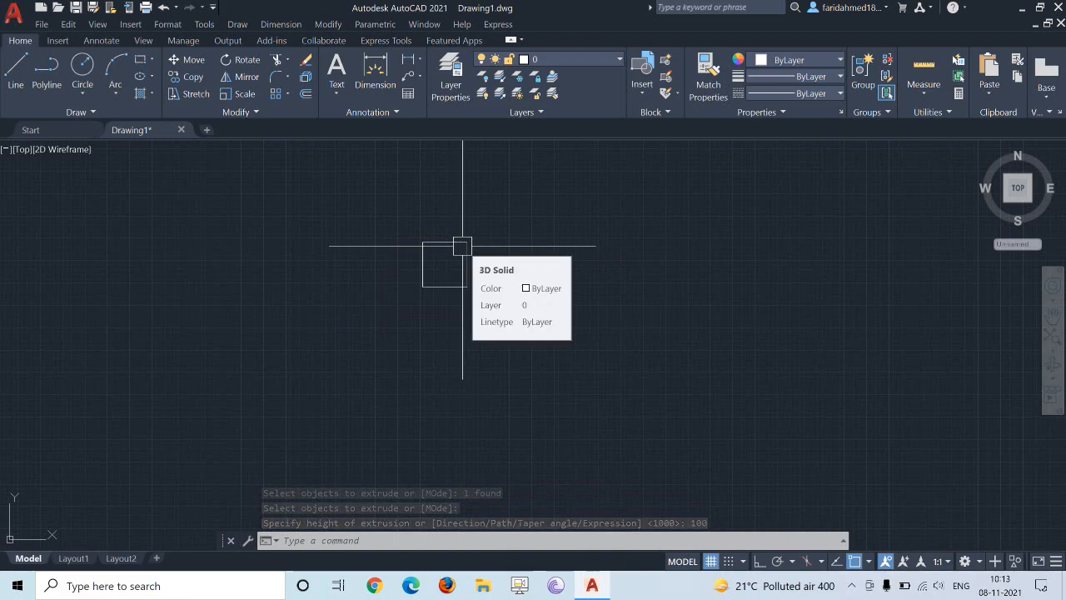
Step: Show the cube in the SW Isometric view with the Conceptual visual style
{"action": "left_click", "coordinate": [23, 149]}
{"action": "left_click", "coordinate": [83, 258]}
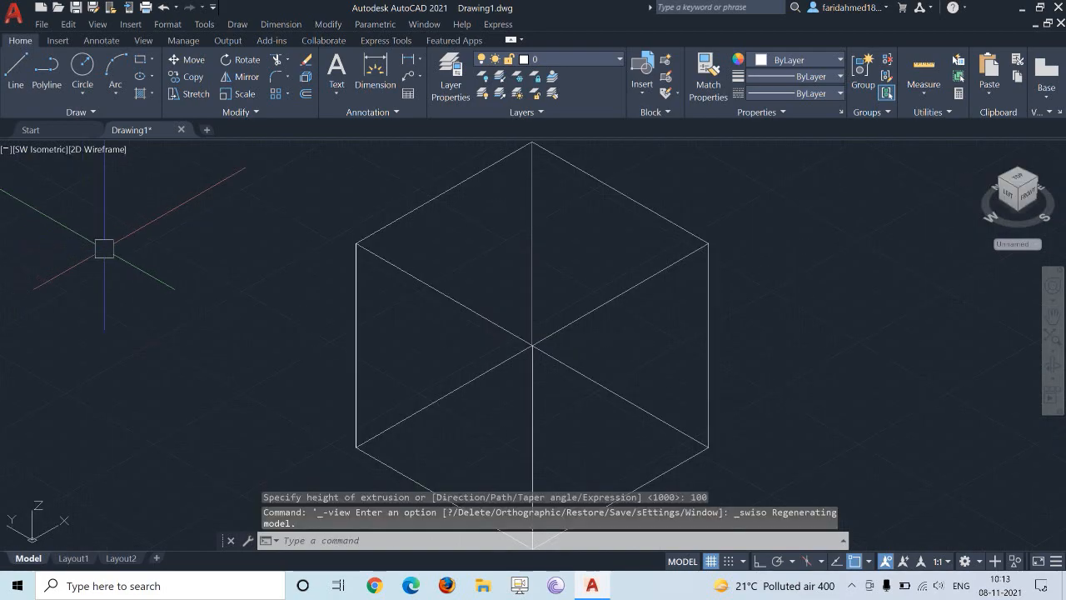
{"action": "left_click", "coordinate": [104, 149]}
{"action": "left_click", "coordinate": [236, 192]}
{"action": "scroll", "coordinate": [363, 312], "scroll_direction": "up", "scroll_amount": 4}
{"action": "scroll", "coordinate": [364, 309], "scroll_direction": "down", "scroll_amount": 5}
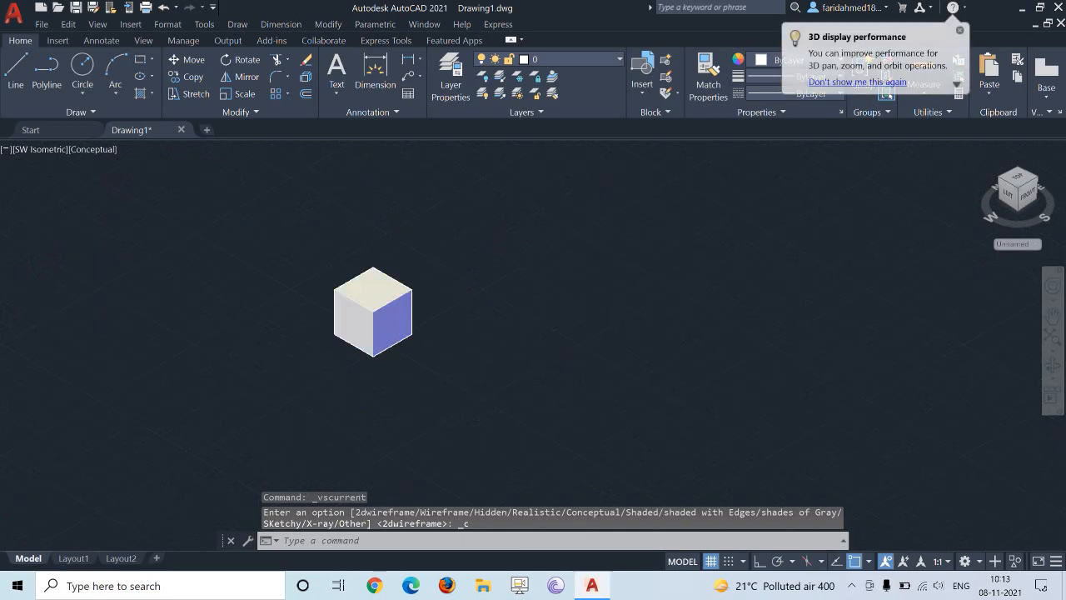
{"action": "middle_click_drag", "start_coordinate": [465, 218], "coordinate": [466, 260]}
Step: Return the cube's visual style to 2D Wireframe
{"action": "left_click", "coordinate": [83, 149]}
{"action": "left_click", "coordinate": [93, 178]}
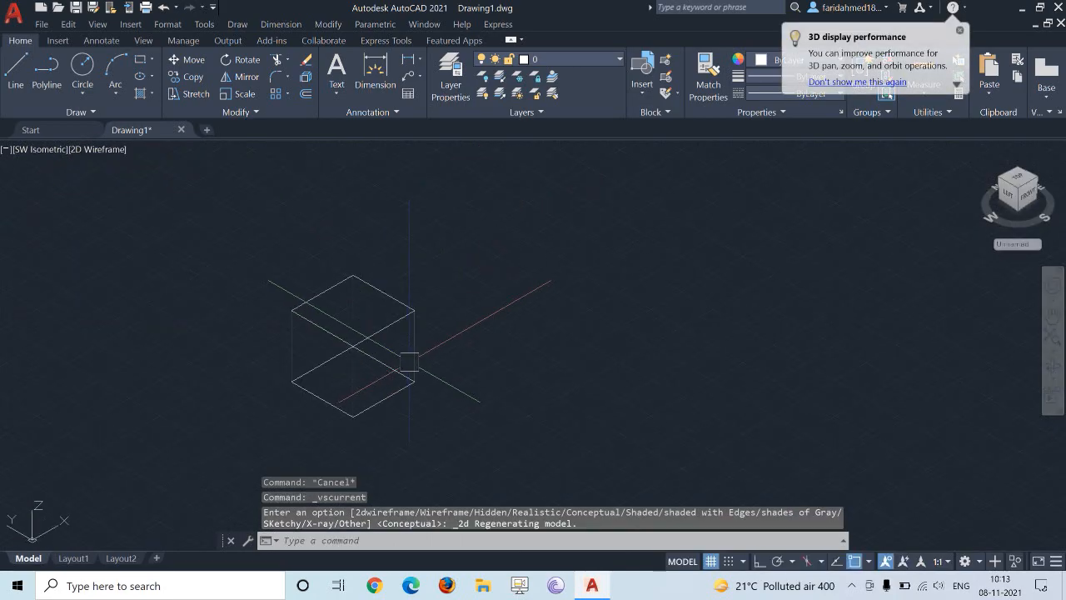
{"action": "key", "text": "Escape"}
Step: Copy the cube from its lower corner repeatedly upward to stack a vertical column of adjoining cubes
{"action": "type", "text": "co"}
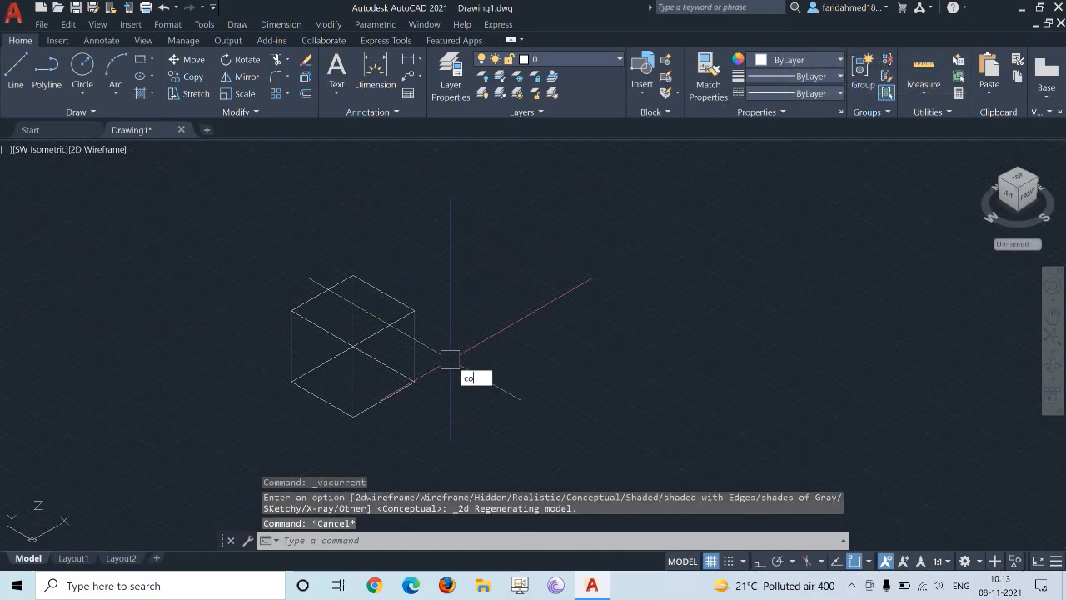
{"action": "key", "text": "Return"}
{"action": "left_click", "coordinate": [390, 319]}
{"action": "key", "text": "Return"}
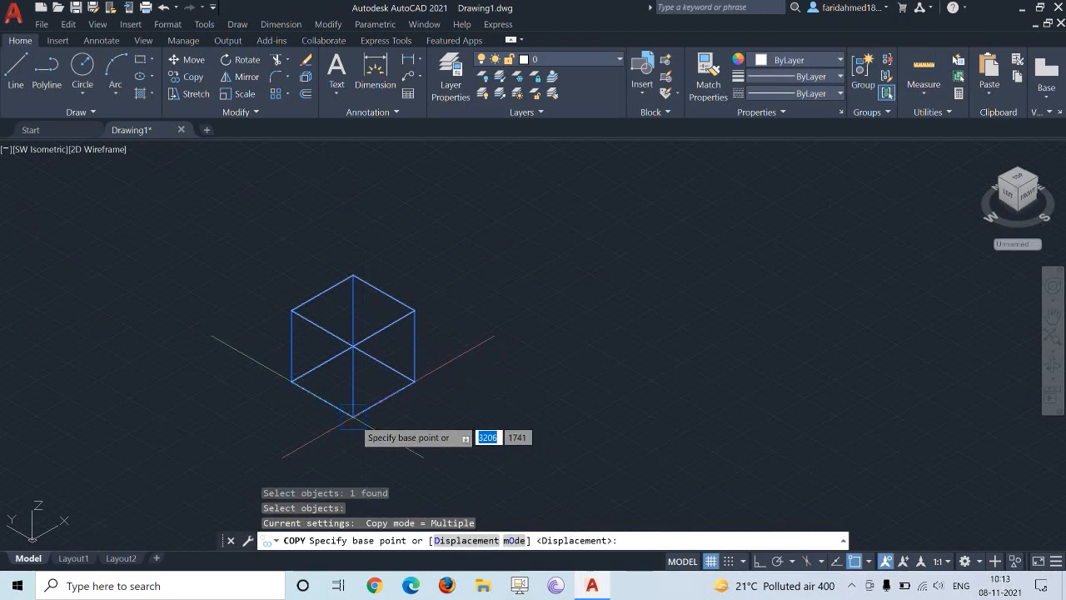
{"action": "left_click", "coordinate": [354, 366]}
{"action": "left_click", "coordinate": [365, 328]}
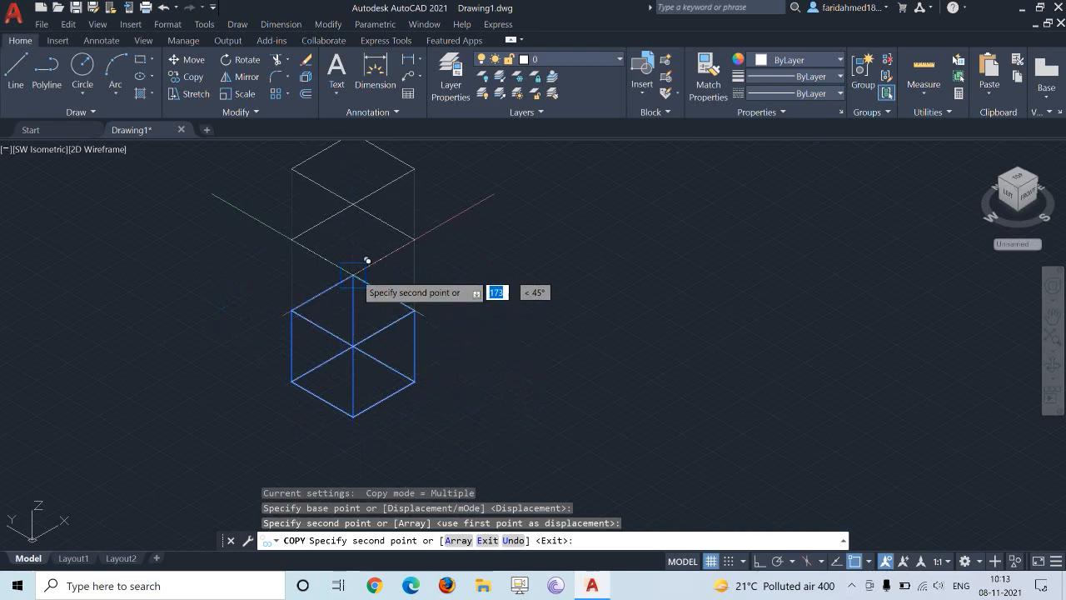
{"action": "left_click", "coordinate": [367, 261]}
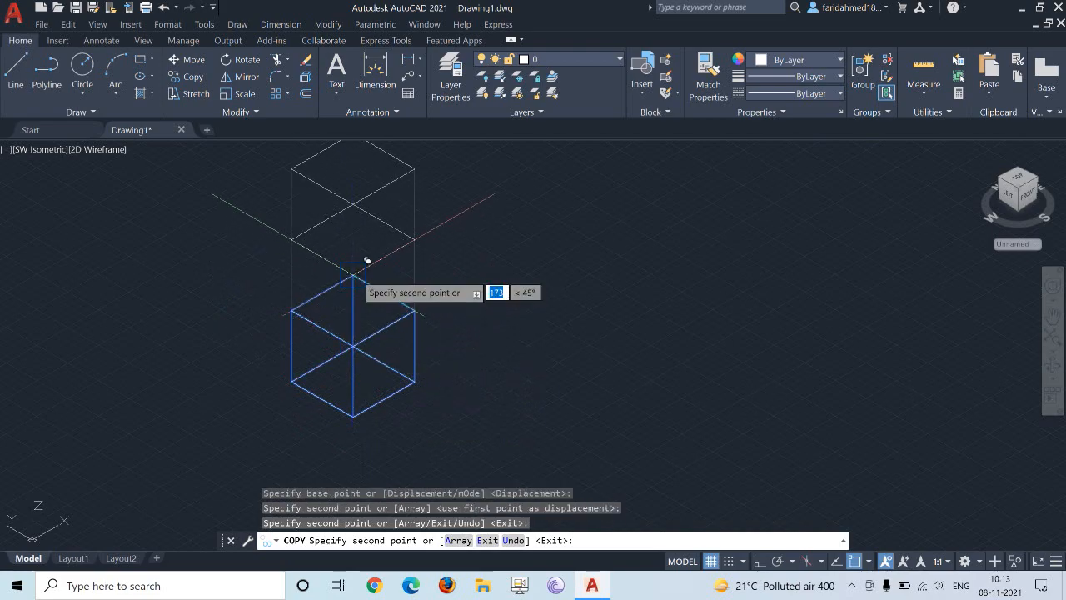
{"action": "left_click", "coordinate": [368, 188]}
{"action": "scroll", "coordinate": [362, 305], "scroll_direction": "down", "scroll_amount": 2}
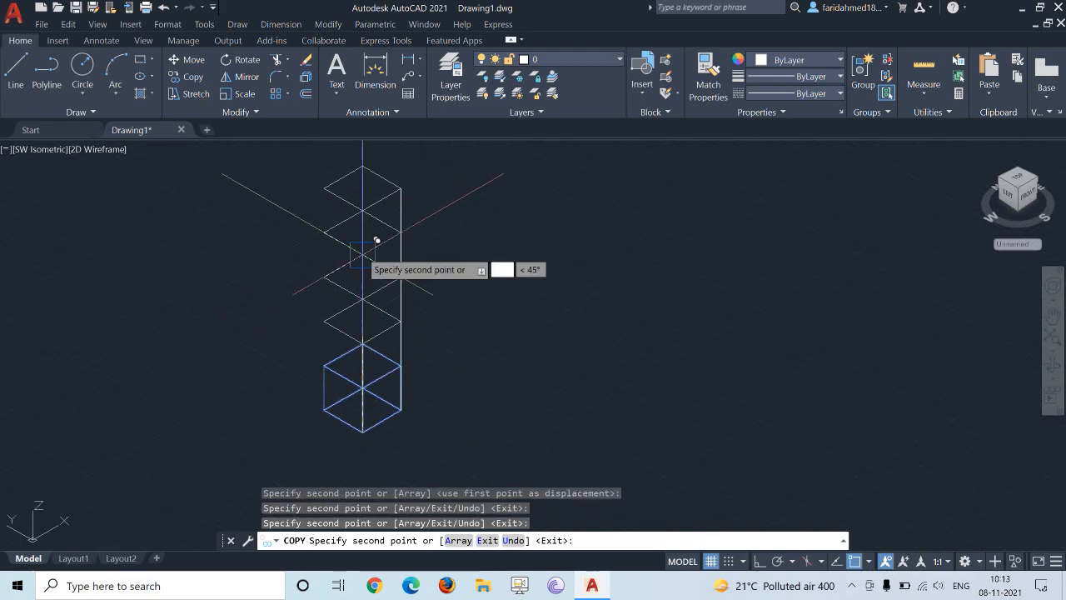
{"action": "left_click", "coordinate": [367, 208]}
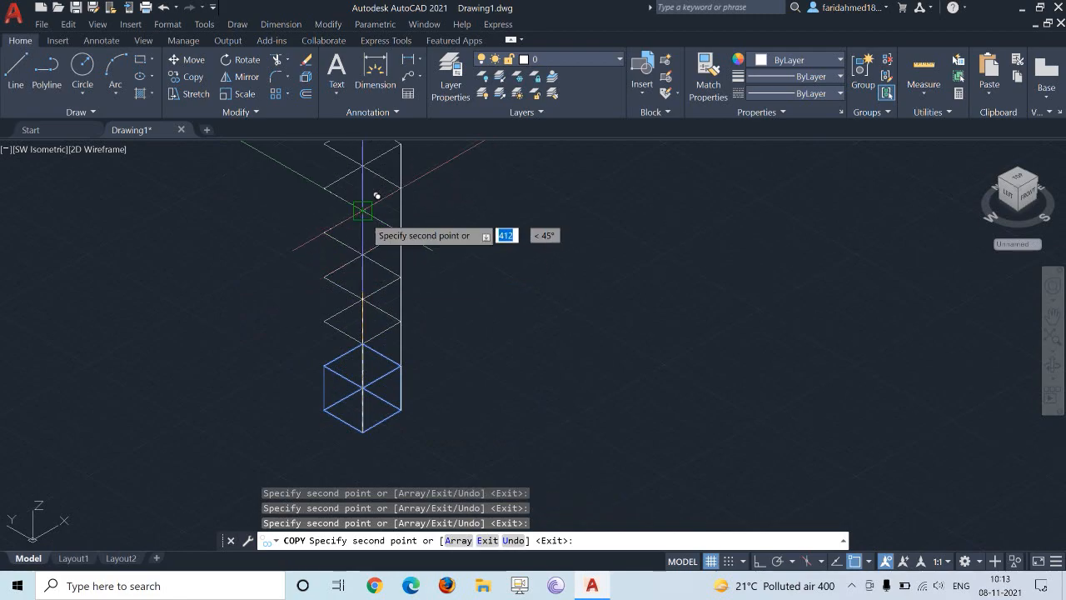
Step: Place two more cube copies side by side along the X direction at the top of the column and finish copying
{"action": "middle_click_drag", "start_coordinate": [379, 196], "coordinate": [350, 336]}
{"action": "left_click", "coordinate": [371, 329]}
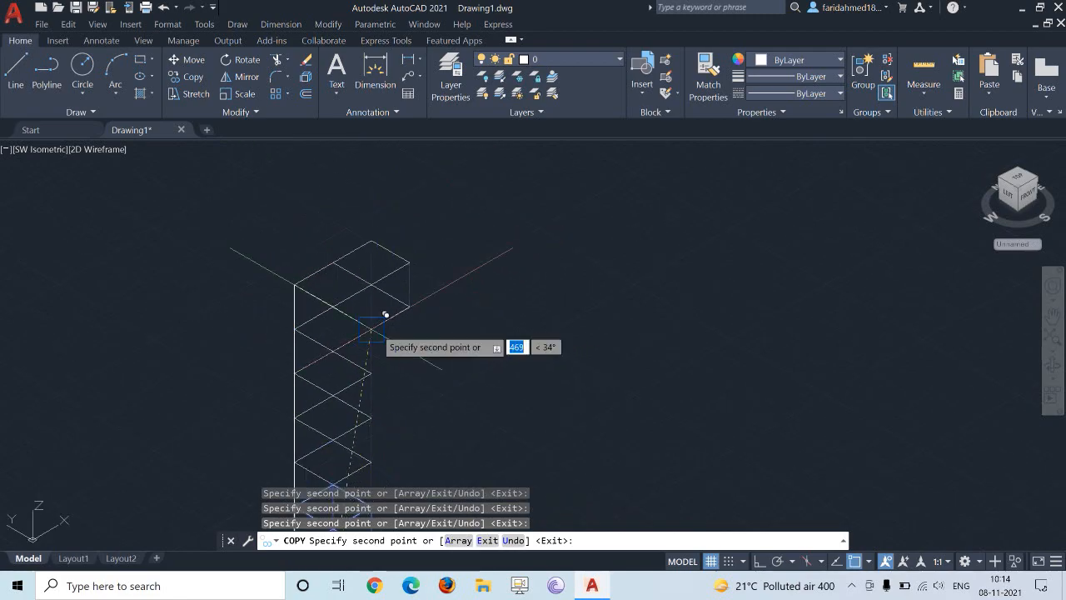
{"action": "key", "text": "Escape"}
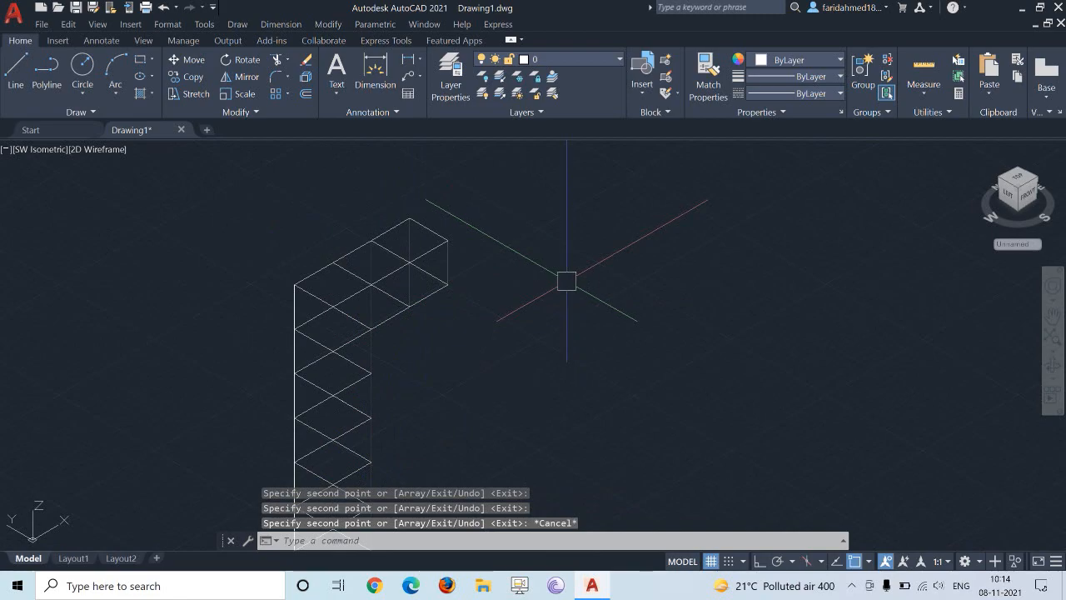
Step: Copy the two arm cubes to the opposite side of the column's top cube to complete the T's crossbar
{"action": "type", "text": "co"}
{"action": "key", "text": "Return"}
{"action": "left_click", "coordinate": [511, 214]}
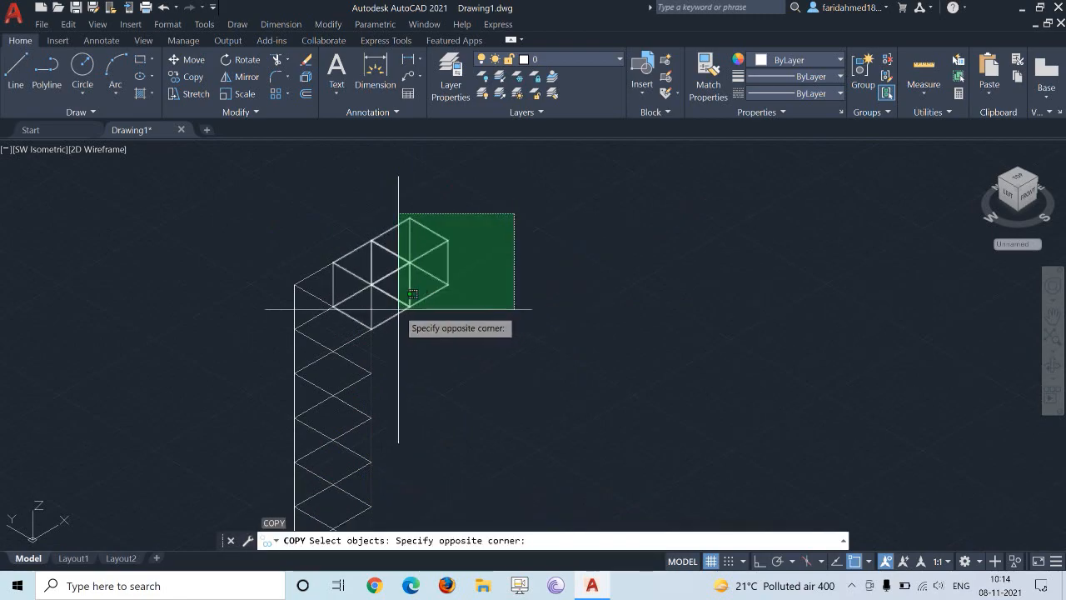
{"action": "left_click", "coordinate": [392, 305]}
{"action": "left_click", "coordinate": [448, 284]}
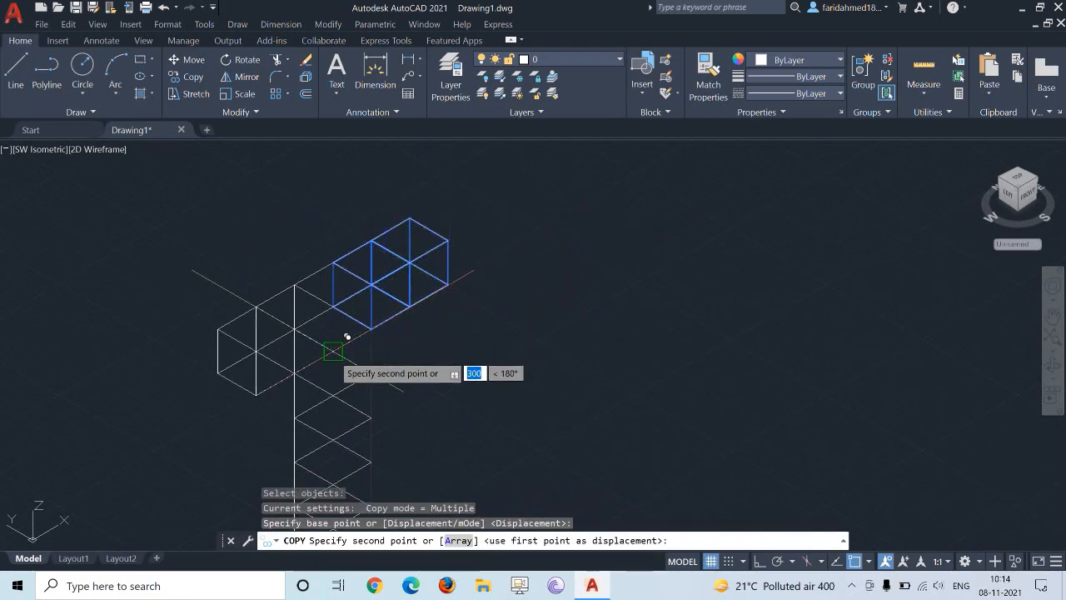
{"action": "scroll", "coordinate": [333, 351], "scroll_direction": "down", "scroll_amount": 4}
{"action": "key", "text": "Escape"}
Step: Show the stacked cubes in the Conceptual visual style, seen from the front
{"action": "left_click", "coordinate": [97, 149]}
{"action": "left_click", "coordinate": [132, 193]}
{"action": "middle_click_drag", "start_coordinate": [535, 362], "coordinate": [420, 308], "text": "shift"}
{"action": "scroll", "coordinate": [428, 312], "scroll_direction": "up", "scroll_amount": 3}
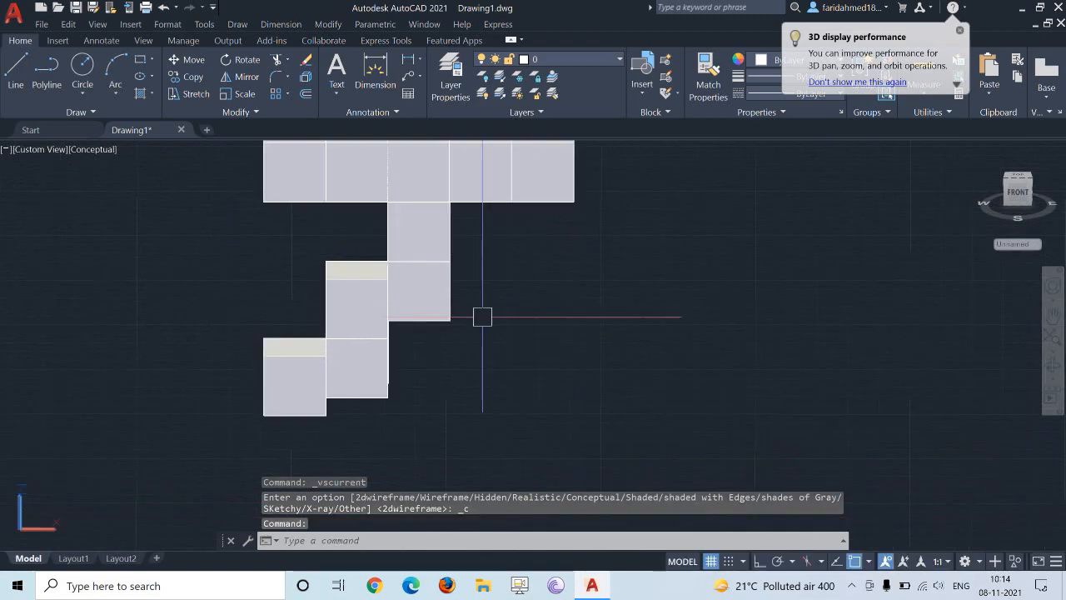
Step: Move the two offset cubes in the lower part of the column onto the top of the bottom cube
{"action": "key", "text": "Return"}
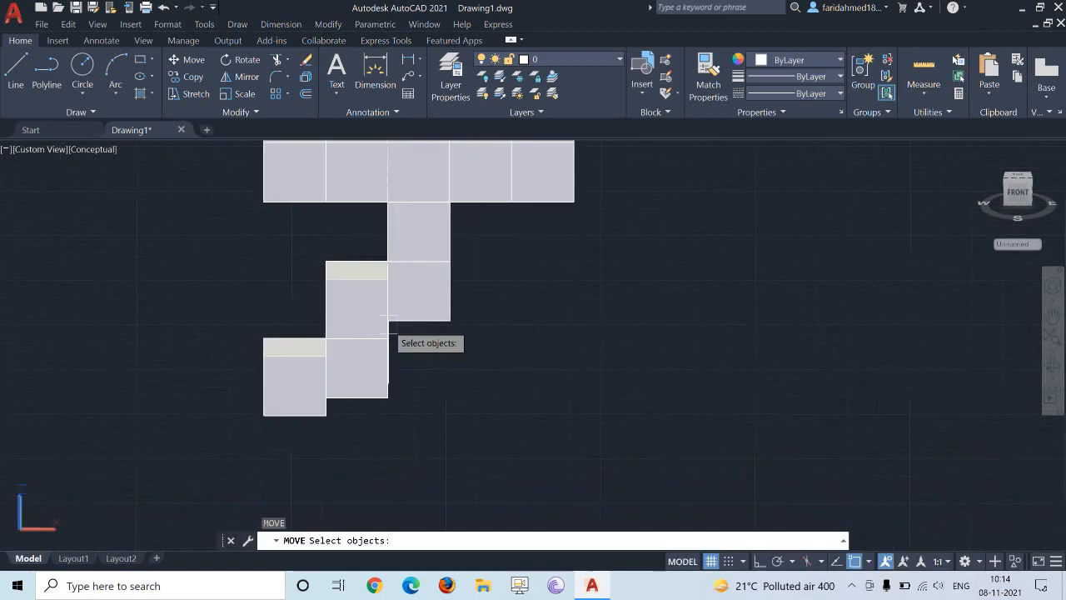
{"action": "left_click", "coordinate": [366, 334]}
{"action": "left_click", "coordinate": [375, 375]}
{"action": "scroll", "coordinate": [404, 414], "scroll_direction": "up", "scroll_amount": 3}
{"action": "key", "text": "Return"}
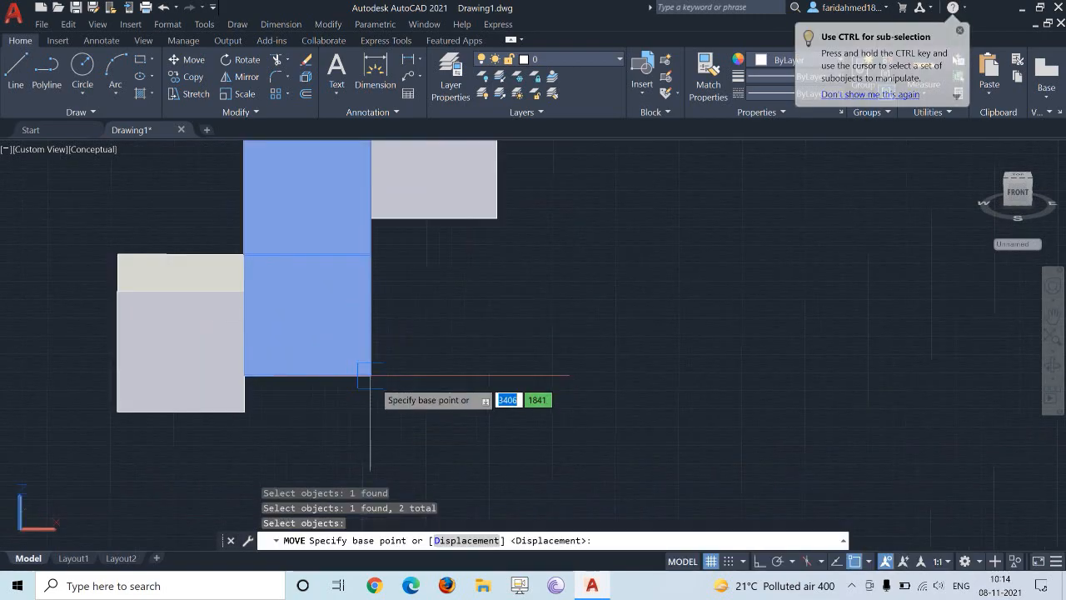
{"action": "left_click", "coordinate": [366, 372]}
{"action": "left_click", "coordinate": [288, 309]}
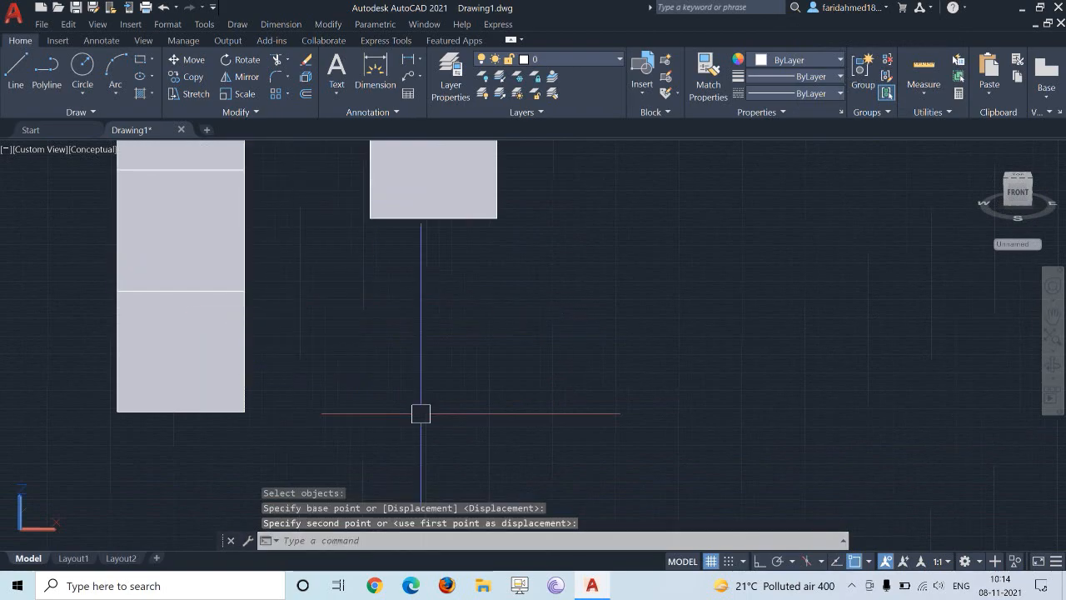
Step: Move the five-cube crossbar together with the two cubes beneath it onto the top of the three-cube lower column
{"action": "scroll", "coordinate": [424, 412], "scroll_direction": "down", "scroll_amount": 3}
{"action": "key", "text": "Return"}
{"action": "left_click", "coordinate": [589, 185]}
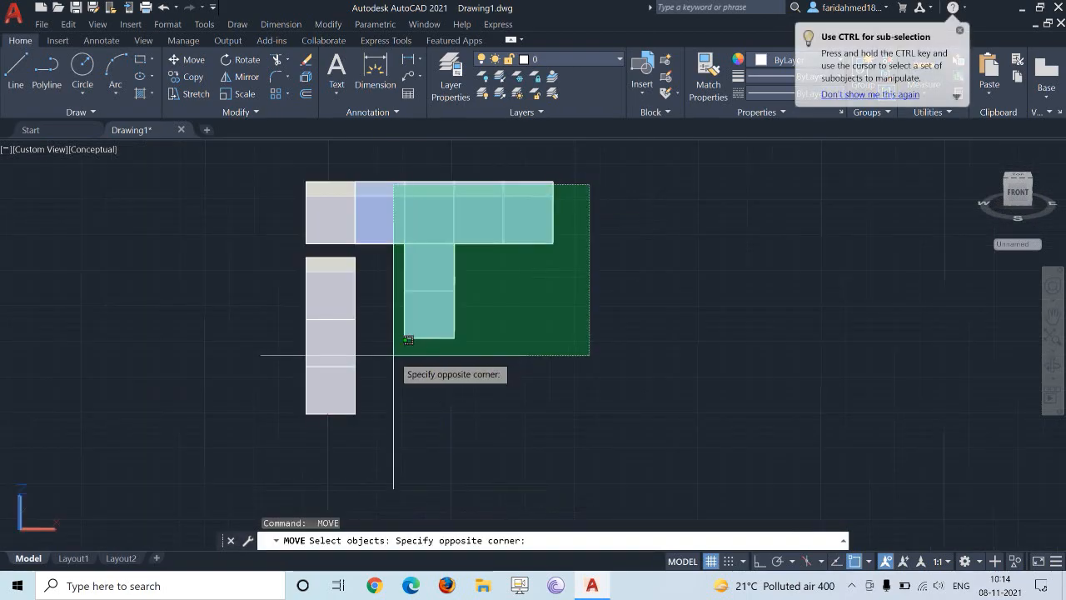
{"action": "left_click", "coordinate": [392, 356]}
{"action": "left_click", "coordinate": [341, 218]}
{"action": "key", "text": "Return"}
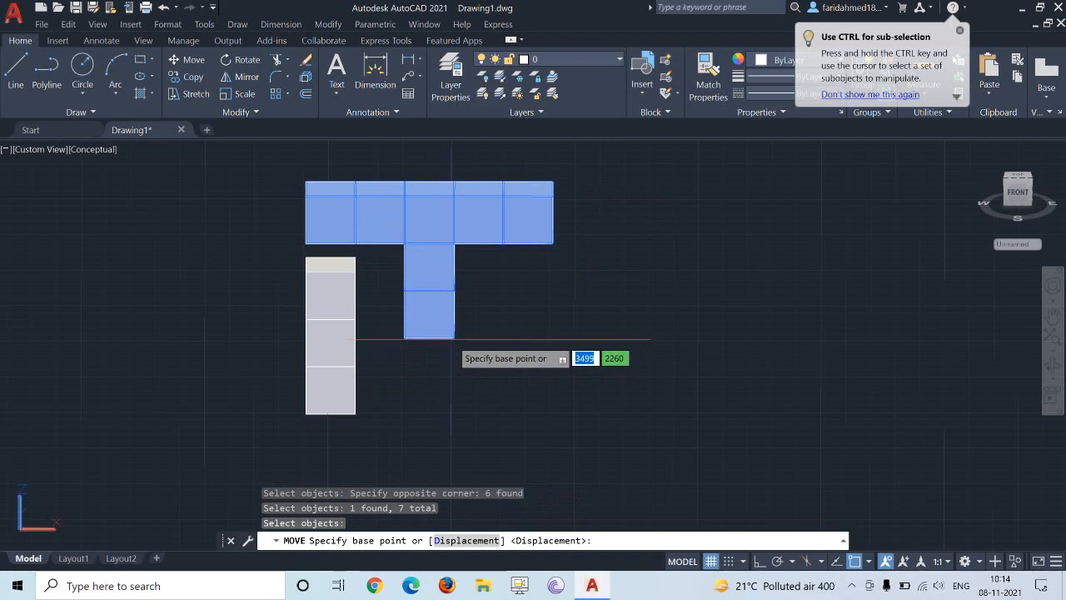
{"action": "left_click", "coordinate": [441, 347]}
{"action": "middle_click_drag", "start_coordinate": [441, 347], "coordinate": [404, 276], "text": "shift"}
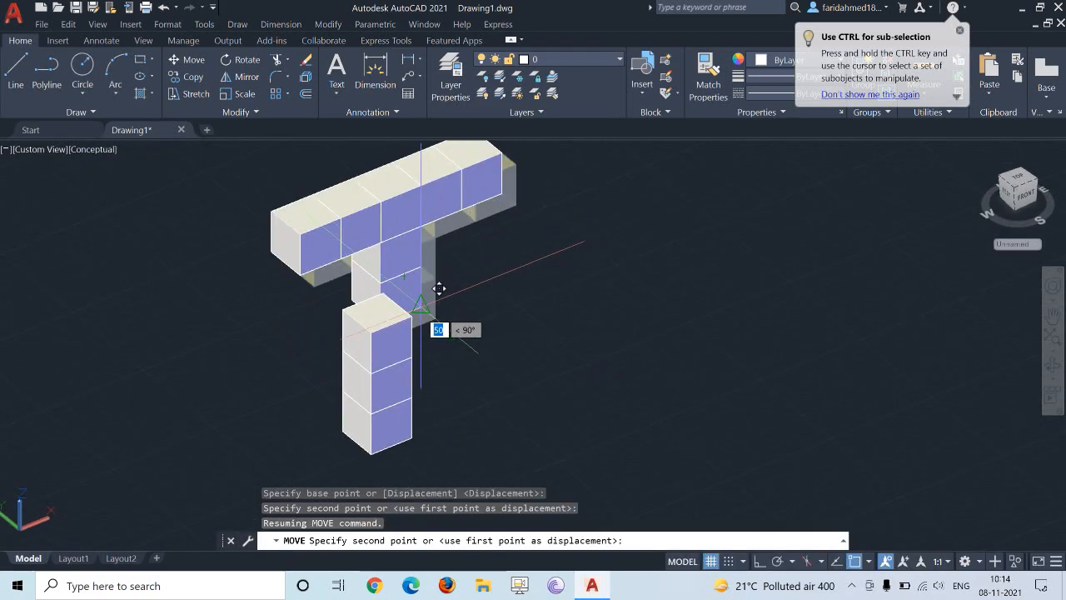
{"action": "left_click", "coordinate": [411, 316]}
{"action": "scroll", "coordinate": [644, 317], "scroll_direction": "down", "scroll_amount": 3}
{"action": "key", "text": "Escape"}
{"action": "key", "text": "Escape"}
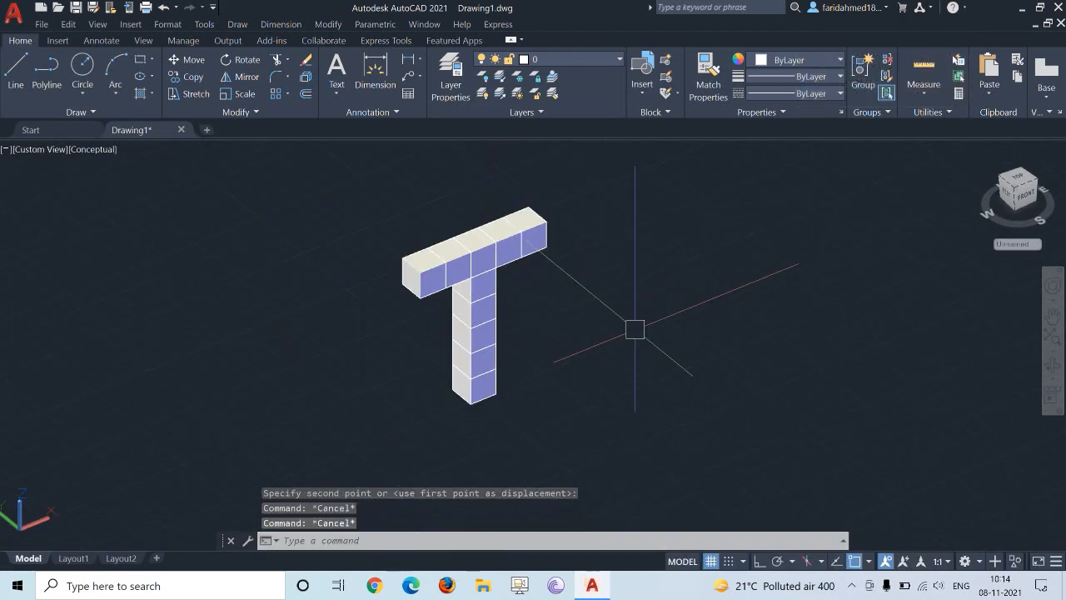
Step: Copy the complete T of cubes to a free area beside the original
{"action": "middle_click_drag", "start_coordinate": [634, 329], "coordinate": [543, 342]}
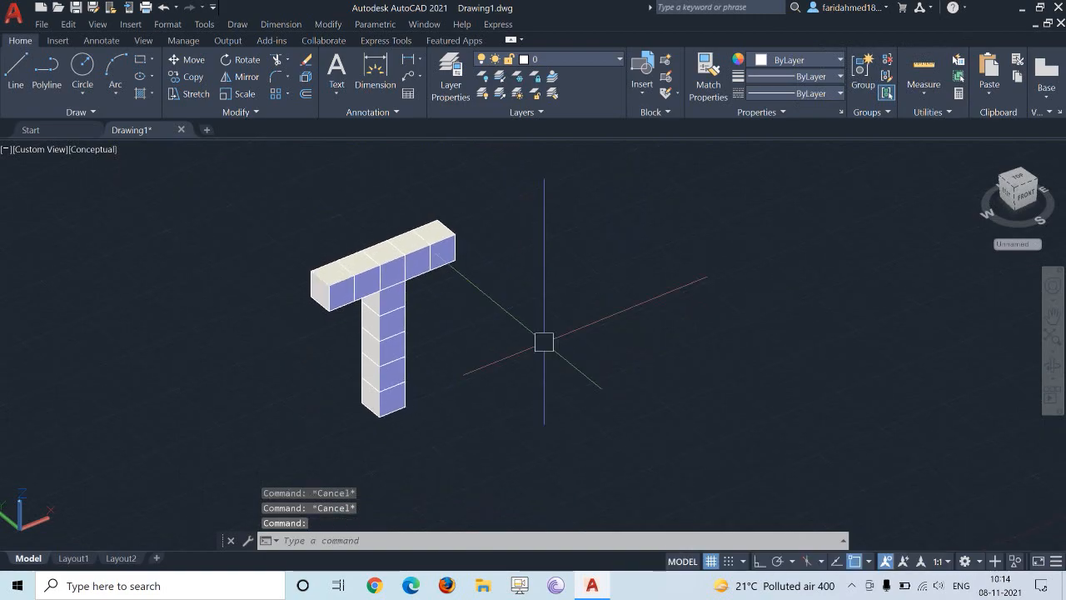
{"action": "type", "text": "co"}
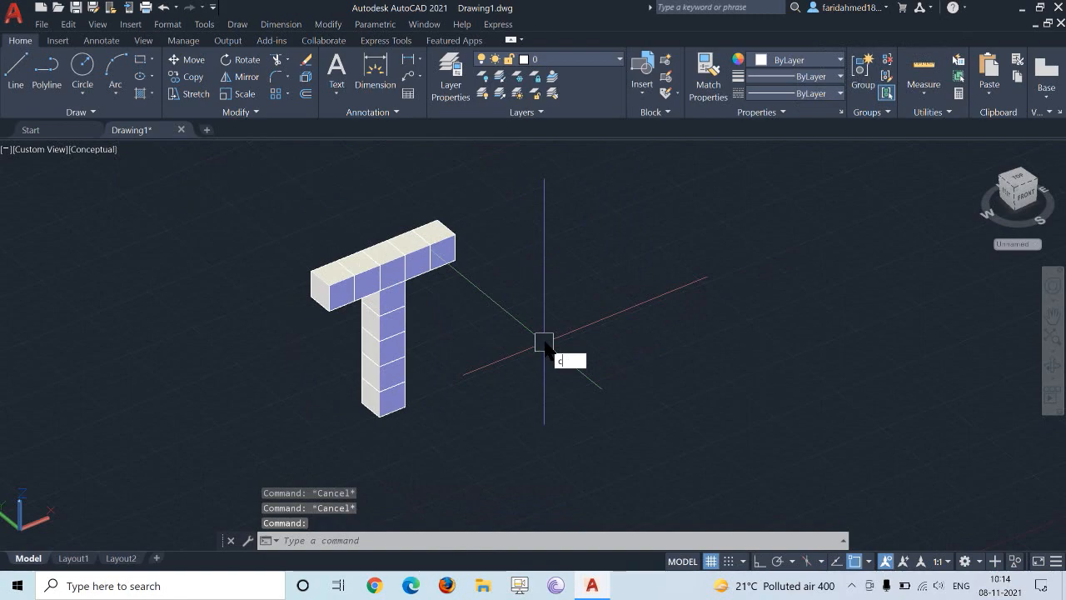
{"action": "key", "text": "Return"}
{"action": "left_click", "coordinate": [561, 195]}
{"action": "left_click", "coordinate": [325, 434]}
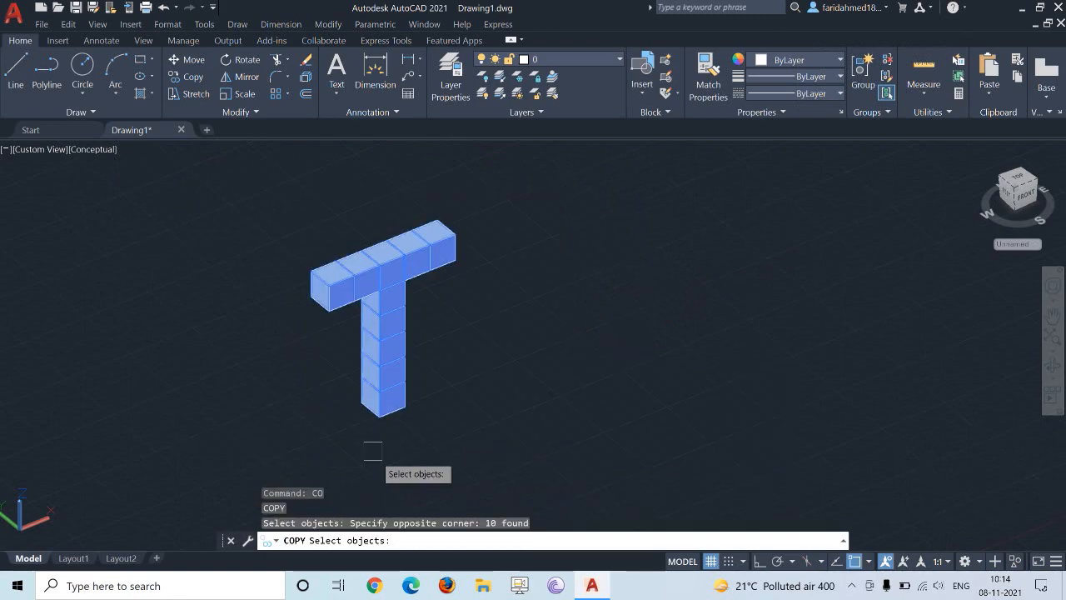
{"action": "key", "text": "Return"}
{"action": "left_click", "coordinate": [383, 467]}
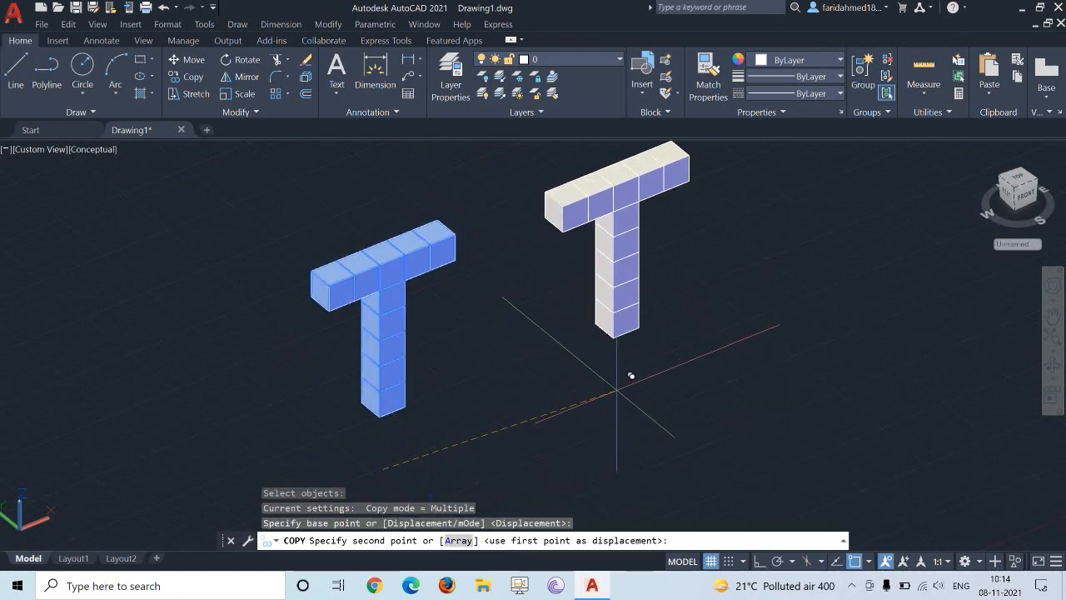
{"action": "left_click", "coordinate": [632, 376]}
{"action": "key", "text": "Escape"}
Step: Move the two left crossbar cubes of the copied T to the empty space right of its column
{"action": "scroll", "coordinate": [625, 309], "scroll_direction": "up", "scroll_amount": 2}
{"action": "type", "text": "m"}
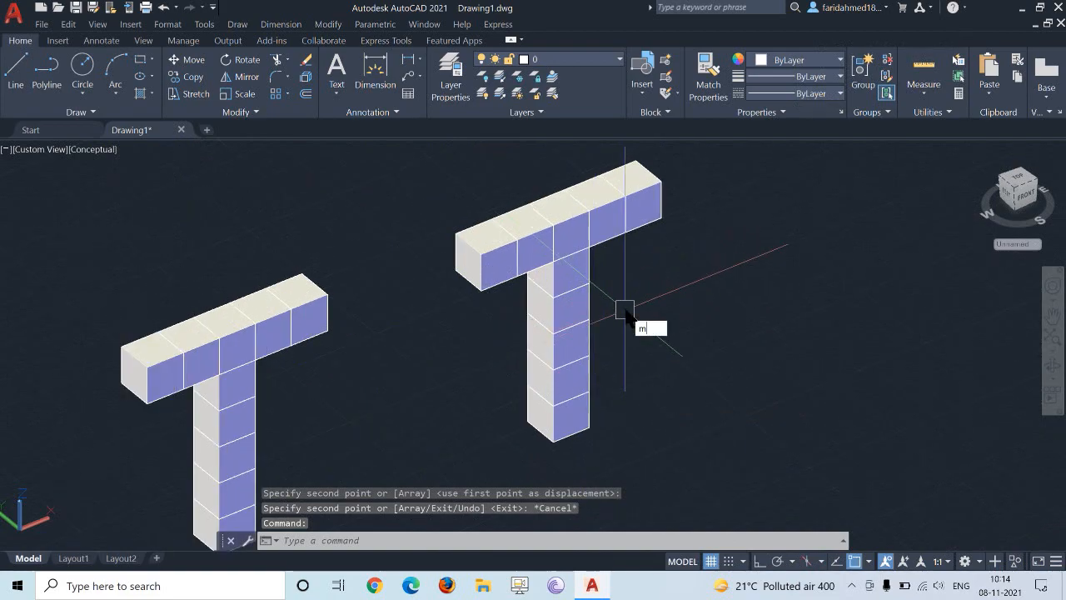
{"action": "key", "text": "Return"}
{"action": "left_click", "coordinate": [509, 253]}
{"action": "left_click", "coordinate": [501, 258]}
{"action": "key", "text": "Return"}
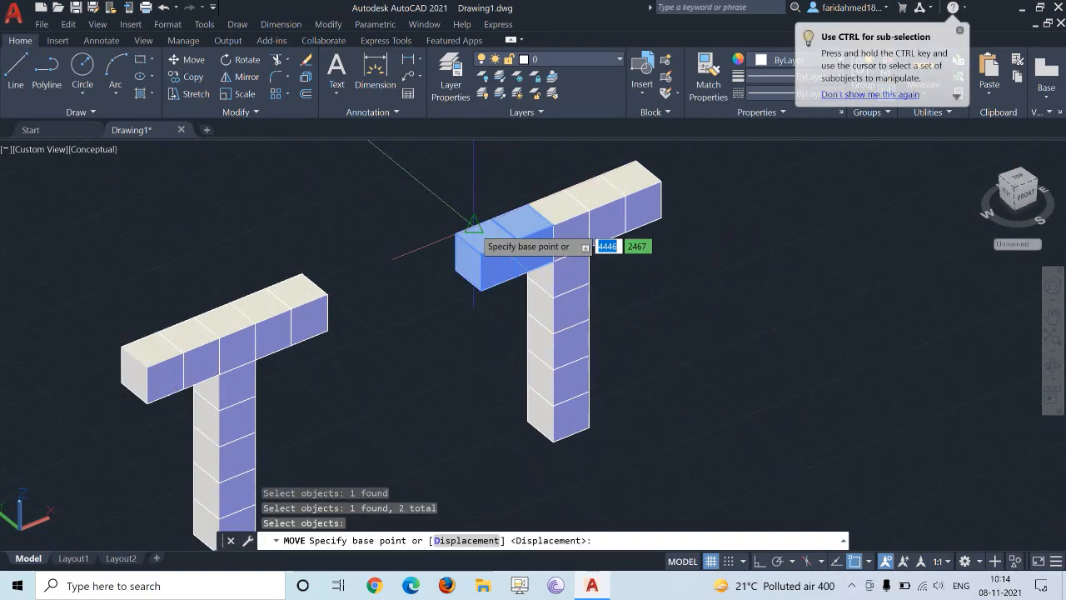
{"action": "left_click", "coordinate": [473, 215]}
{"action": "left_click", "coordinate": [657, 375]}
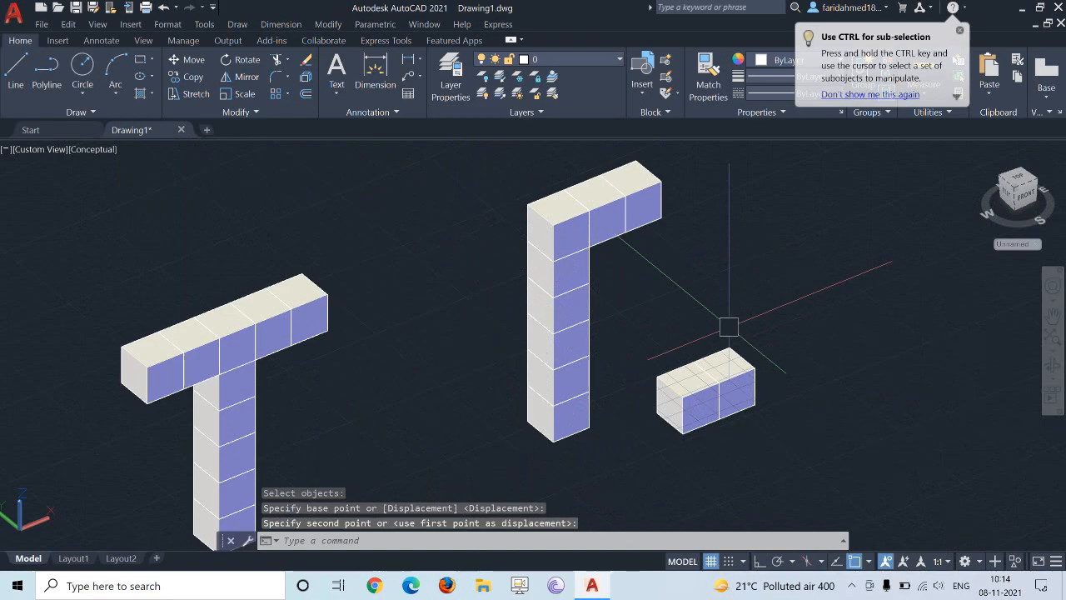
Step: Move the two detached cubes against the right side of the column's bottom cube, forming a C shape
{"action": "key", "text": "Escape"}
{"action": "key", "text": "Escape"}
{"action": "type", "text": "m"}
{"action": "key", "text": "Return"}
{"action": "left_click", "coordinate": [800, 311]}
{"action": "left_click", "coordinate": [641, 433]}
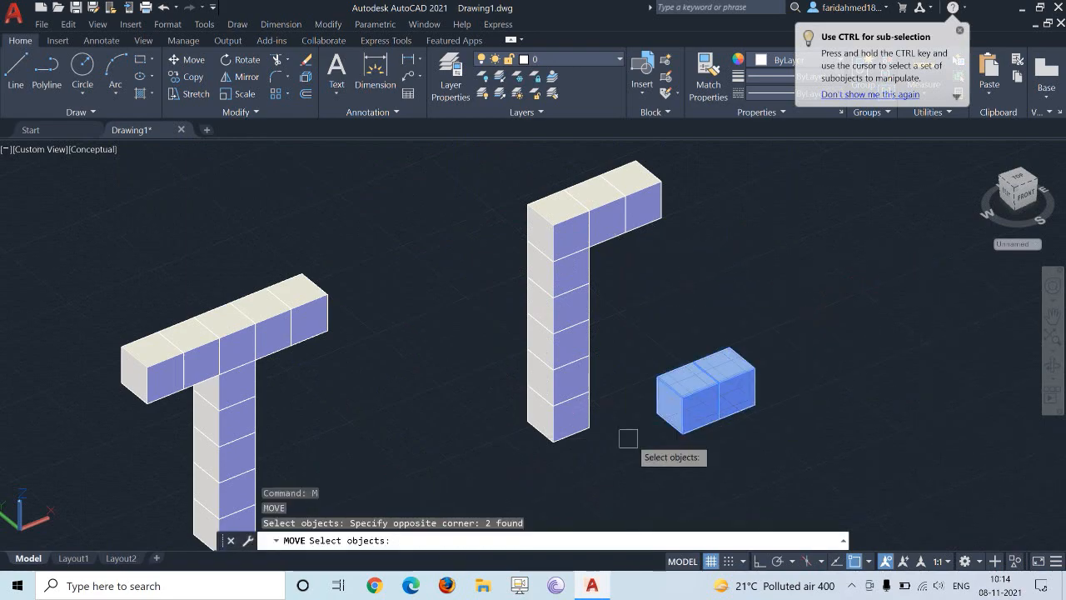
{"action": "key", "text": "Return"}
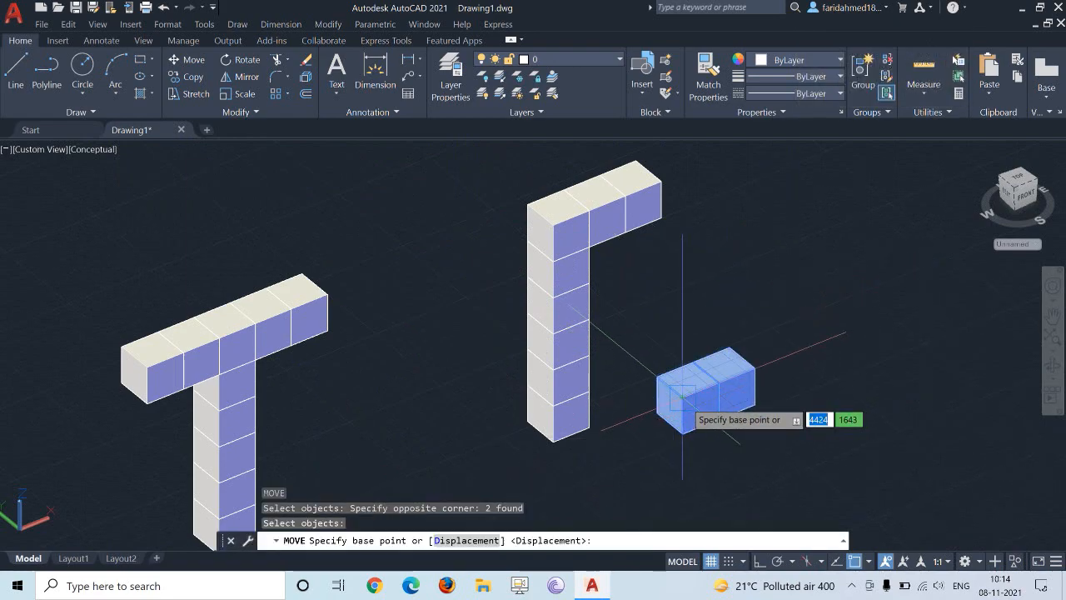
{"action": "left_click", "coordinate": [683, 431]}
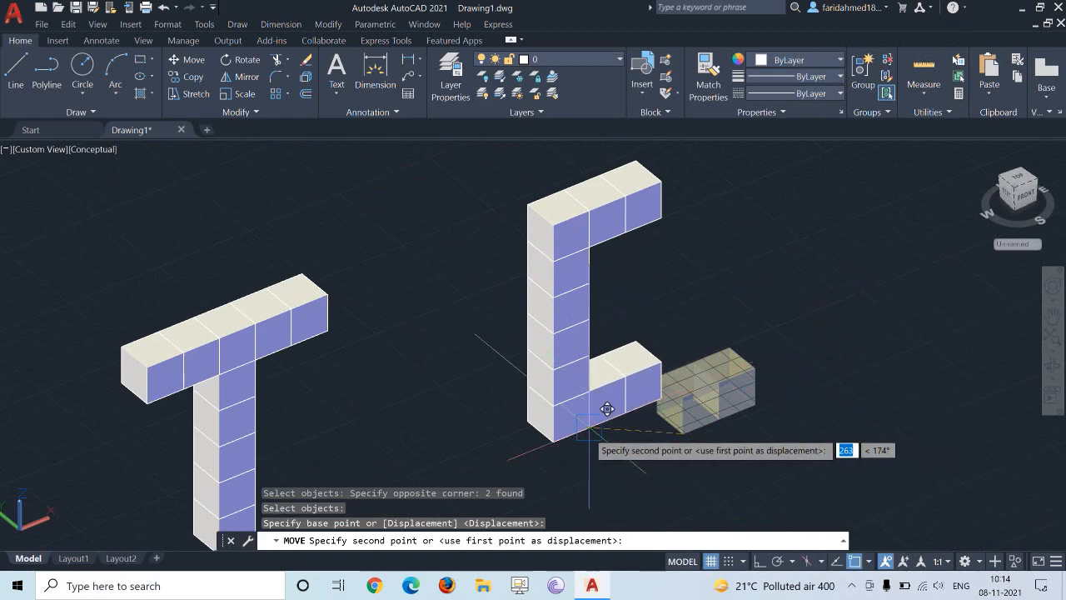
{"action": "left_click", "coordinate": [607, 408]}
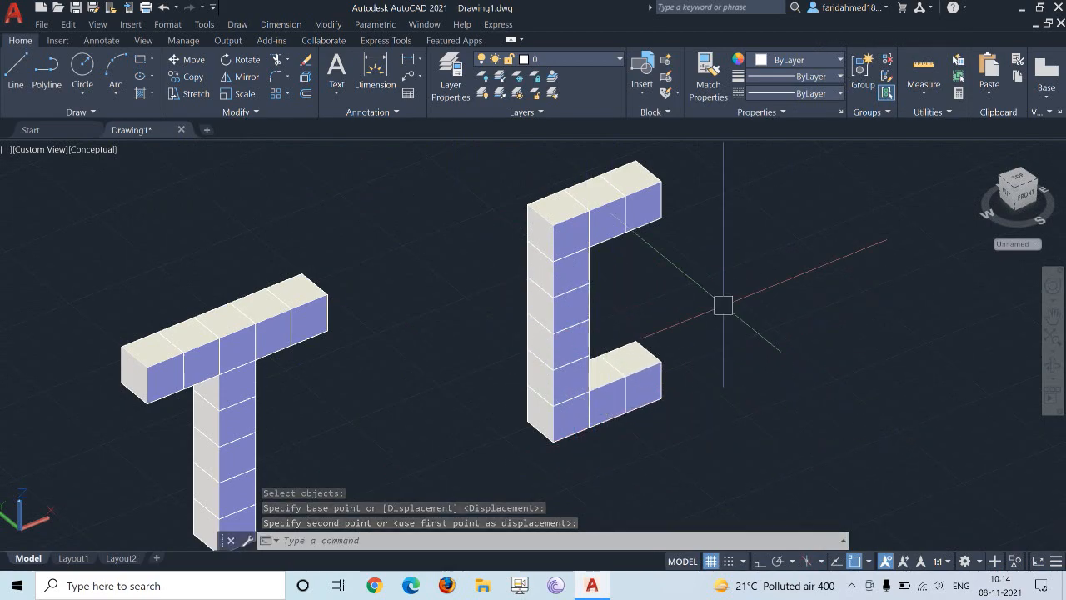
Step: Copy the lower arm's inner cube upward to the middle of the column, turning the C shape into an E
{"action": "type", "text": "co"}
{"action": "key", "text": "Return"}
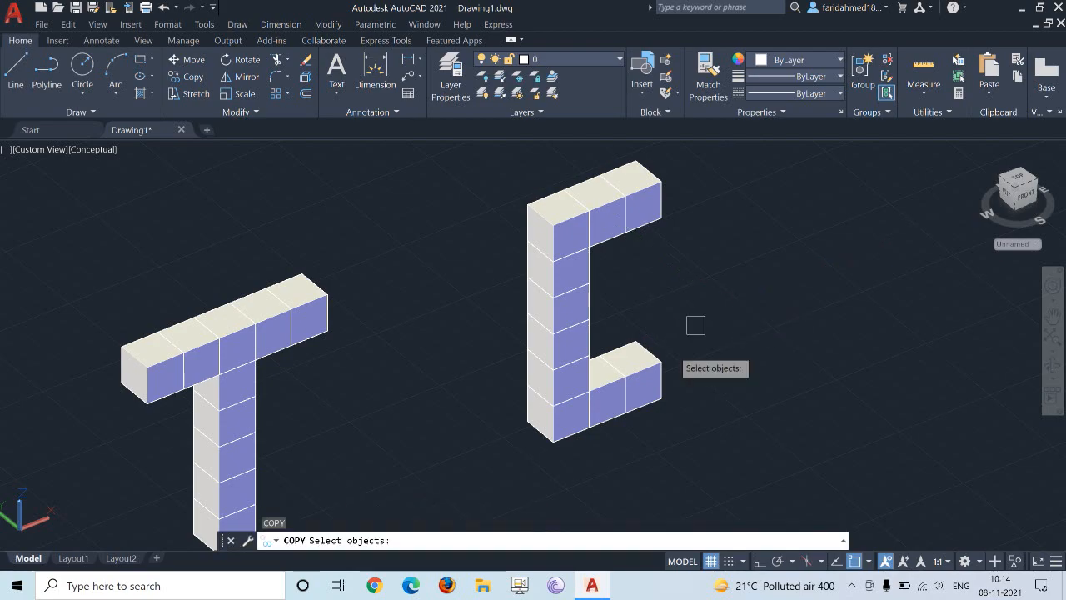
{"action": "left_click", "coordinate": [602, 398]}
{"action": "key", "text": "Return"}
{"action": "left_click", "coordinate": [590, 410]}
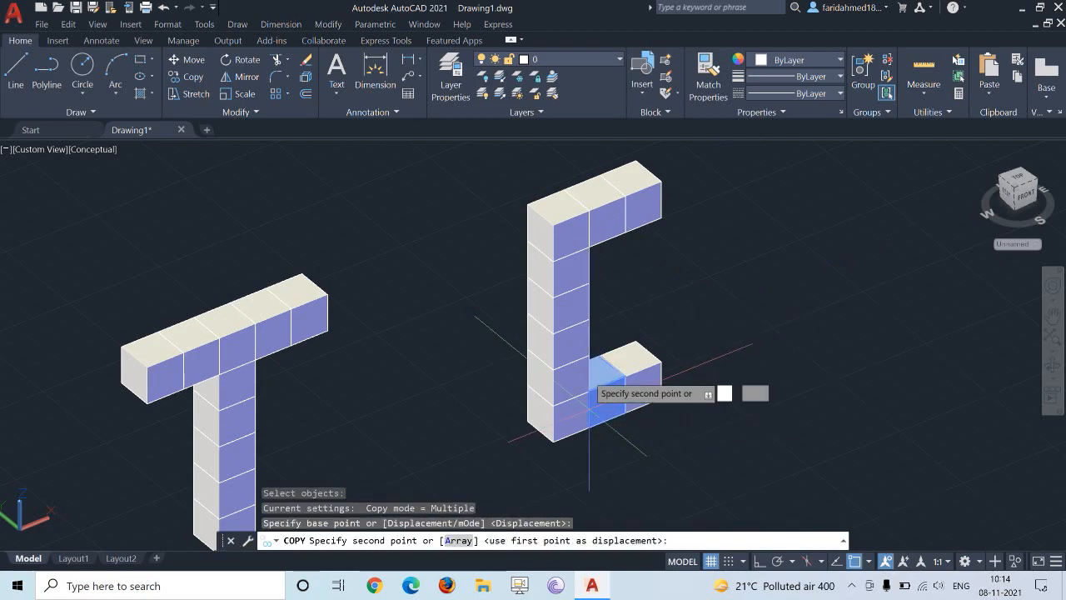
{"action": "left_click", "coordinate": [590, 335]}
{"action": "key", "text": "Escape"}
{"action": "middle_click_drag", "start_coordinate": [757, 345], "coordinate": [583, 308], "text": "shift"}
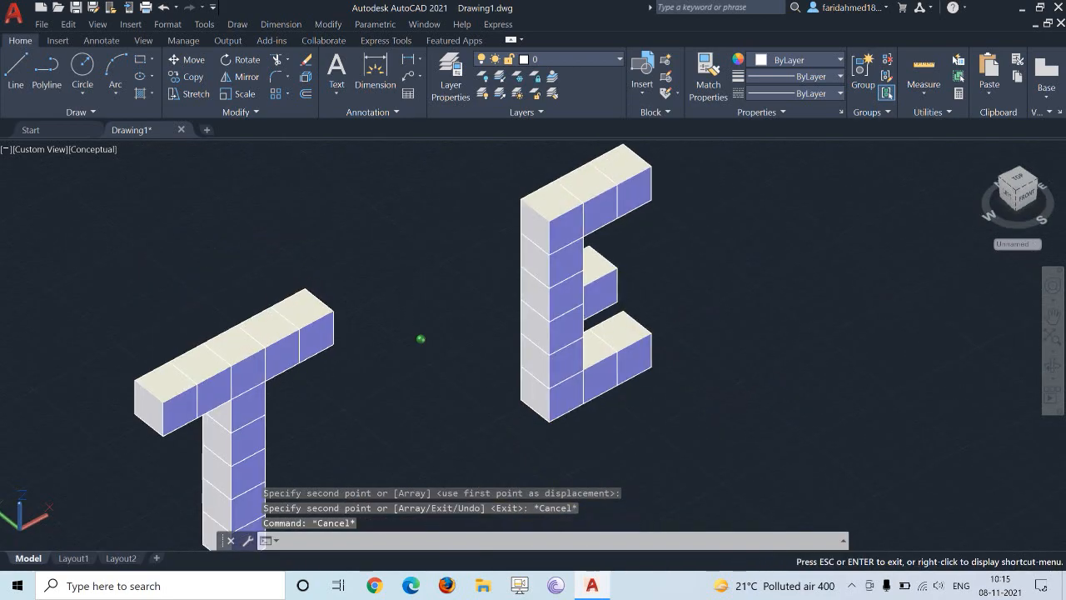
{"action": "scroll", "coordinate": [719, 327], "scroll_direction": "down", "scroll_amount": 2}
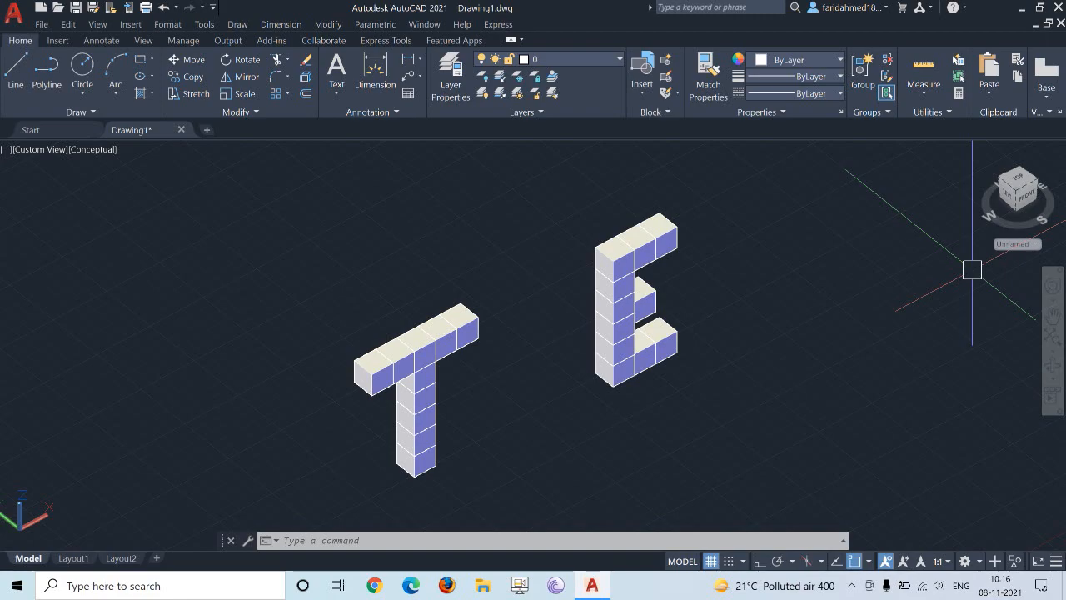
Step: Switch to the Top view and set the visual style to 2D Wireframe
{"action": "left_click", "coordinate": [46, 150]}
{"action": "left_click", "coordinate": [69, 175]}
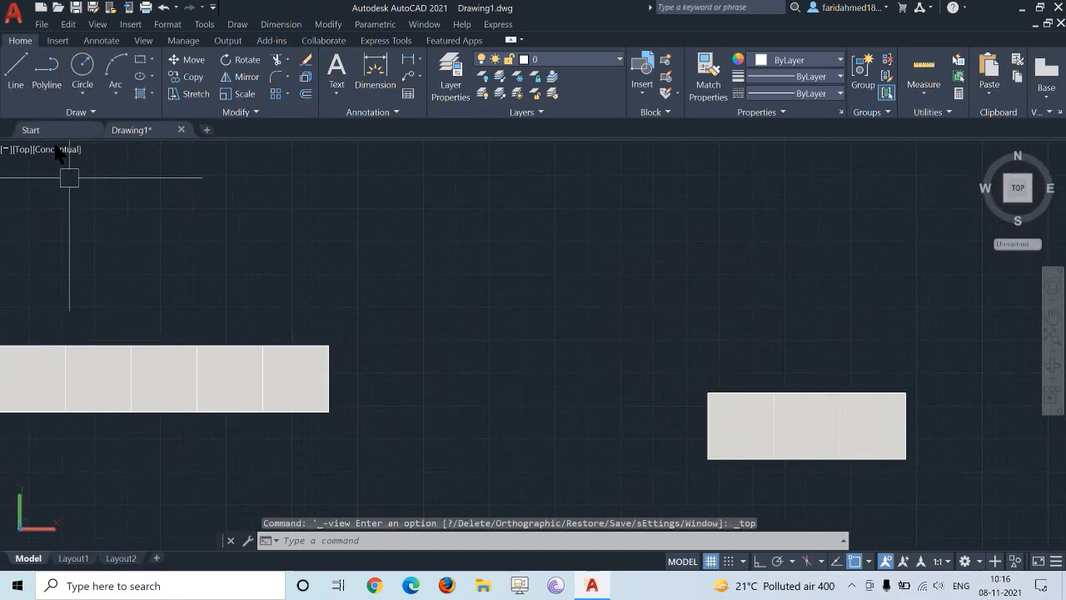
{"action": "left_click", "coordinate": [63, 150]}
{"action": "left_click", "coordinate": [90, 180]}
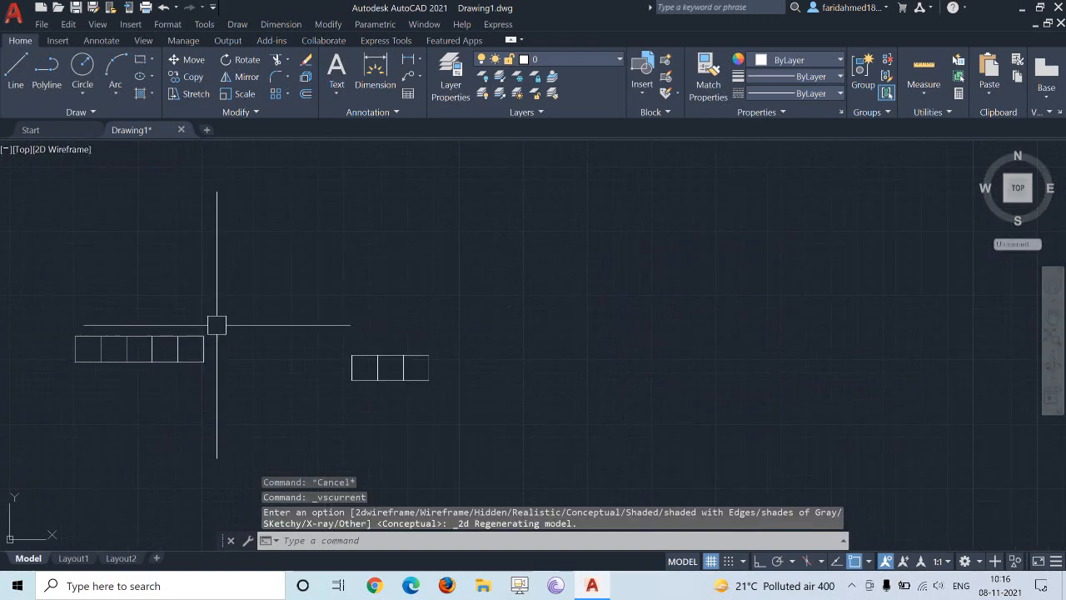
Step: Draw a 75 by 50 mm rectangle in the empty area to the right of the cube letters
{"action": "type", "text": "rec"}
{"action": "key", "text": "Return"}
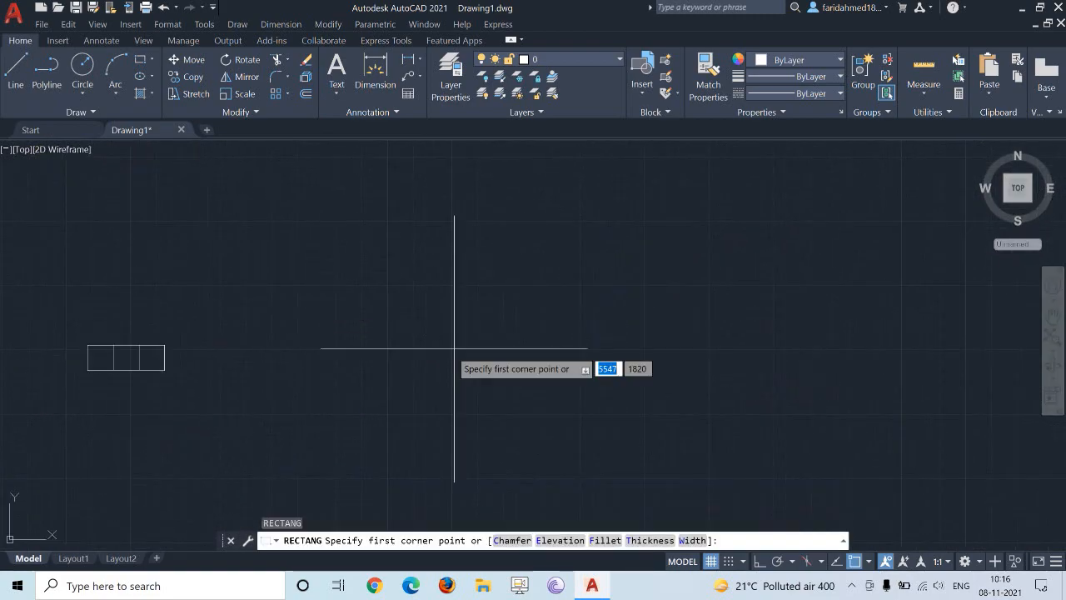
{"action": "left_click", "coordinate": [441, 350]}
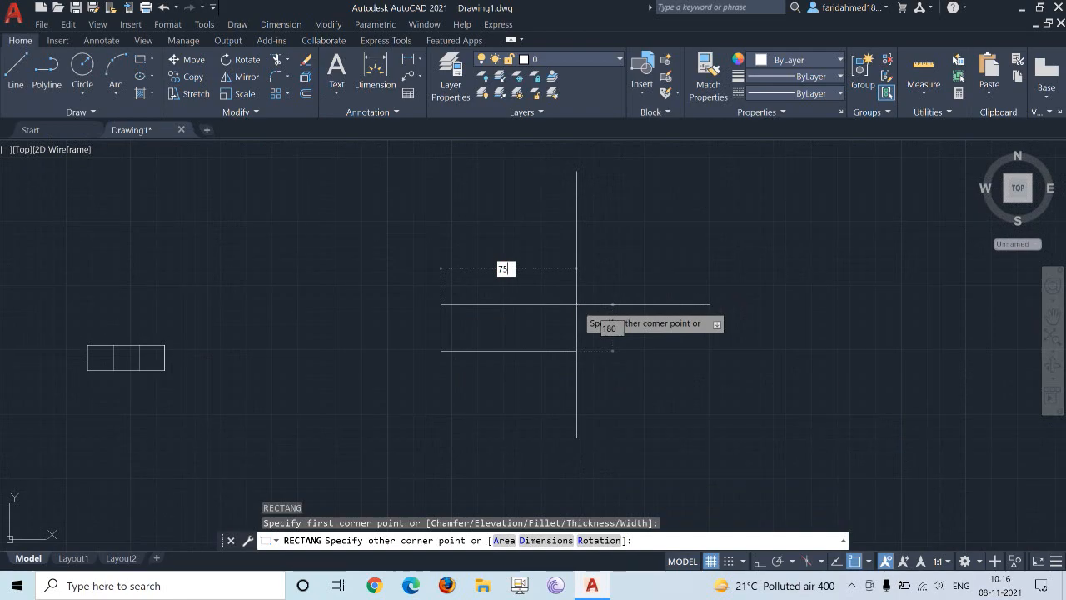
{"action": "type", "text": "75"}
{"action": "key", "text": "Tab"}
{"action": "type", "text": "50"}
{"action": "key", "text": "Return"}
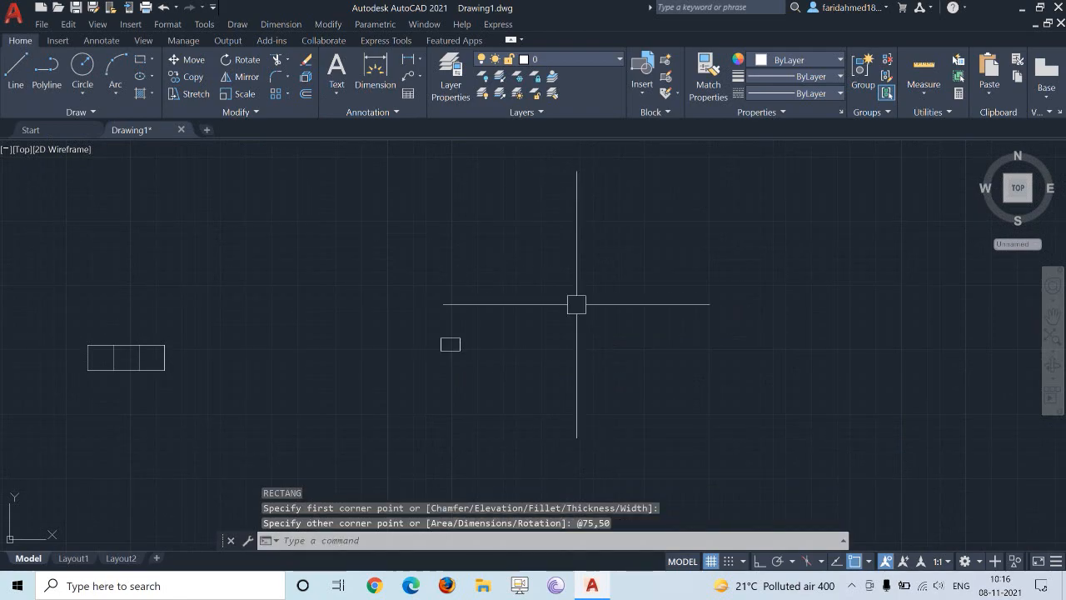
Step: Draw a 12 mm vertical line upward from the midpoint of the rectangle's lower edge
{"action": "scroll", "coordinate": [451, 350], "scroll_direction": "up", "scroll_amount": 6}
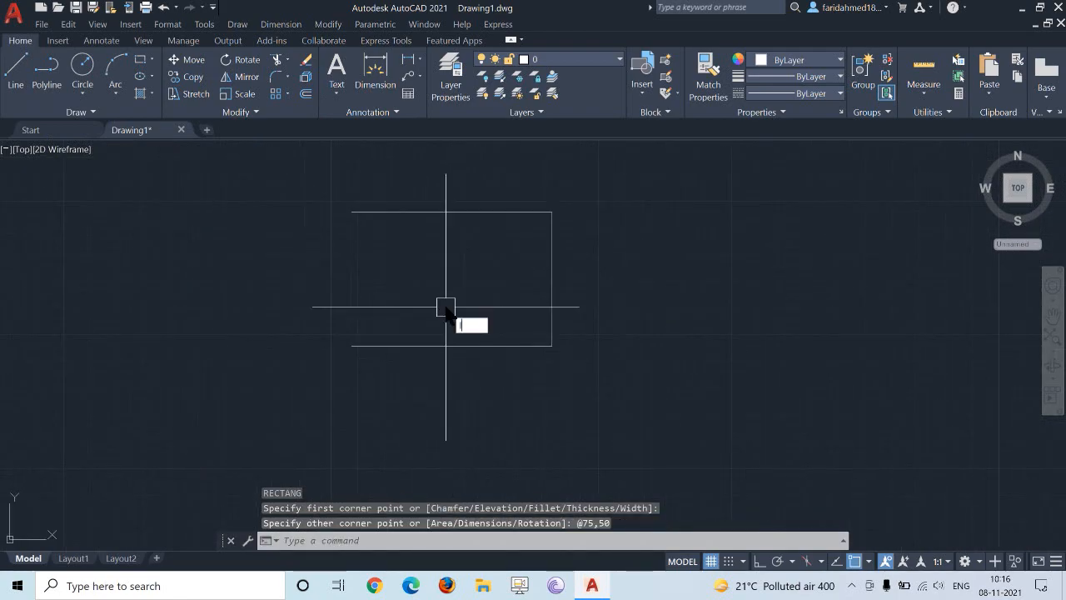
{"action": "type", "text": "l"}
{"action": "key", "text": "Return"}
{"action": "left_click", "coordinate": [451, 346]}
{"action": "type", "text": "1"}
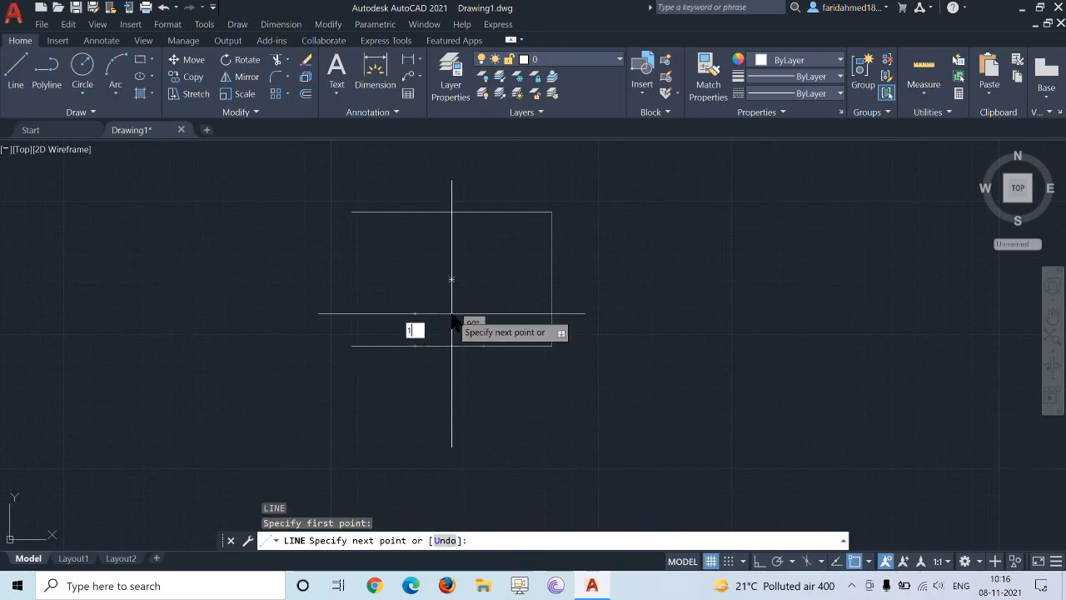
{"action": "type", "text": "2"}
{"action": "key", "text": "Return"}
{"action": "key", "text": "Escape"}
Step: Offset the short vertical line by 12.5 mm to both its right and left sides
{"action": "scroll", "coordinate": [473, 309], "scroll_direction": "up", "scroll_amount": 2}
{"action": "type", "text": "o"}
{"action": "key", "text": "Return"}
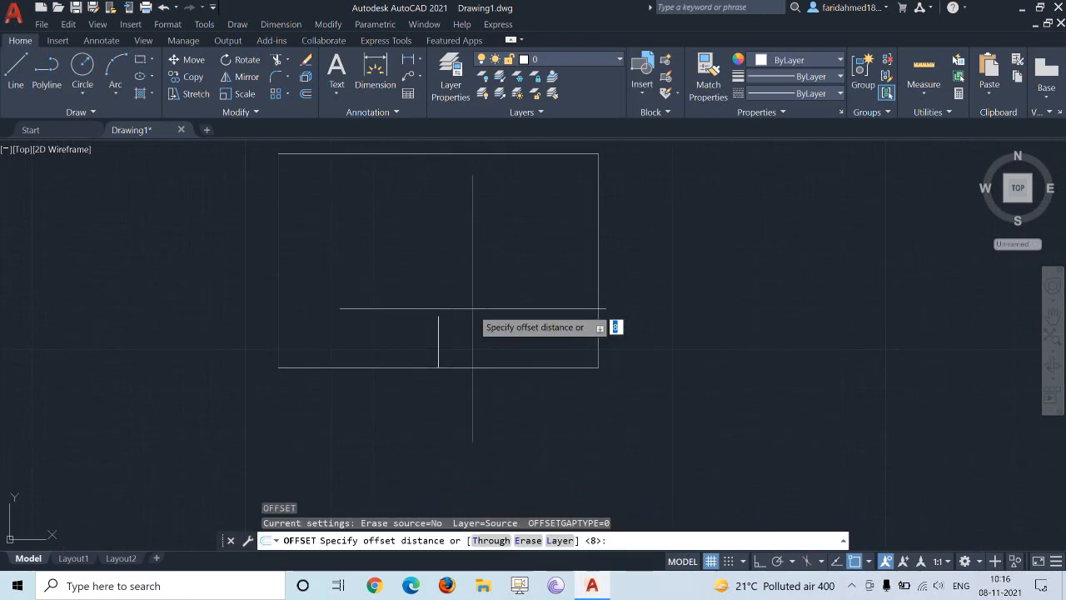
{"action": "type", "text": "12.5"}
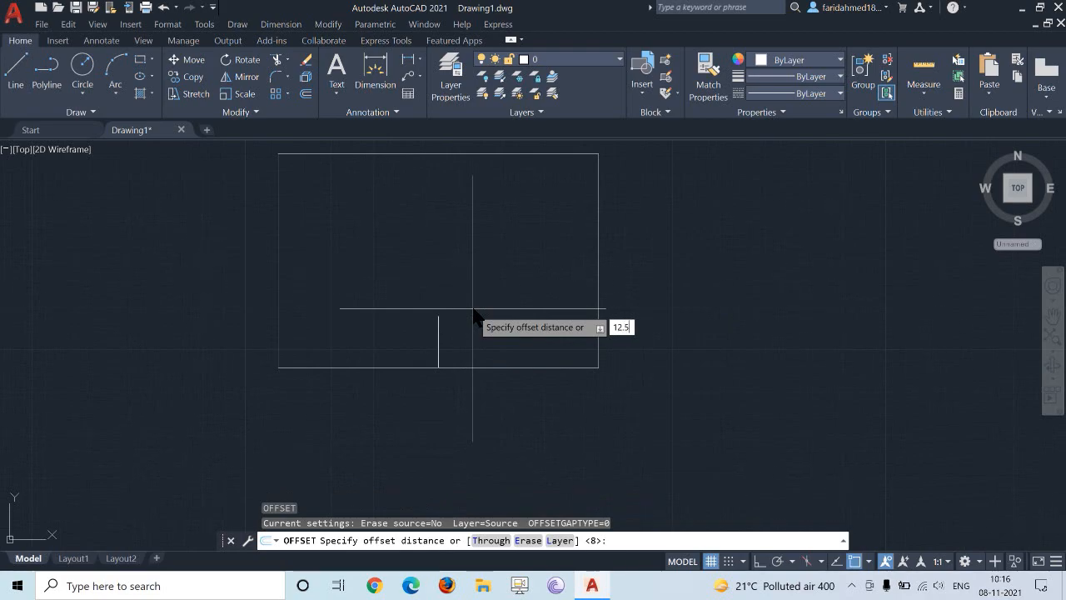
{"action": "key", "text": "Return"}
{"action": "left_click", "coordinate": [438, 333]}
{"action": "left_click", "coordinate": [503, 344]}
{"action": "left_click", "coordinate": [438, 350]}
{"action": "left_click", "coordinate": [399, 346]}
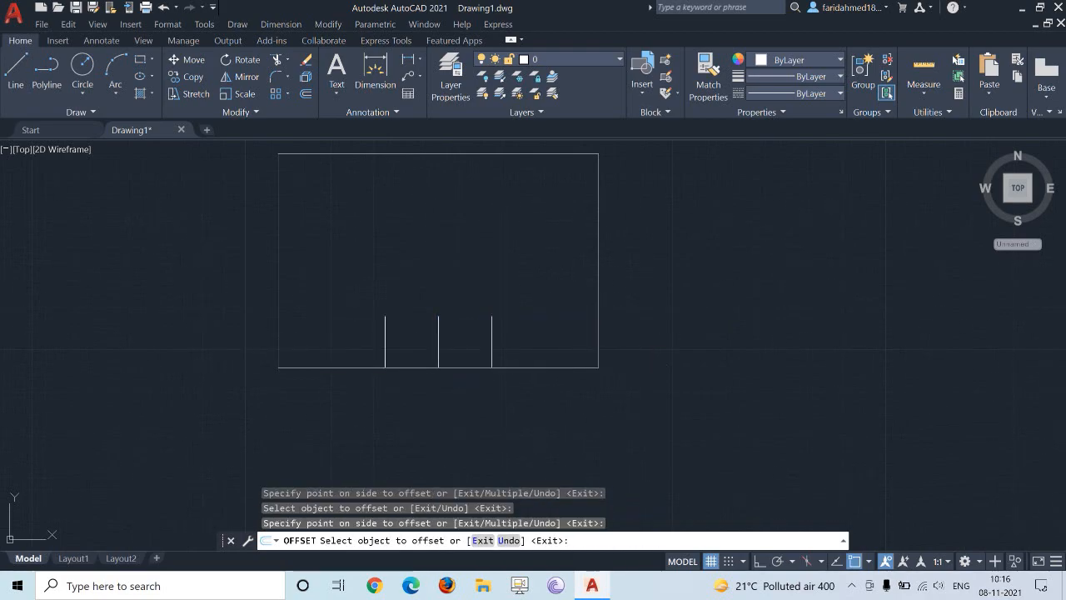
Step: Erase the middle vertical line inside the rectangle, keeping the two offset lines
{"action": "key", "text": "Escape"}
{"action": "left_click", "coordinate": [796, 373]}
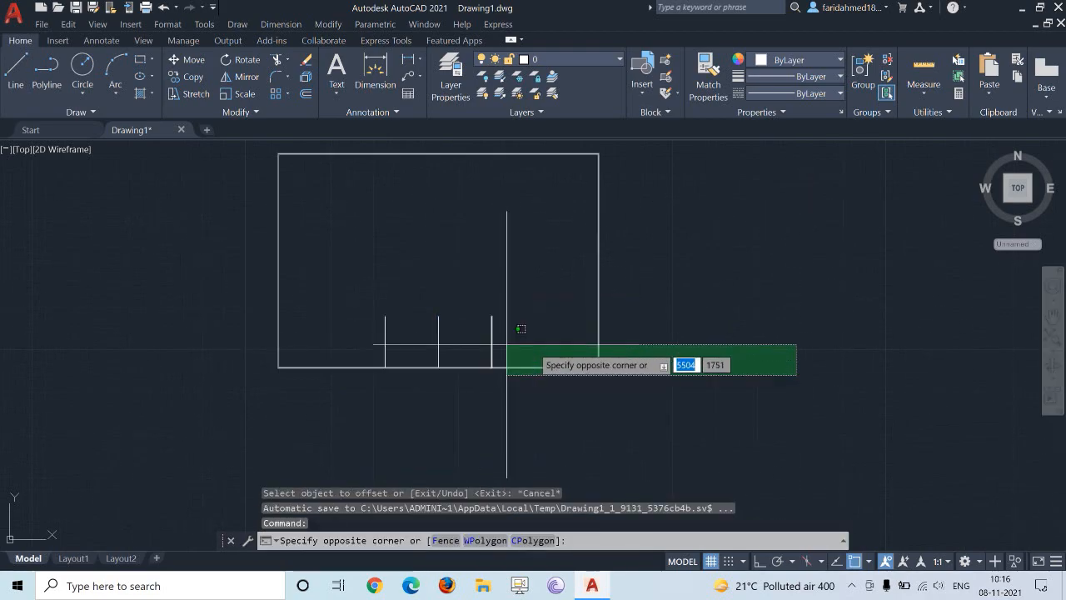
{"action": "key", "text": "Escape"}
{"action": "left_click", "coordinate": [432, 325]}
{"action": "type", "text": "e"}
{"action": "key", "text": "Return"}
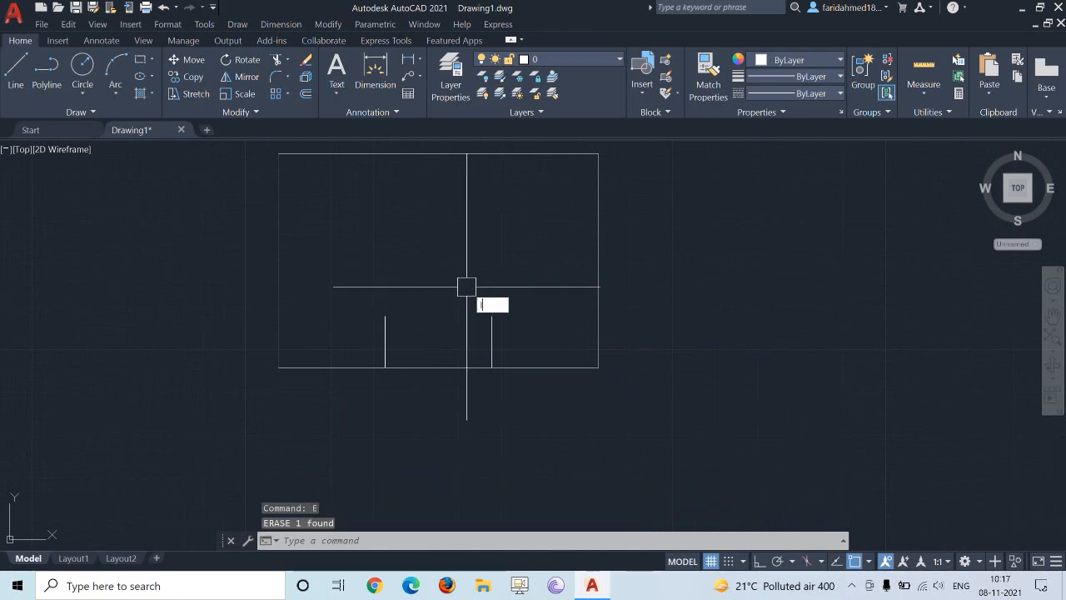
Step: Draw a horizontal line joining the upper ends of the two short vertical lines
{"action": "type", "text": "l"}
{"action": "key", "text": "Return"}
{"action": "left_click", "coordinate": [386, 315]}
{"action": "left_click", "coordinate": [492, 315]}
{"action": "key", "text": "Escape"}
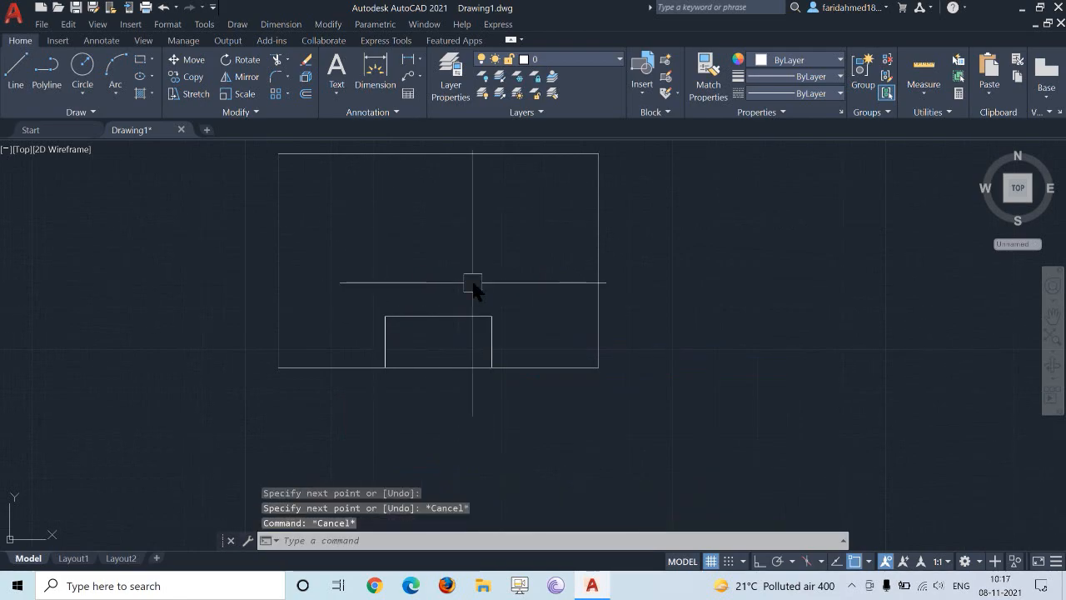
Step: Trim the rectangle's lower edge between the two short vertical lines to open the notch
{"action": "type", "text": "tr"}
{"action": "key", "text": "Return"}
{"action": "left_click", "coordinate": [450, 367]}
{"action": "left_click", "coordinate": [447, 345]}
{"action": "left_click", "coordinate": [424, 398]}
{"action": "left_click", "coordinate": [424, 398]}
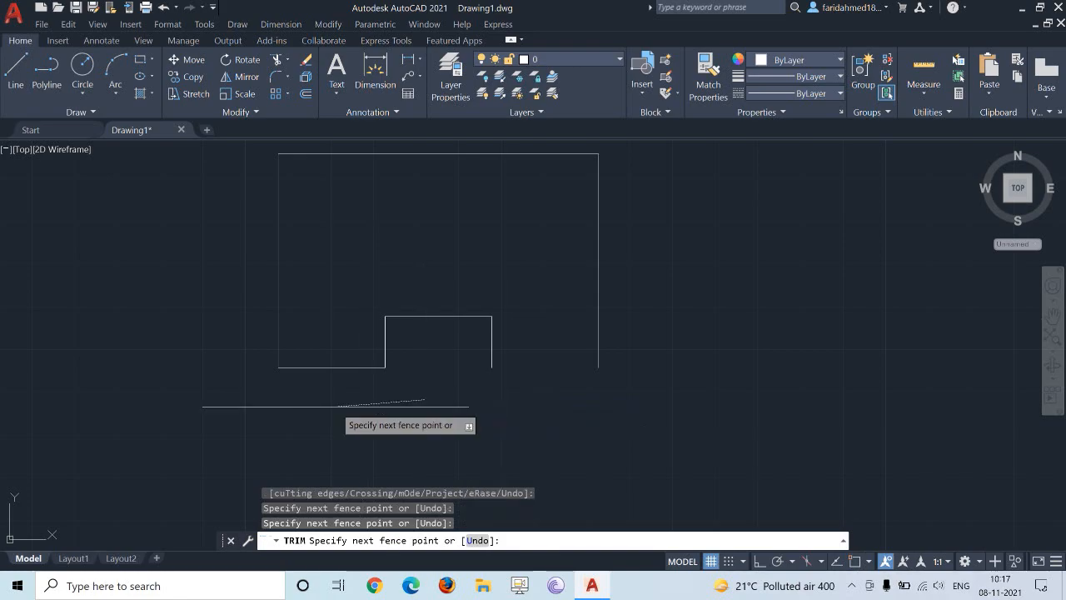
{"action": "key", "text": "Escape"}
{"action": "key", "text": "Escape"}
Step: Draw a horizontal line from the lower end of the notch's right side to the rectangle's lower right corner
{"action": "type", "text": "l"}
{"action": "key", "text": "Return"}
{"action": "left_click", "coordinate": [491, 367]}
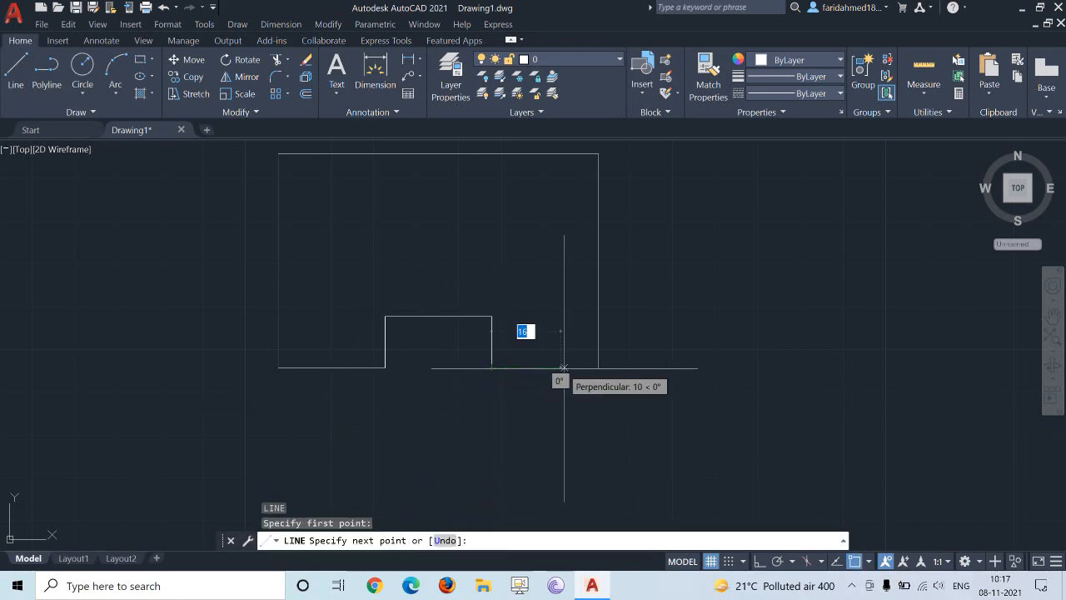
{"action": "left_click", "coordinate": [598, 367]}
{"action": "key", "text": "Escape"}
Step: Draw a 55 mm horizontal line in the empty area to the right of the notched profile, with Ortho on
{"action": "scroll", "coordinate": [563, 349], "scroll_direction": "down", "scroll_amount": 2}
{"action": "middle_click_drag", "start_coordinate": [563, 349], "coordinate": [330, 406]}
{"action": "type", "text": "l"}
{"action": "key", "text": "Return"}
{"action": "left_click", "coordinate": [564, 338]}
{"action": "key", "text": "F8"}
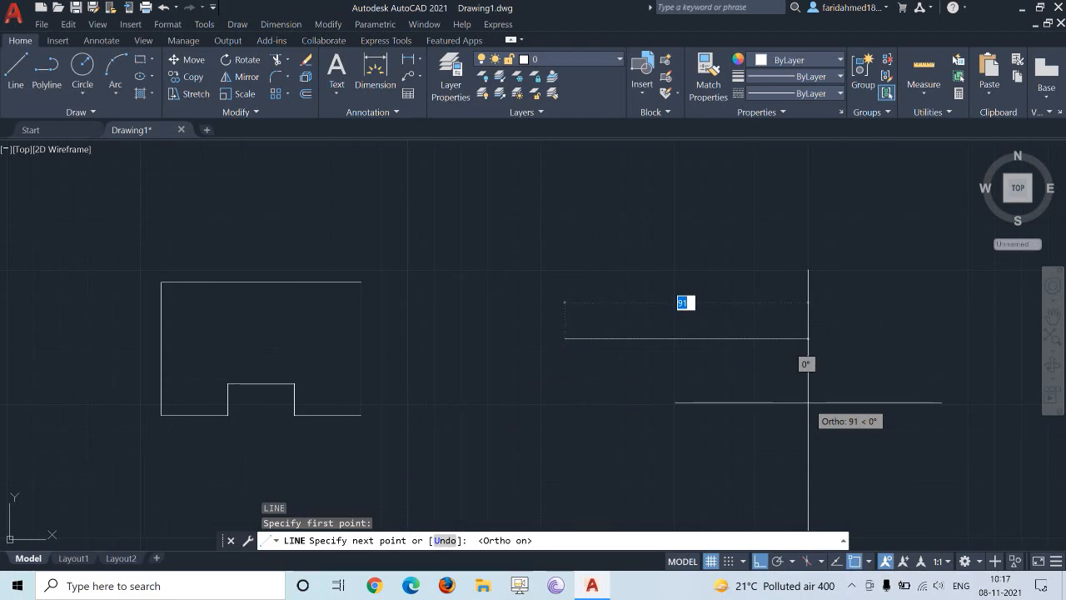
{"action": "type", "text": "55"}
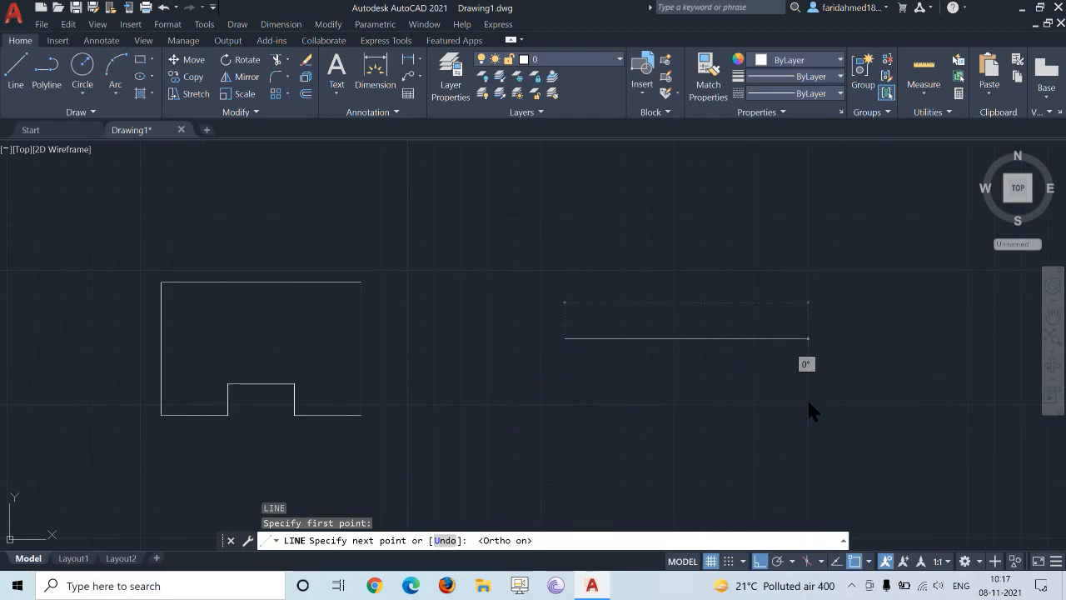
{"action": "key", "text": "Return"}
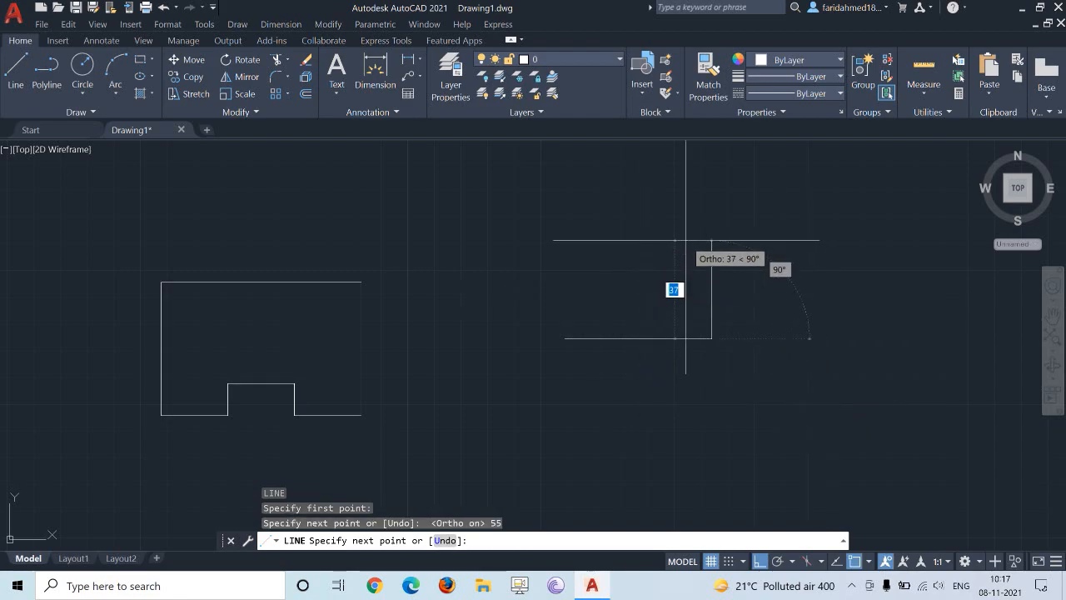
Step: Continue the profile with a 25 mm line upward, a 20 mm line leftward and a sloping line back to the start point
{"action": "type", "text": "25"}
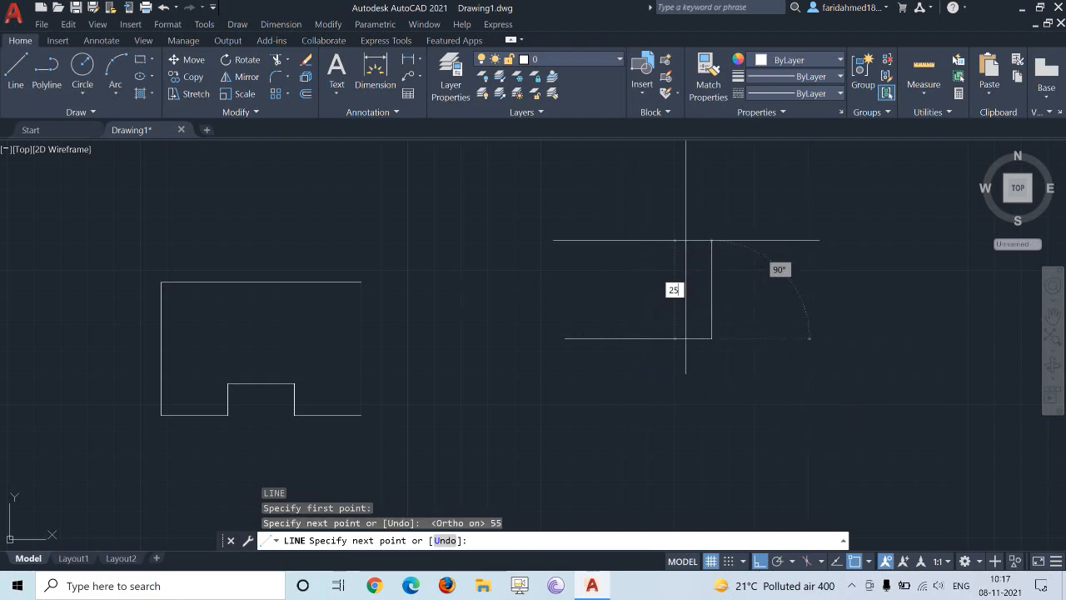
{"action": "key", "text": "Return"}
{"action": "type", "text": "20"}
{"action": "key", "text": "Return"}
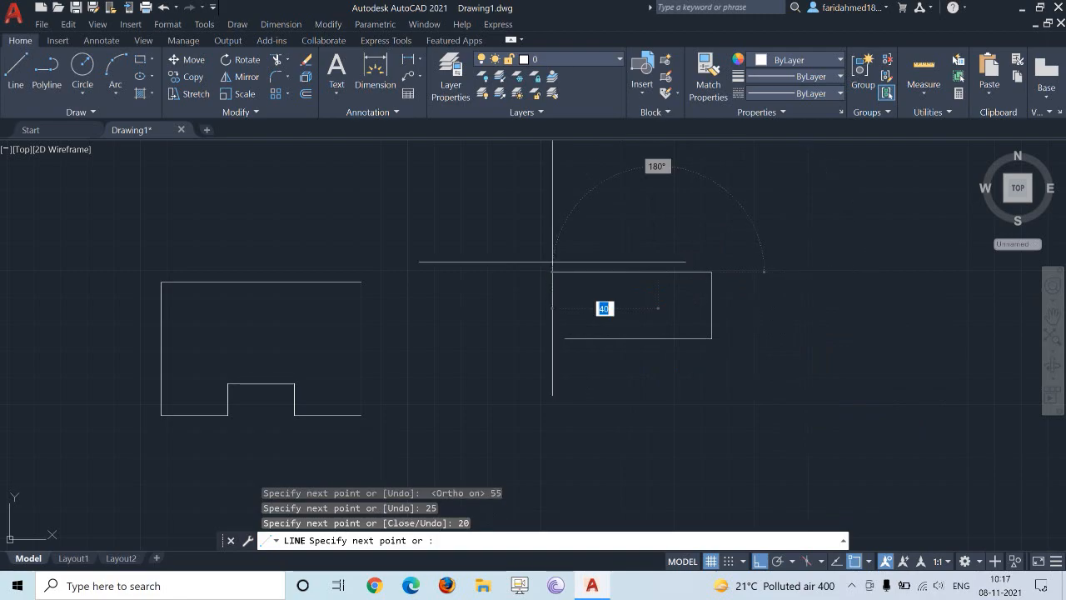
{"action": "left_click", "coordinate": [565, 338]}
{"action": "key", "text": "Escape"}
Step: Join the lines of the notched profile and of the trapezoid profile into polylines
{"action": "middle_click_drag", "start_coordinate": [791, 338], "coordinate": [791, 339]}
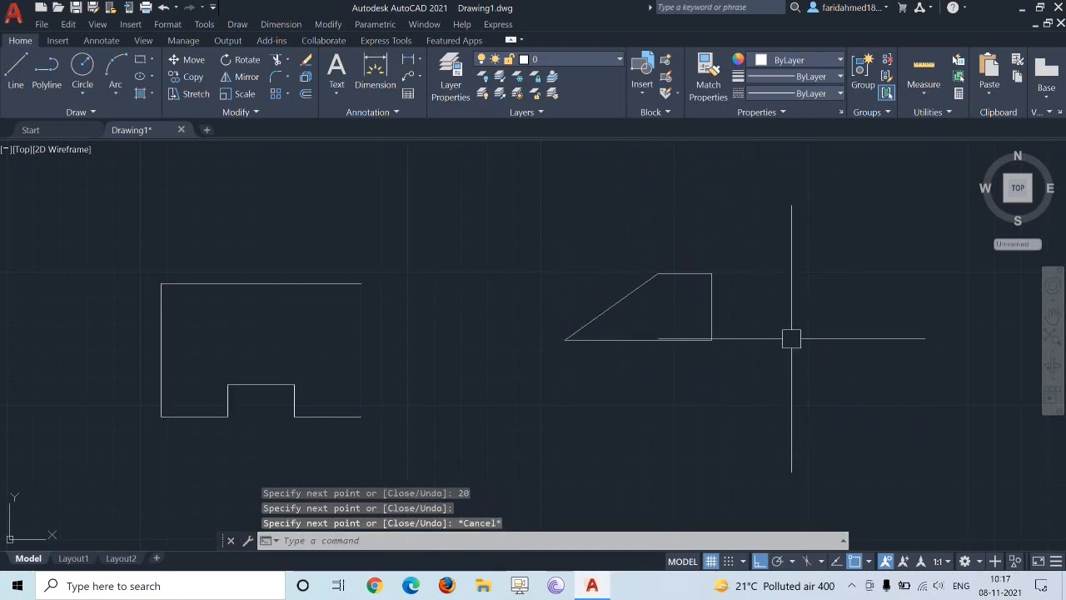
{"action": "type", "text": "join"}
{"action": "key", "text": "Return"}
{"action": "left_click", "coordinate": [80, 221]}
{"action": "left_click", "coordinate": [727, 411]}
{"action": "key", "text": "Return"}
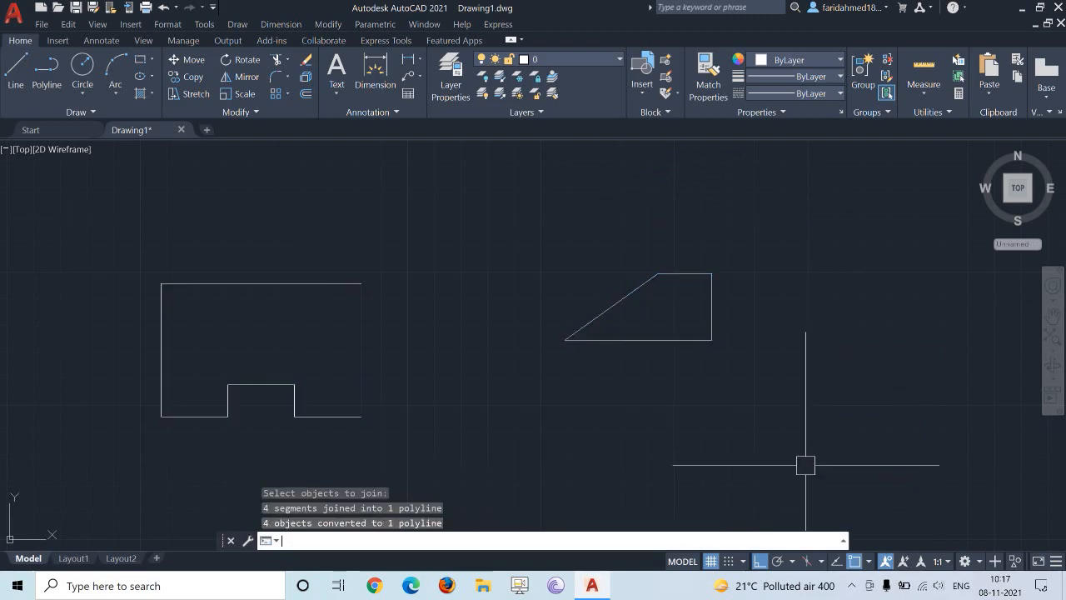
Step: Try to extrude the notched profile
{"action": "middle_click_drag", "start_coordinate": [440, 305], "coordinate": [577, 302]}
{"action": "type", "text": "ext"}
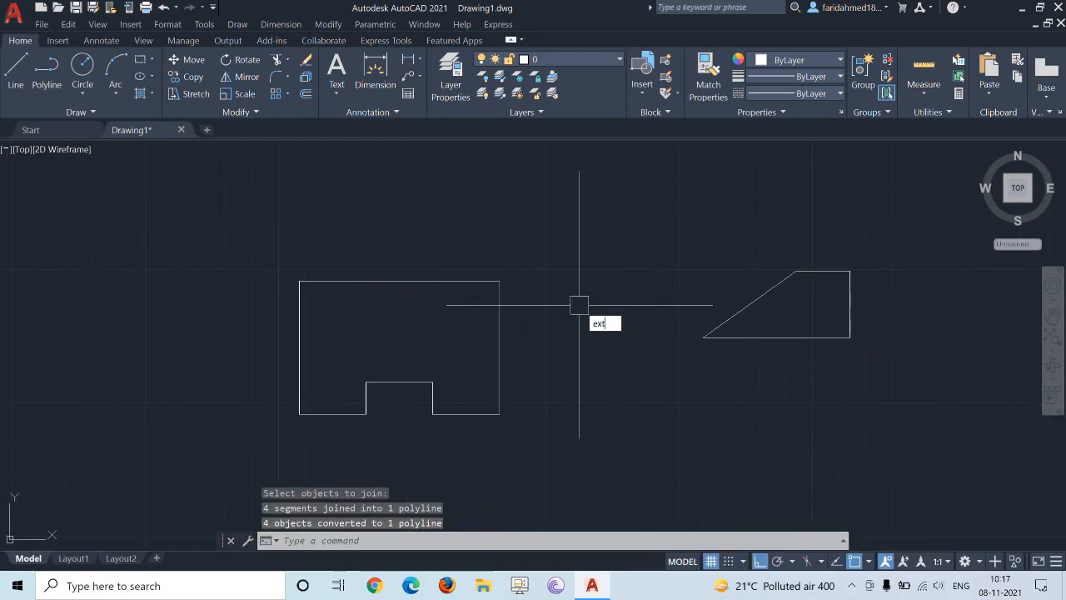
{"action": "key", "text": "Return"}
{"action": "left_click", "coordinate": [499, 284]}
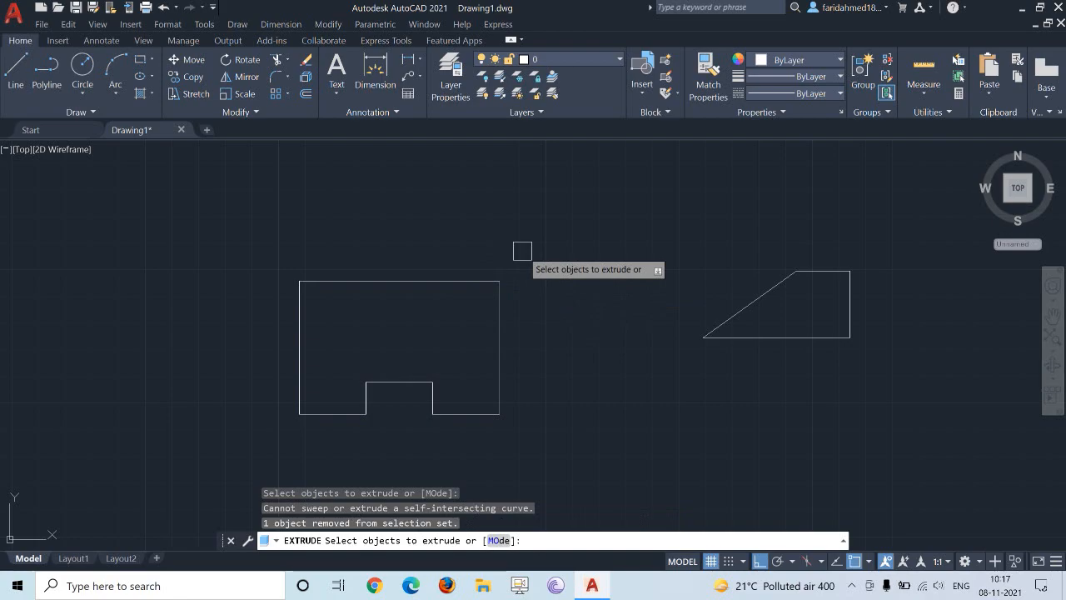
{"action": "key", "text": "Escape"}
{"action": "type", "text": "ext"}
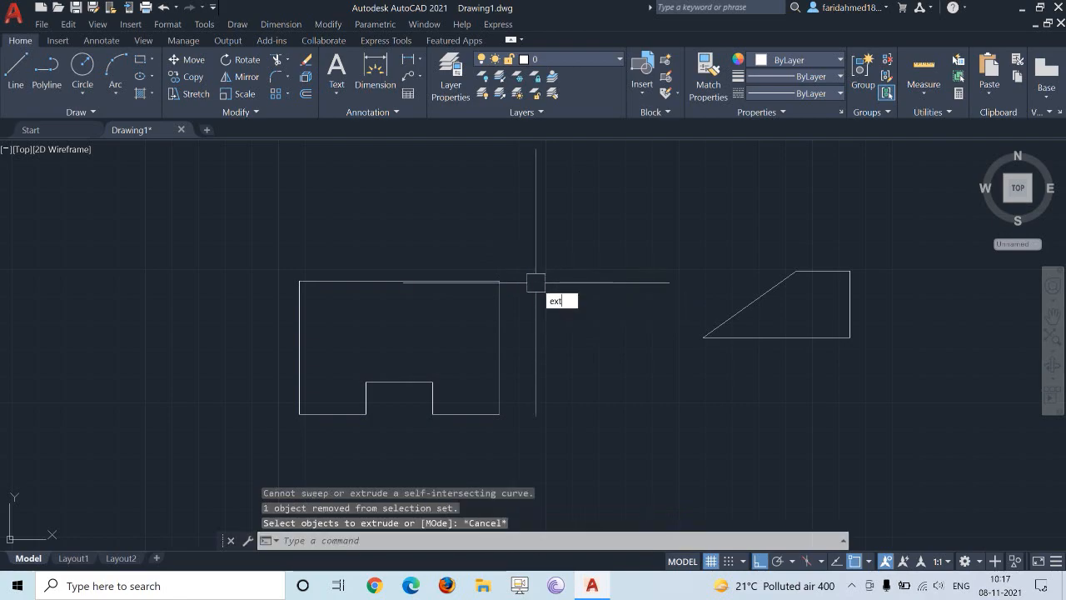
{"action": "key", "text": "Return"}
{"action": "left_click", "coordinate": [483, 281]}
{"action": "key", "text": "Escape"}
{"action": "left_click", "coordinate": [465, 414]}
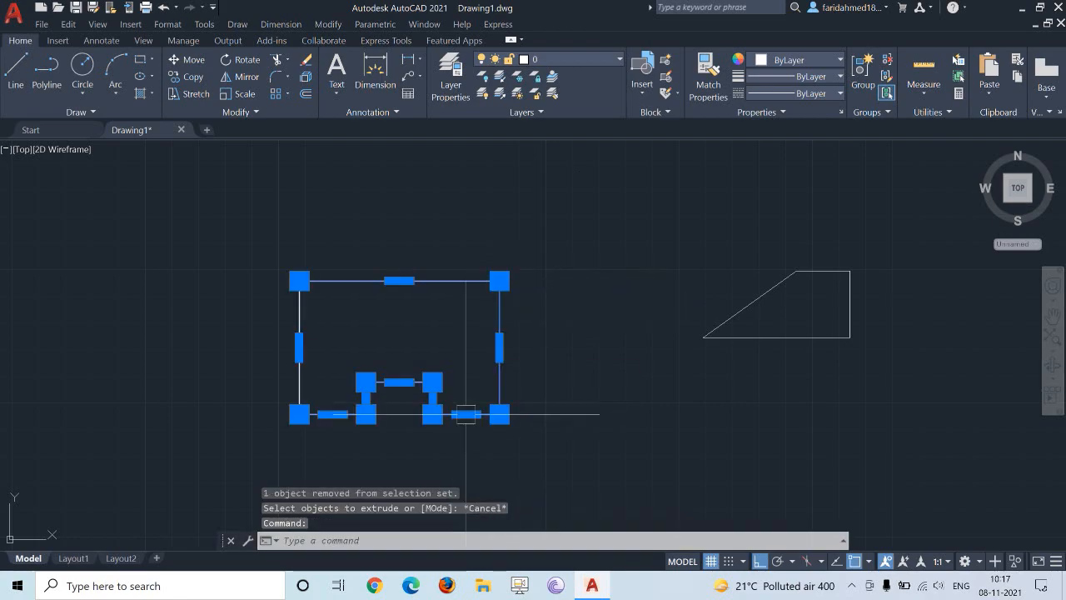
{"action": "key", "text": "Escape"}
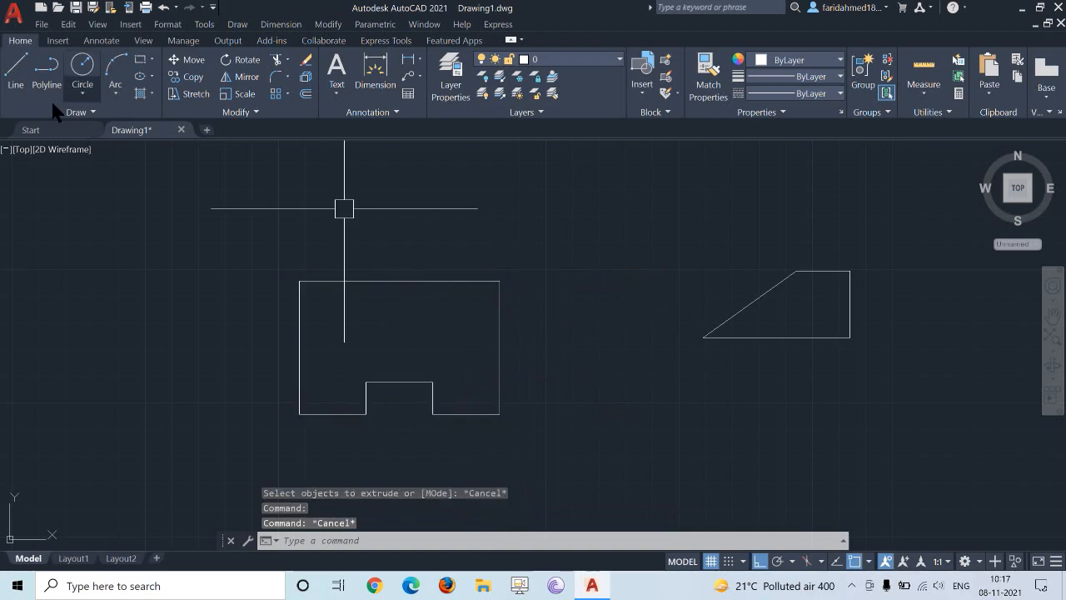
Step: Switch to the SW Isometric view and frame the notched profile
{"action": "left_click", "coordinate": [22, 149]}
{"action": "left_click", "coordinate": [70, 259]}
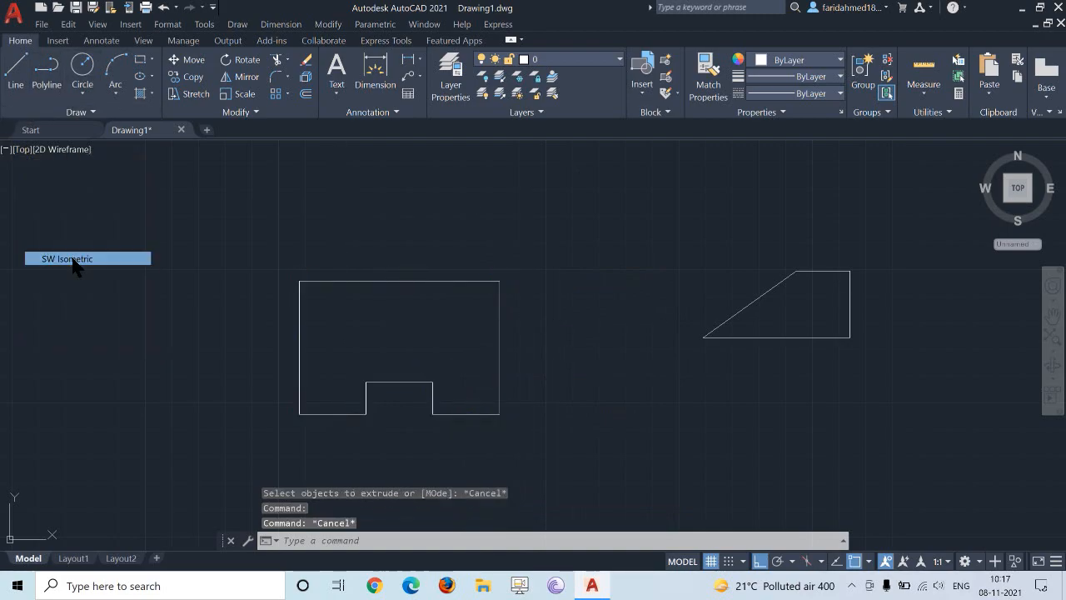
{"action": "scroll", "coordinate": [707, 258], "scroll_direction": "up", "scroll_amount": 3}
{"action": "scroll", "coordinate": [645, 333], "scroll_direction": "down", "scroll_amount": 3}
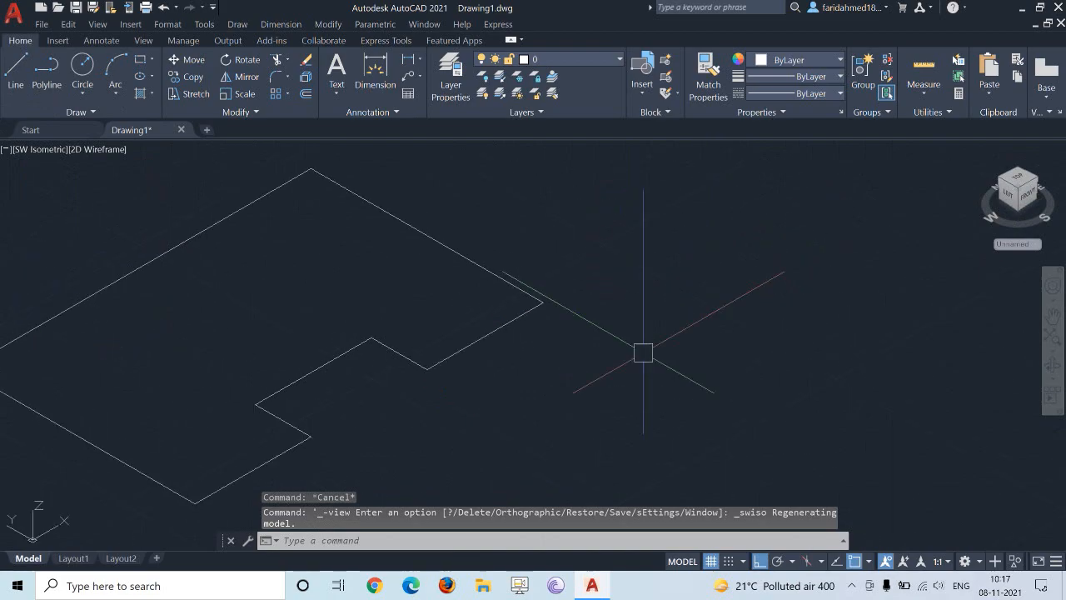
Step: Explode the notched profile's polyline into separate segments
{"action": "type", "text": "x"}
{"action": "key", "text": "Return"}
{"action": "left_click", "coordinate": [591, 312]}
{"action": "key", "text": "Return"}
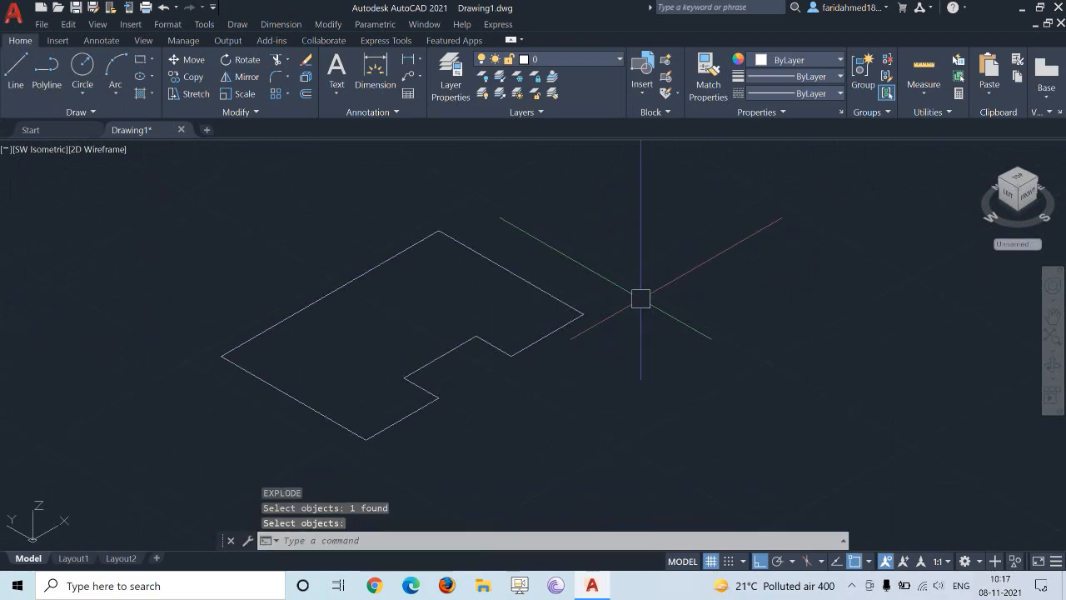
Step: Create a polyline boundary from a point picked inside the notched profile
{"action": "type", "text": "BO"}
{"action": "key", "text": "Return"}
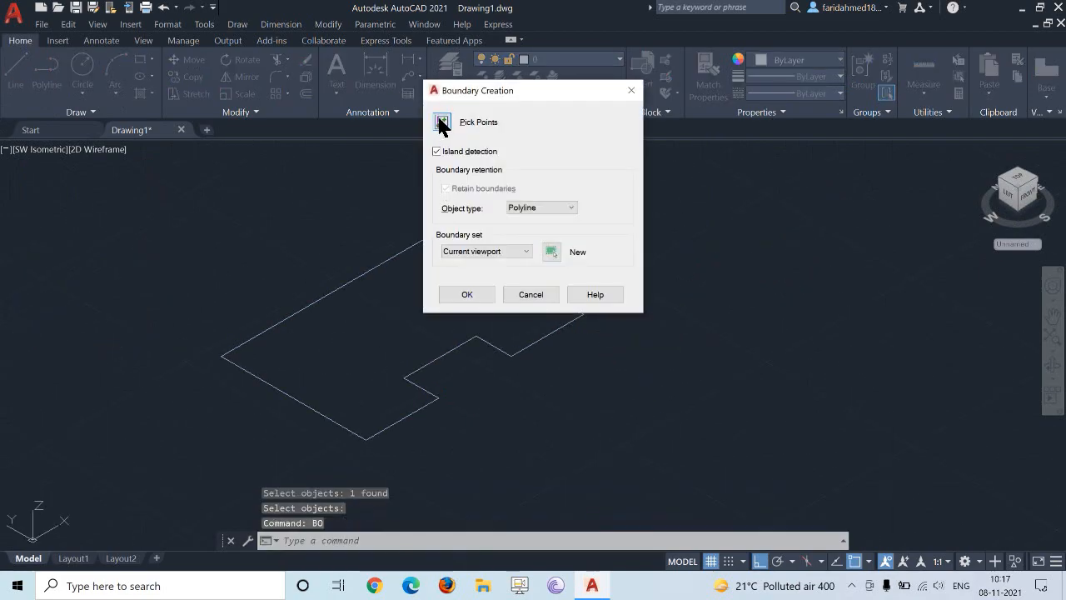
{"action": "left_click", "coordinate": [443, 123]}
{"action": "left_click", "coordinate": [437, 281]}
{"action": "key", "text": "Return"}
Step: Extrude the notched profile's boundary to a height of 12 mm
{"action": "type", "text": "ext"}
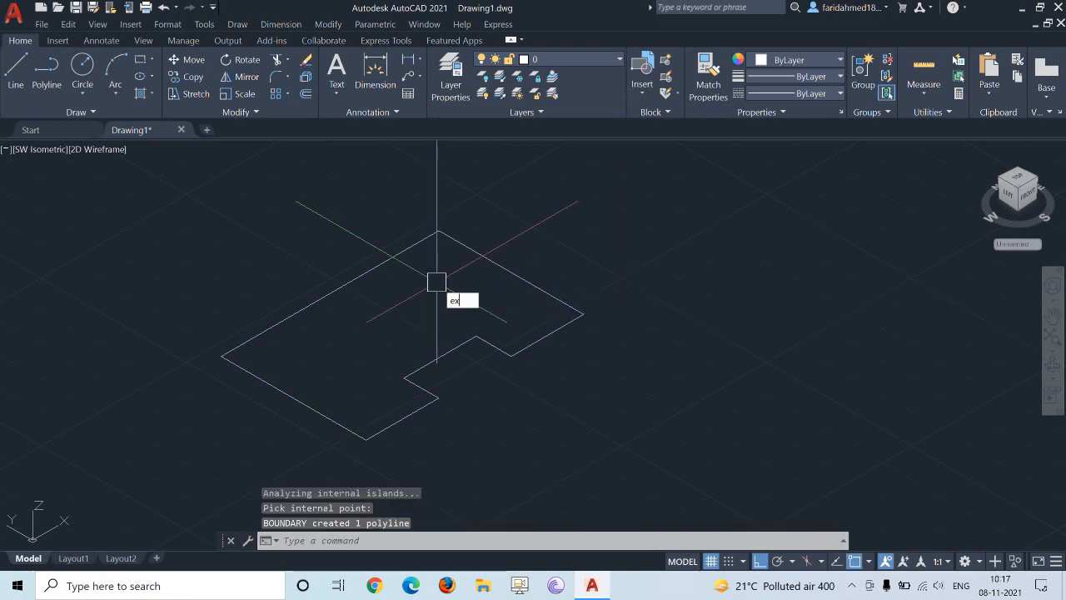
{"action": "key", "text": "Return"}
{"action": "left_click", "coordinate": [459, 243]}
{"action": "key", "text": "Return"}
{"action": "type", "text": "12"}
{"action": "key", "text": "Return"}
Step: Extrude the trapezoid profile to a height of 25 mm
{"action": "scroll", "coordinate": [471, 259], "scroll_direction": "down", "scroll_amount": 4}
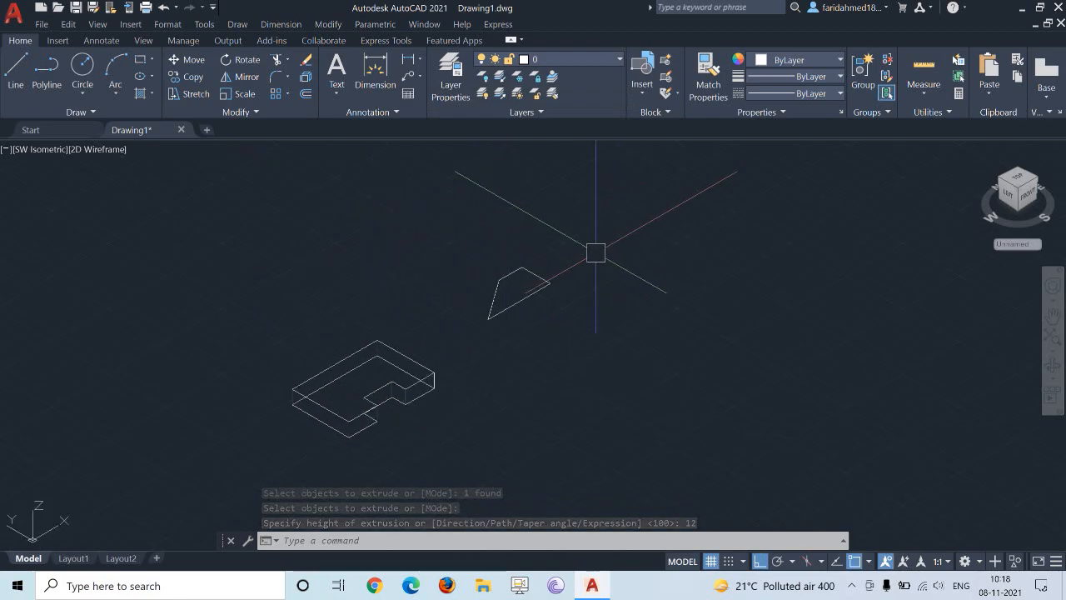
{"action": "type", "text": "EXT"}
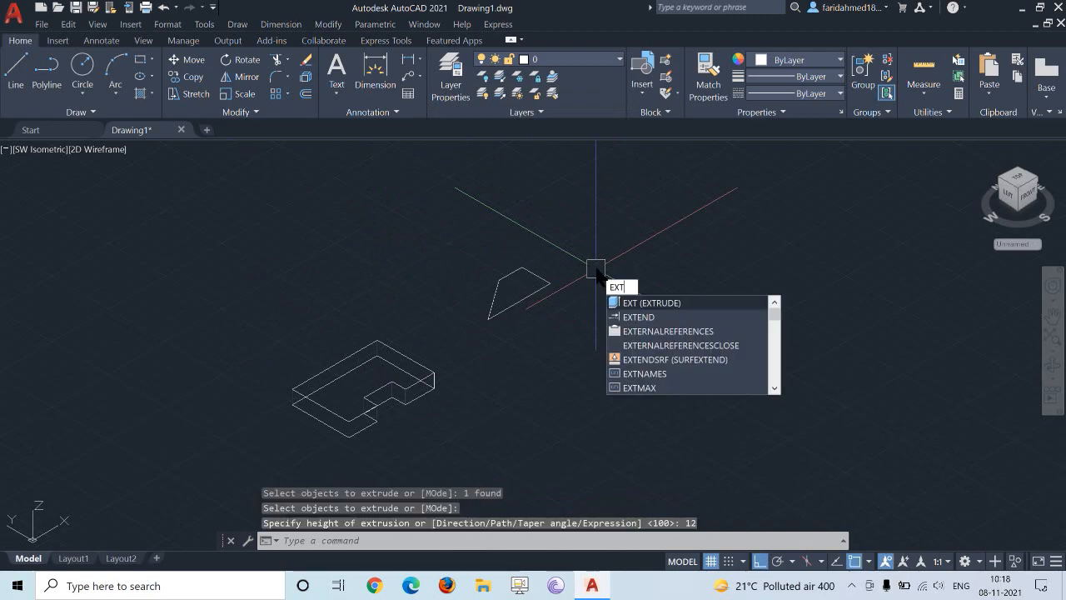
{"action": "key", "text": "Return"}
{"action": "left_click", "coordinate": [532, 273]}
{"action": "key", "text": "Return"}
{"action": "type", "text": "25"}
{"action": "key", "text": "Return"}
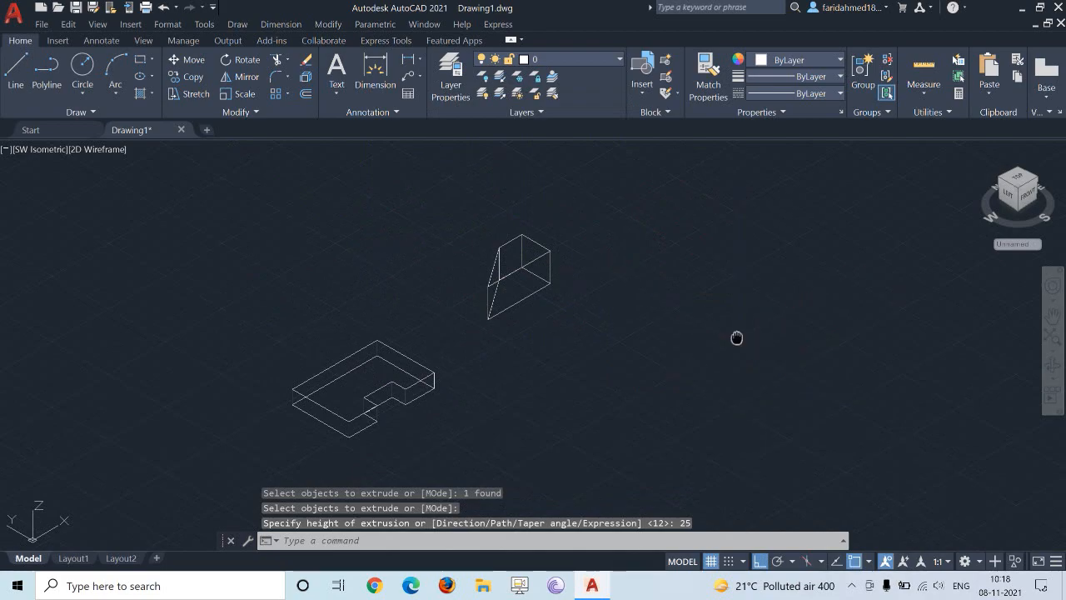
Step: Rotate the wedge solid in 3D about the X axis so that its trapezoid profile stands upright
{"action": "middle_click_drag", "start_coordinate": [736, 337], "coordinate": [736, 343]}
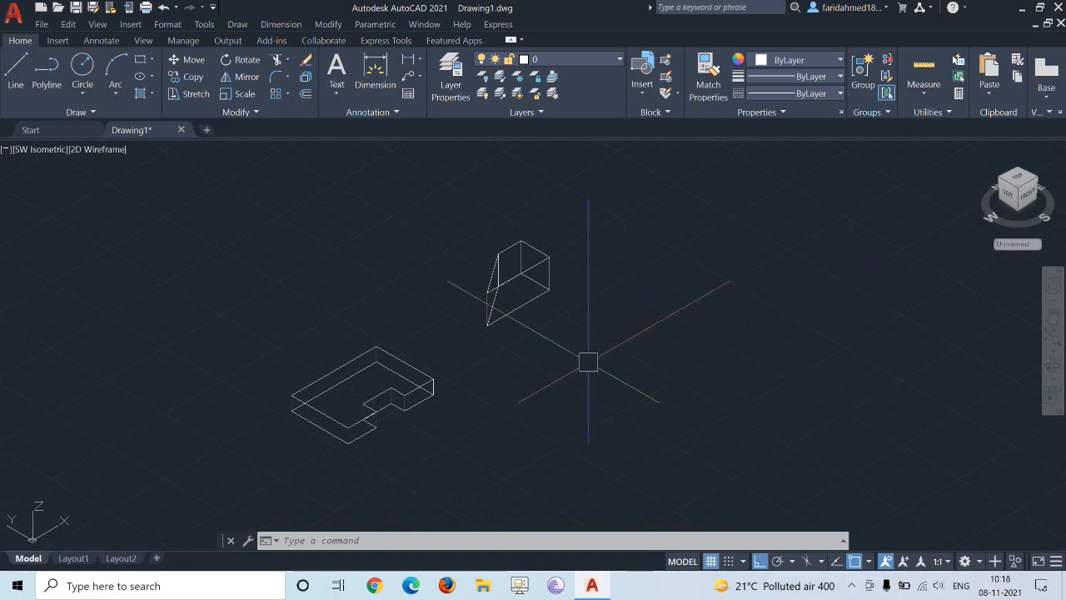
{"action": "type", "text": "3drotate"}
{"action": "key", "text": "Return"}
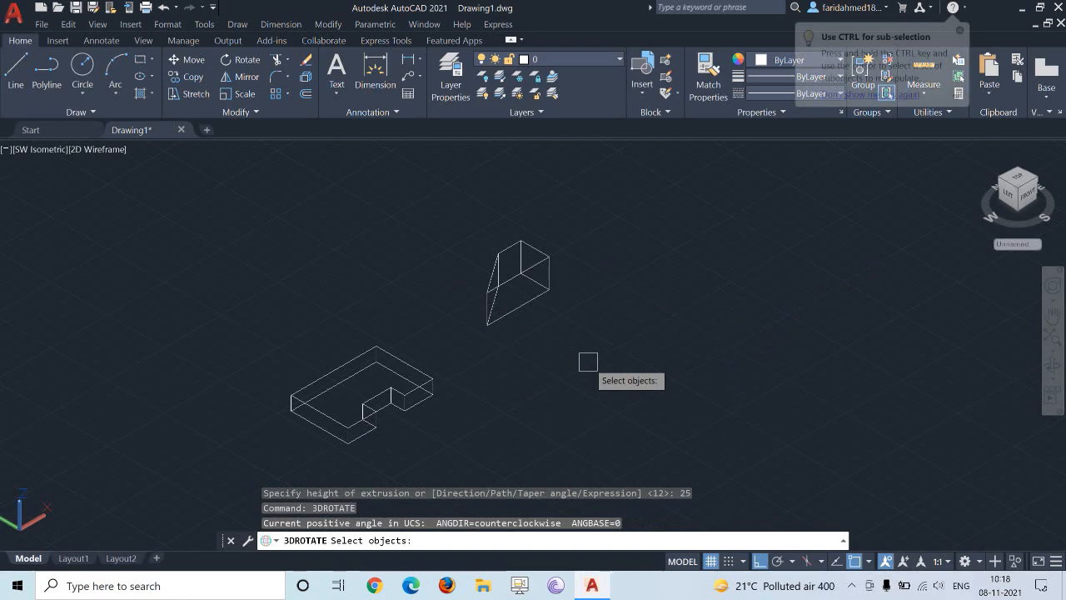
{"action": "left_click", "coordinate": [543, 254]}
{"action": "key", "text": "Return"}
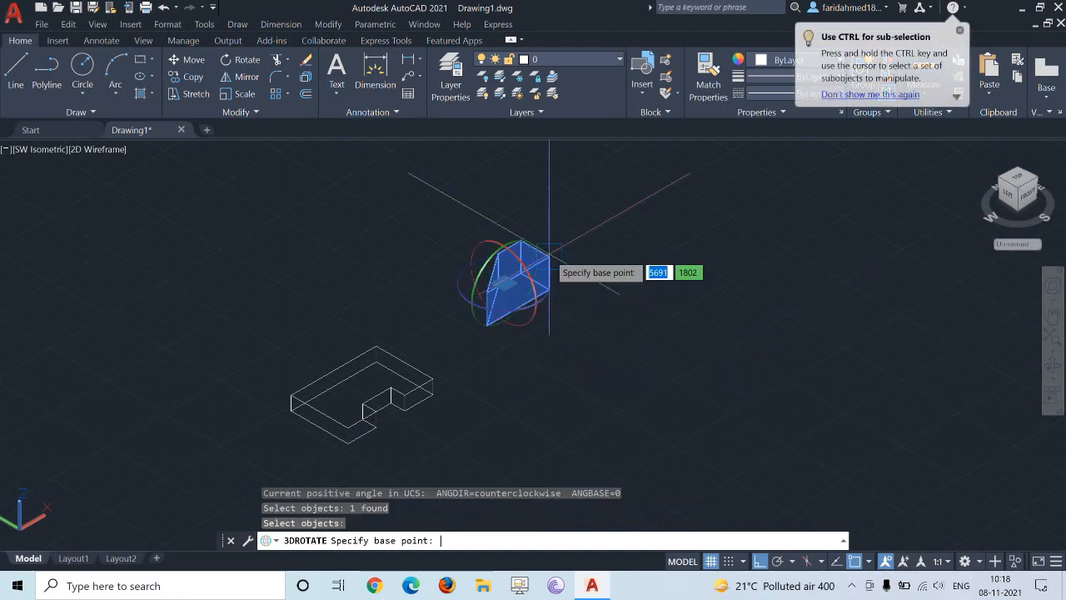
{"action": "scroll", "coordinate": [547, 250], "scroll_direction": "up", "scroll_amount": 3}
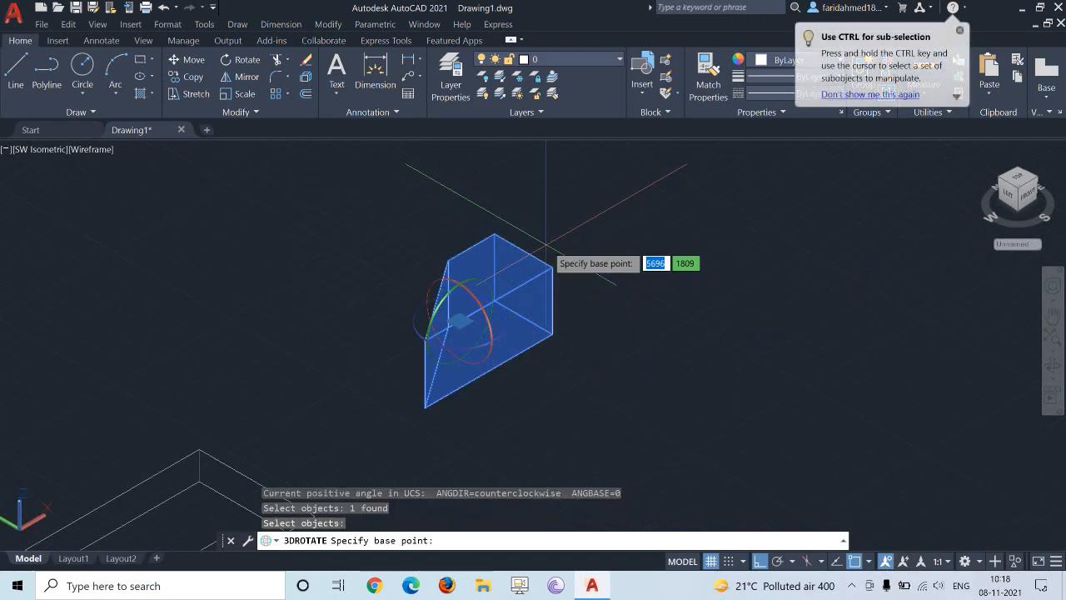
{"action": "scroll", "coordinate": [546, 250], "scroll_direction": "down", "scroll_amount": 2}
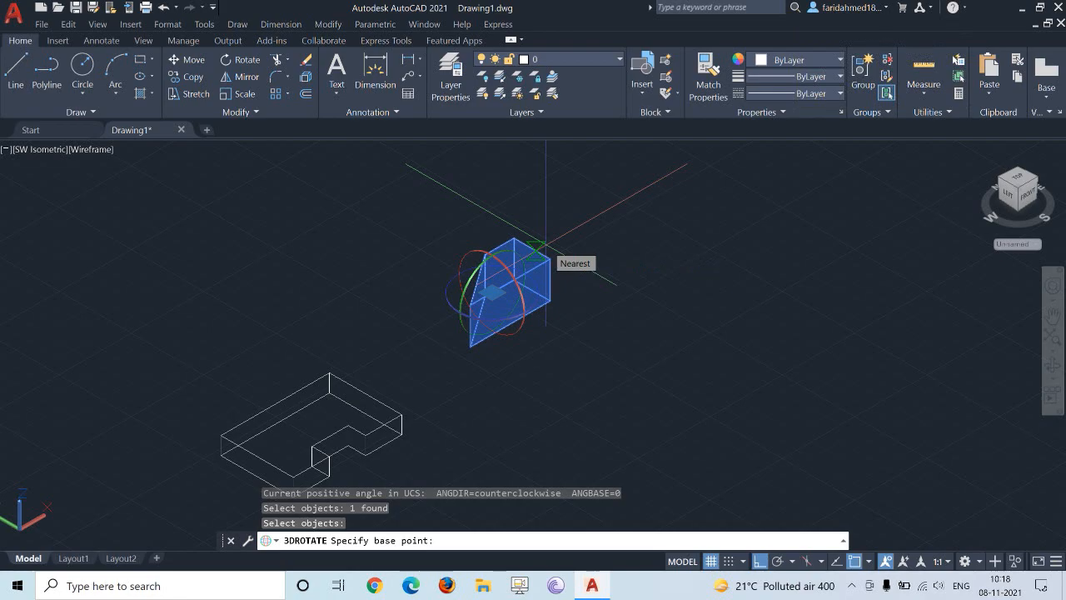
{"action": "left_click", "coordinate": [463, 257]}
{"action": "left_click", "coordinate": [473, 191]}
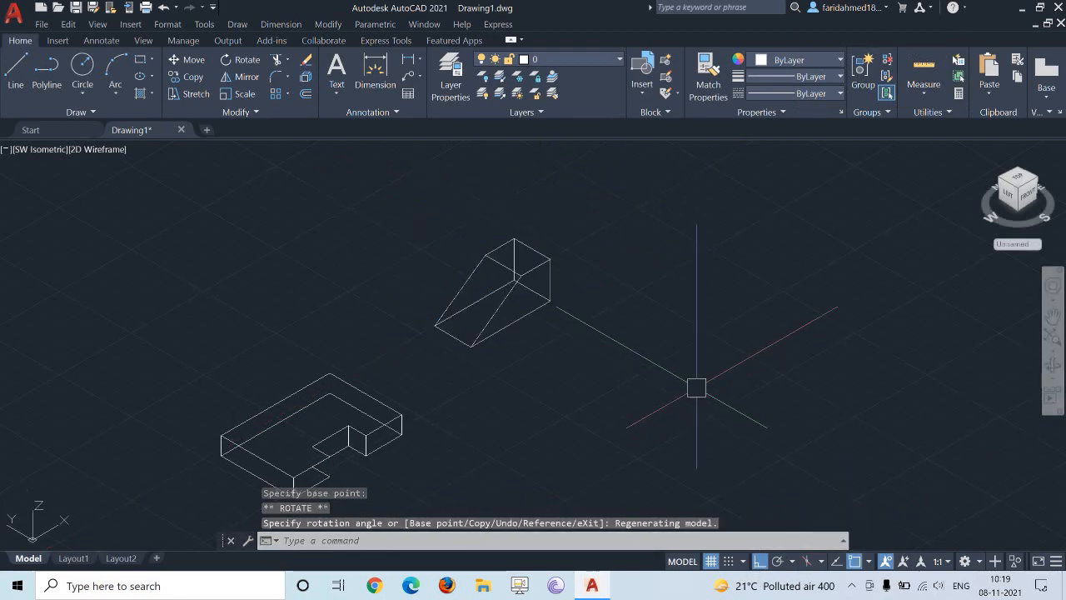
Step: Move the wedge onto the notched base, placing its rear lower corner on the base's rear top corner
{"action": "type", "text": "m"}
{"action": "key", "text": "Return"}
{"action": "left_click", "coordinate": [551, 291]}
{"action": "scroll", "coordinate": [521, 283], "scroll_direction": "up", "scroll_amount": 5}
{"action": "key", "text": "Return"}
{"action": "left_click", "coordinate": [490, 268]}
{"action": "scroll", "coordinate": [579, 185], "scroll_direction": "down", "scroll_amount": 5}
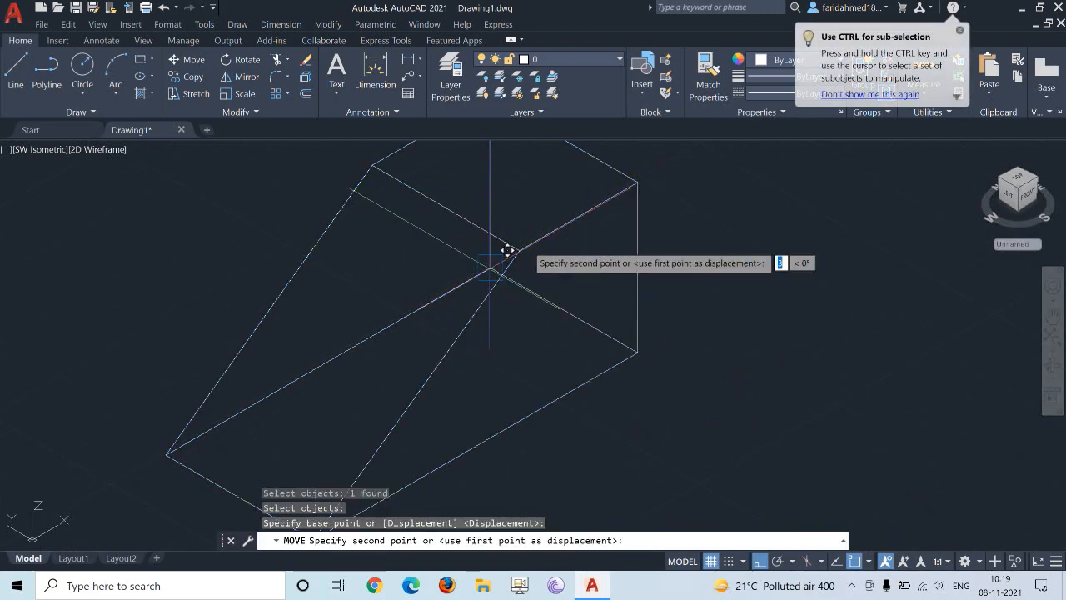
{"action": "left_click", "coordinate": [392, 274]}
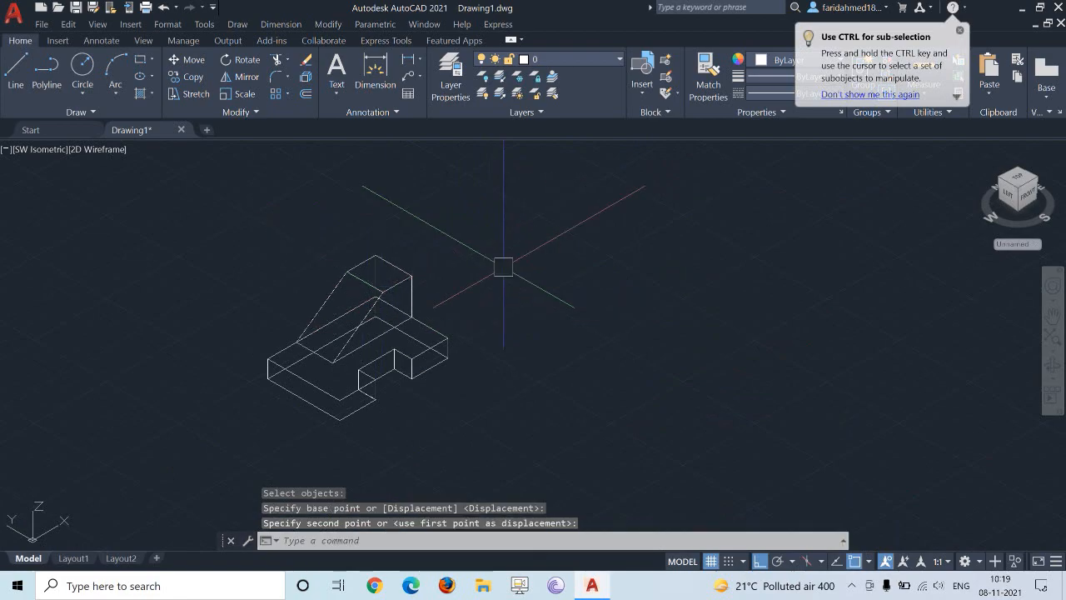
Step: Set the visual style to Conceptual to shade the wedge and base
{"action": "left_click", "coordinate": [115, 150]}
{"action": "left_click", "coordinate": [160, 191]}
{"action": "middle_click_drag", "start_coordinate": [463, 261], "coordinate": [550, 350], "text": "shift"}
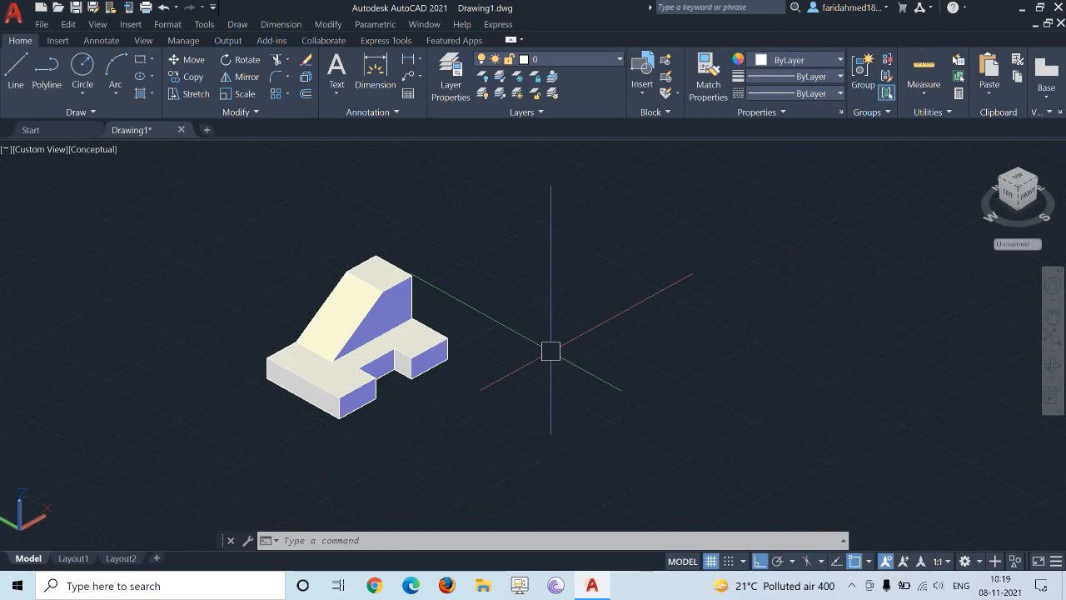
Step: Unite the wedge and the notched base into a single solid, and check the combined body from another angle
{"action": "type", "text": "uni"}
{"action": "key", "text": "Return"}
{"action": "left_click", "coordinate": [472, 238]}
{"action": "left_click", "coordinate": [275, 408]}
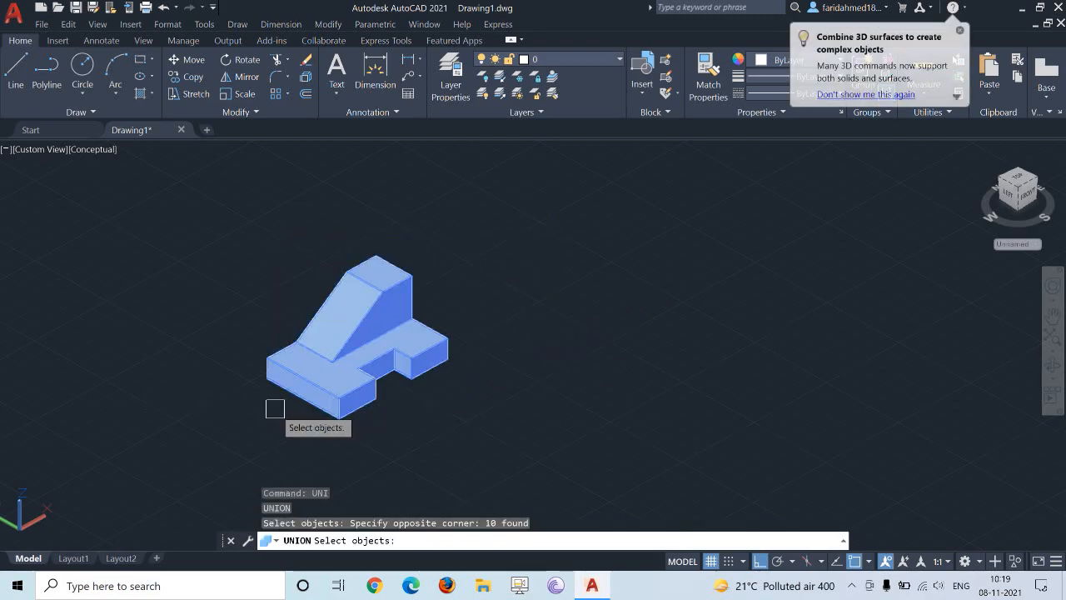
{"action": "mouse_move", "coordinate": [452, 357]}
{"action": "middle_mouse_down", "text": "shift"}
{"action": "mouse_move", "coordinate": [112, 314]}
{"action": "mouse_move", "coordinate": [104, 341]}
{"action": "mouse_move", "coordinate": [402, 342]}
{"action": "mouse_move", "coordinate": [458, 364]}
{"action": "middle_mouse_up", "text": "shift"}
{"action": "left_click", "coordinate": [408, 320]}
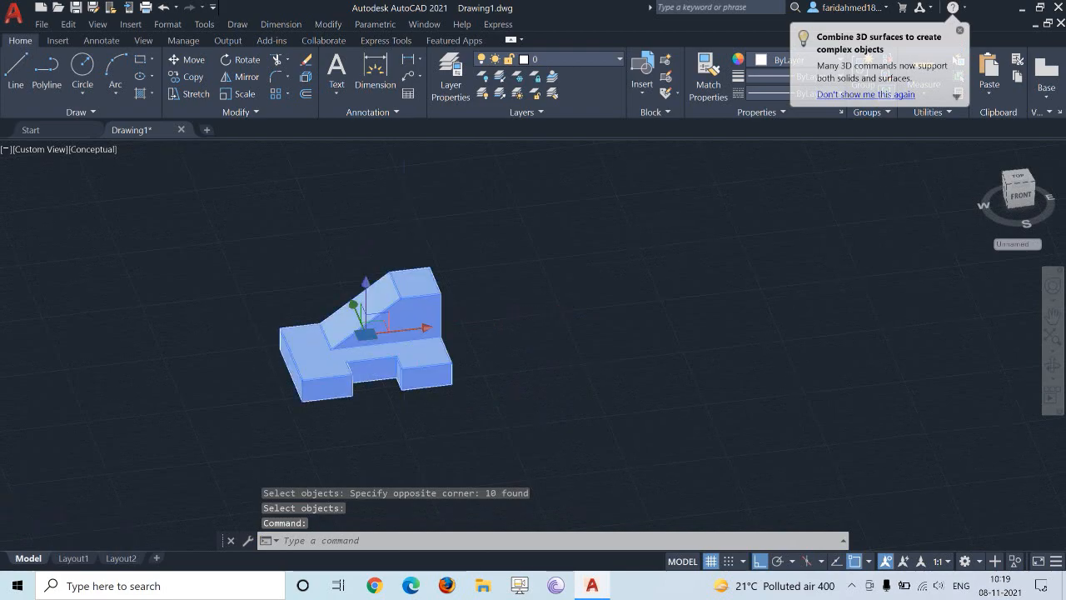
{"action": "middle_click_drag", "start_coordinate": [587, 375], "coordinate": [601, 388], "text": "shift"}
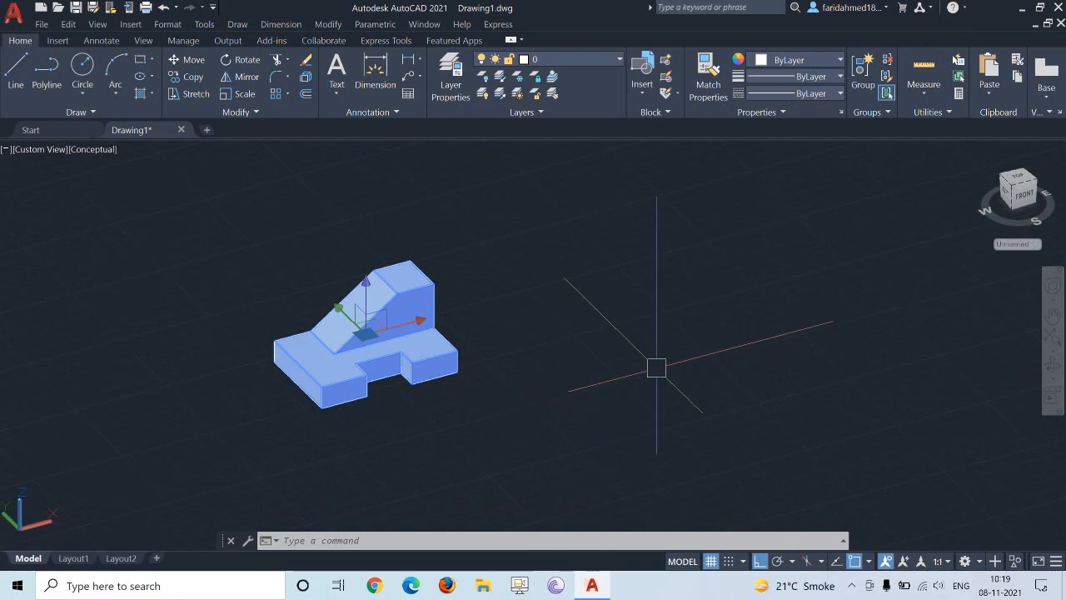
Step: Undo the union, the visual style change and the wedge's move, so the wedge and base are separate wireframe solids
{"action": "key", "text": "ctrl+z"}
{"action": "key", "text": "ctrl+z"}
{"action": "key", "text": "ctrl+z"}
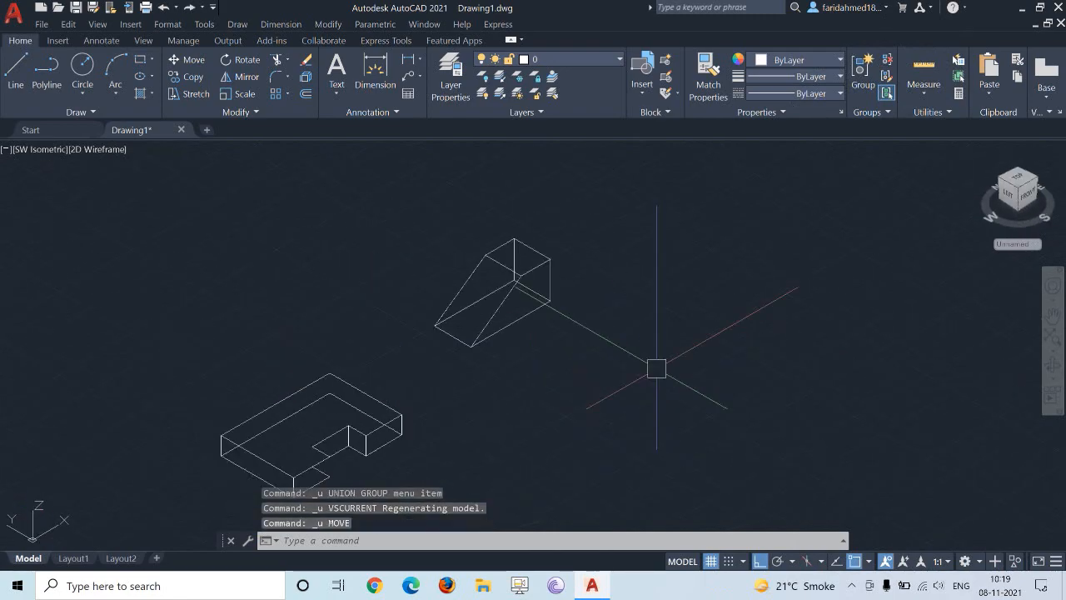
Step: Align the wedge with the base using two point pairs, matching its lower back edge to the base's top back edge, without scaling
{"action": "type", "text": "AL"}
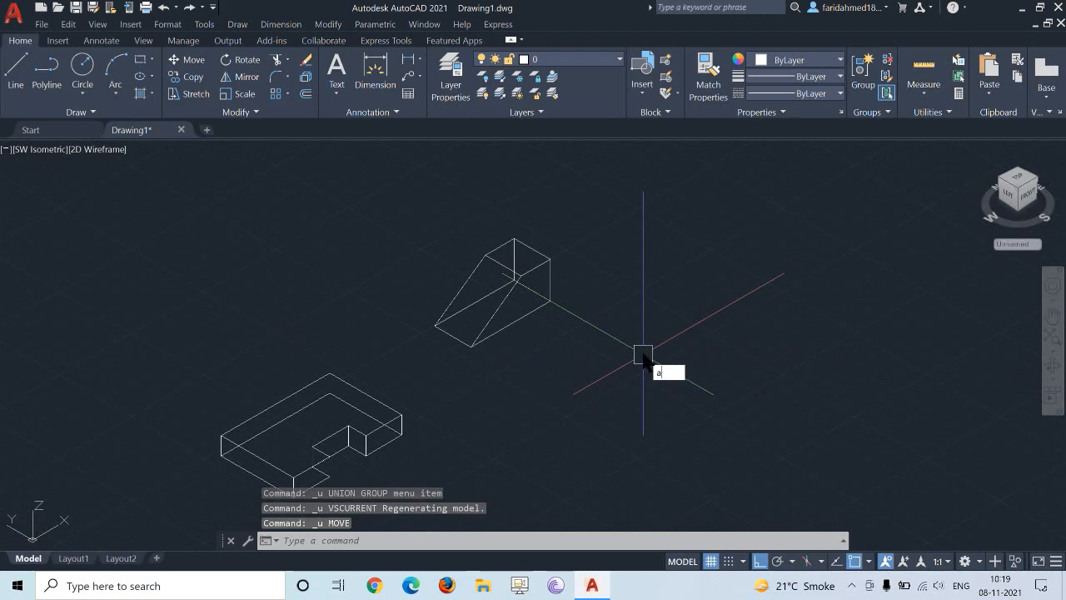
{"action": "key", "text": "Return"}
{"action": "left_click", "coordinate": [550, 293]}
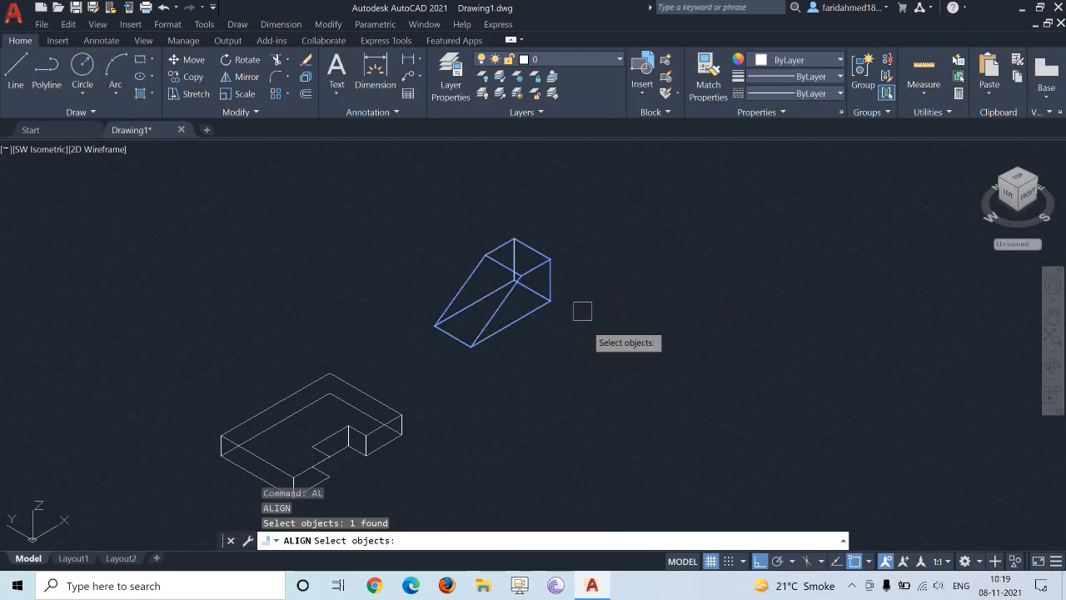
{"action": "key", "text": "Return"}
{"action": "left_click", "coordinate": [514, 275]}
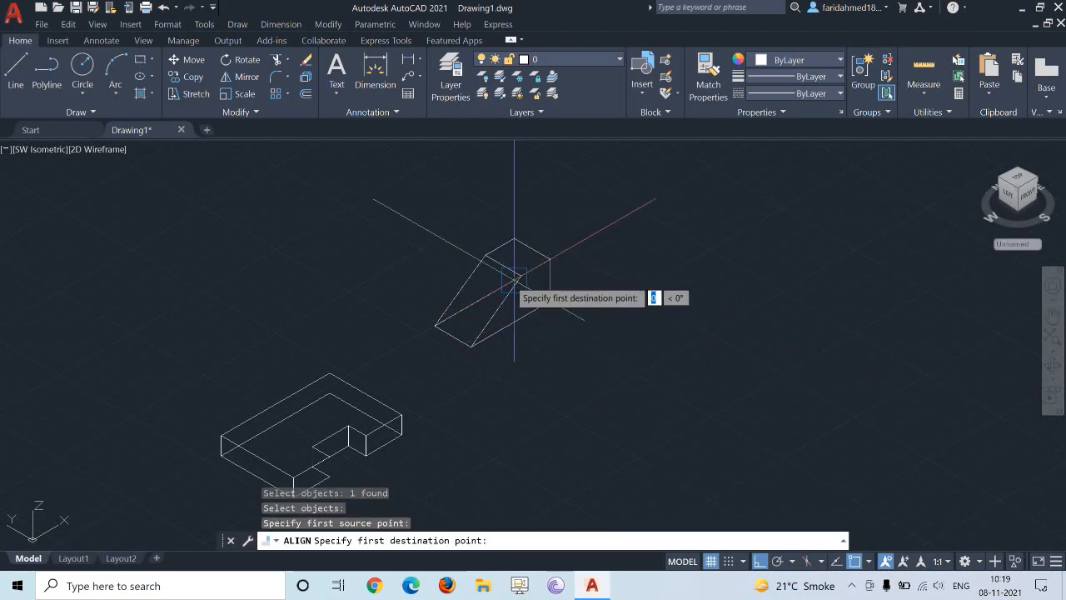
{"action": "left_click", "coordinate": [328, 372]}
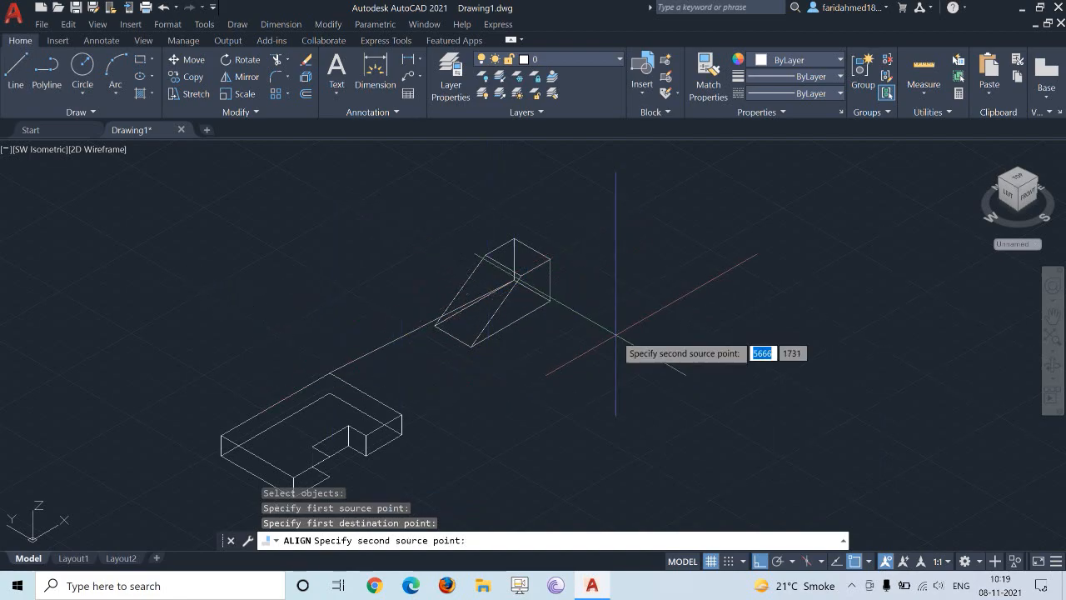
{"action": "left_click", "coordinate": [551, 258]}
{"action": "left_click", "coordinate": [401, 413]}
{"action": "key", "text": "Return"}
{"action": "type", "text": "n"}
{"action": "key", "text": "Return"}
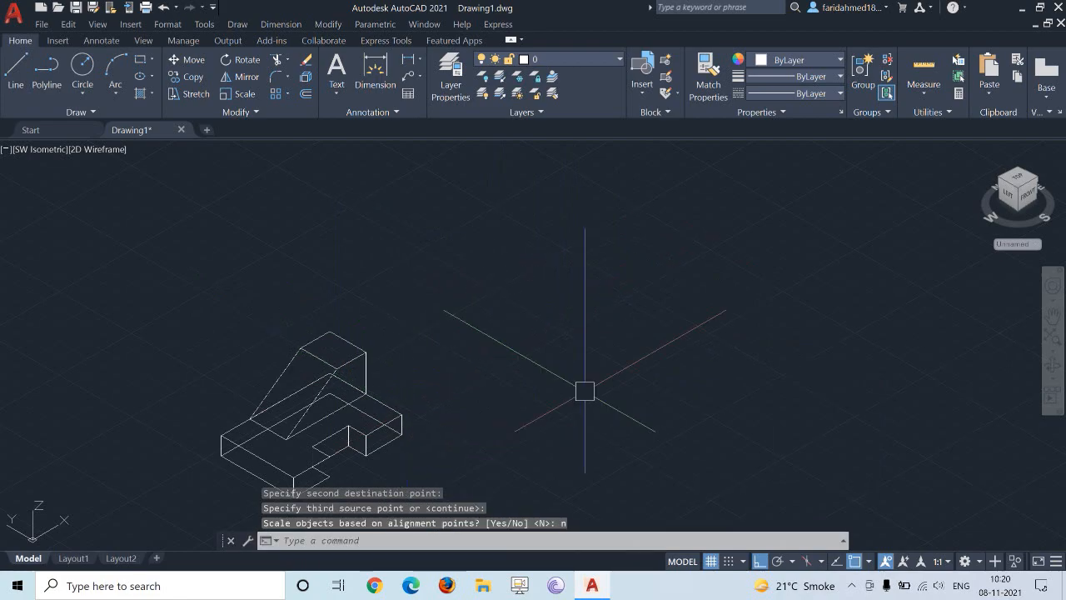